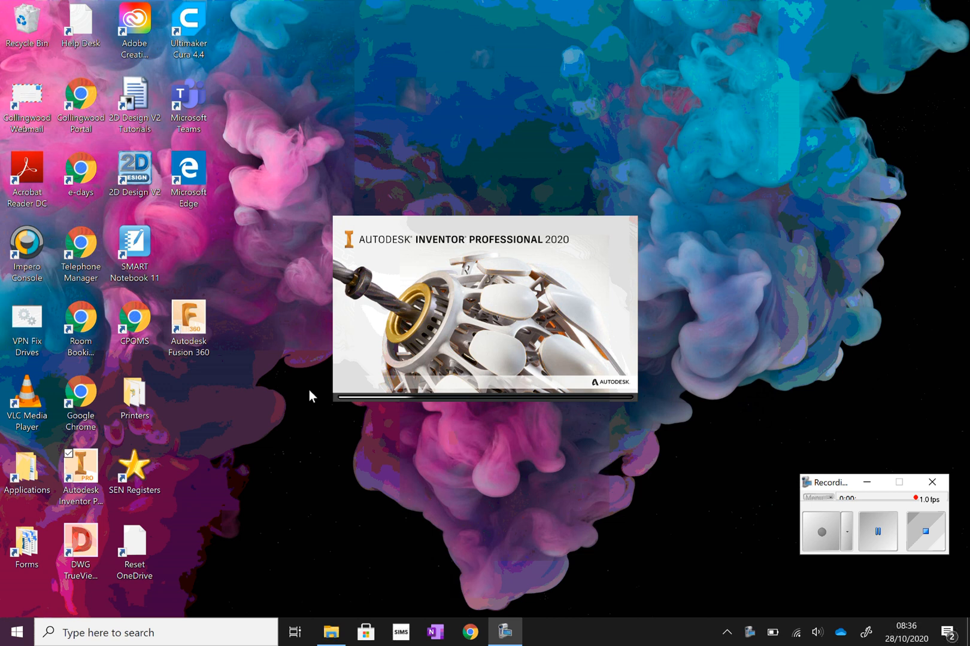
Step: Launch Autodesk Inventor Professional and start a 2D sketch on the horizontal origin plane of the new part
left_click(92, 469)
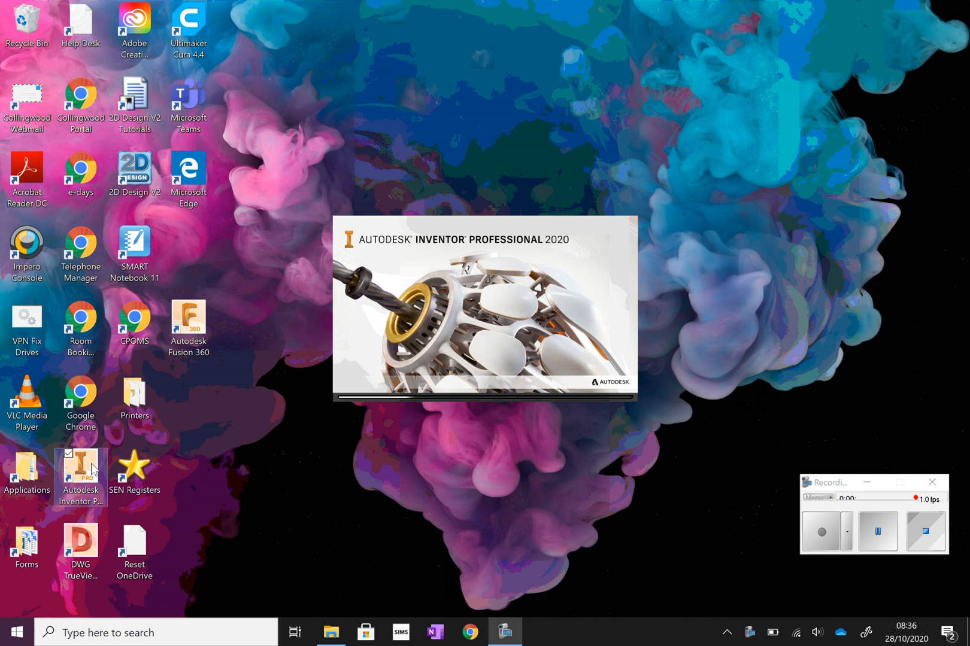
double_click(93, 469)
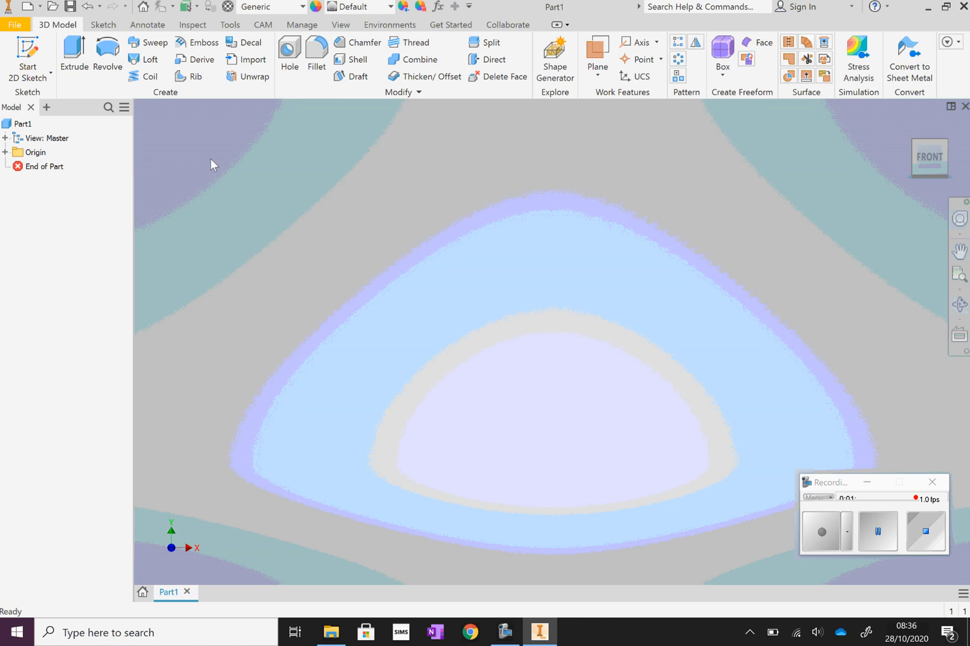
left_click(28, 57)
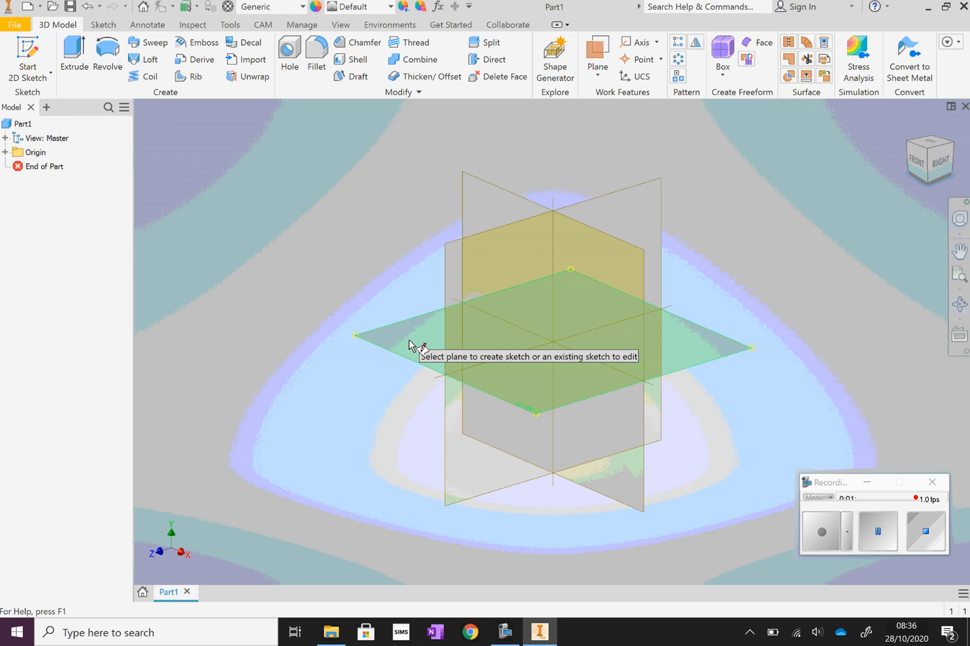
left_click(409, 345)
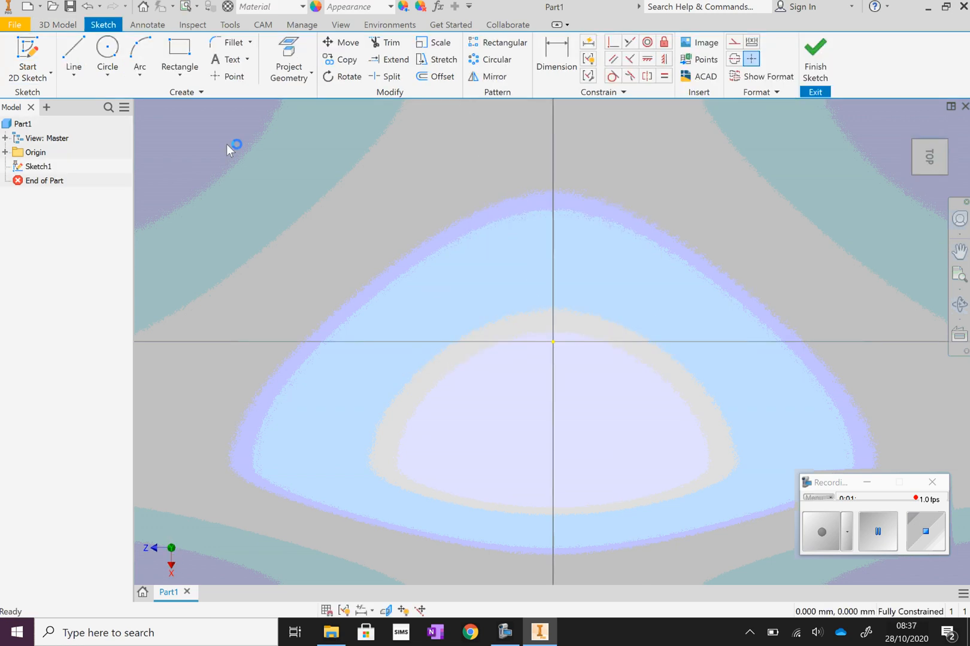
Step: Draw a 60 mm by 60 mm rectangle with its first corner on the sketch origin
left_click(188, 54)
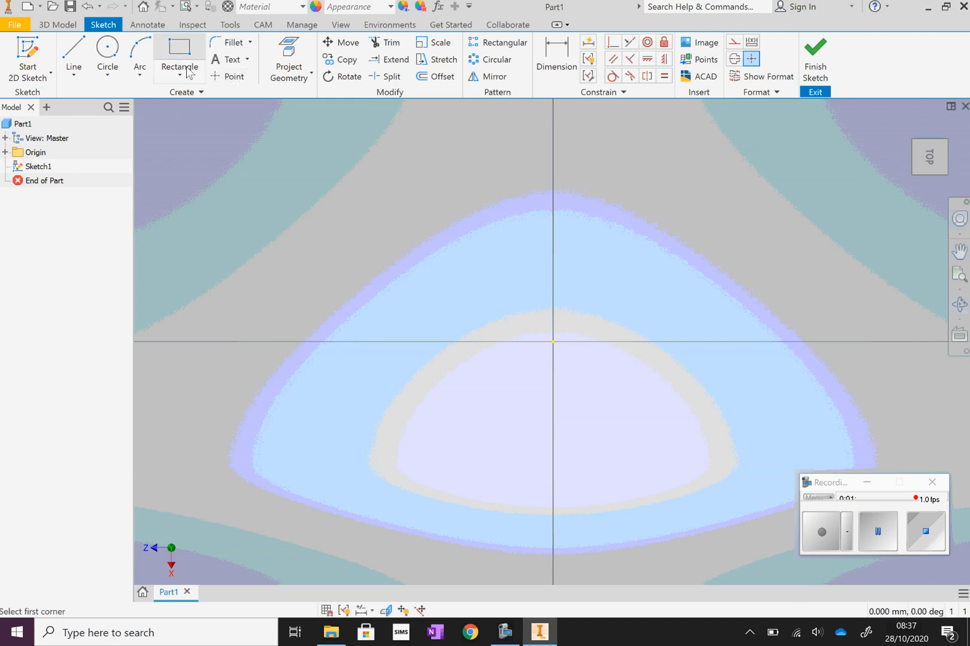
left_click(553, 342)
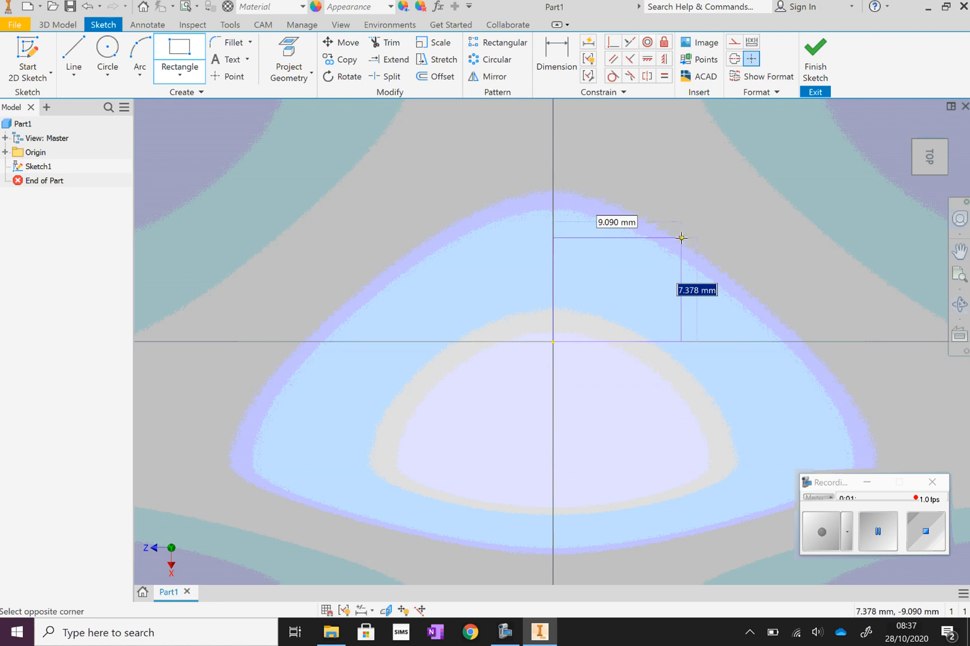
type("6")
type("m")
type("m")
key("Tab")
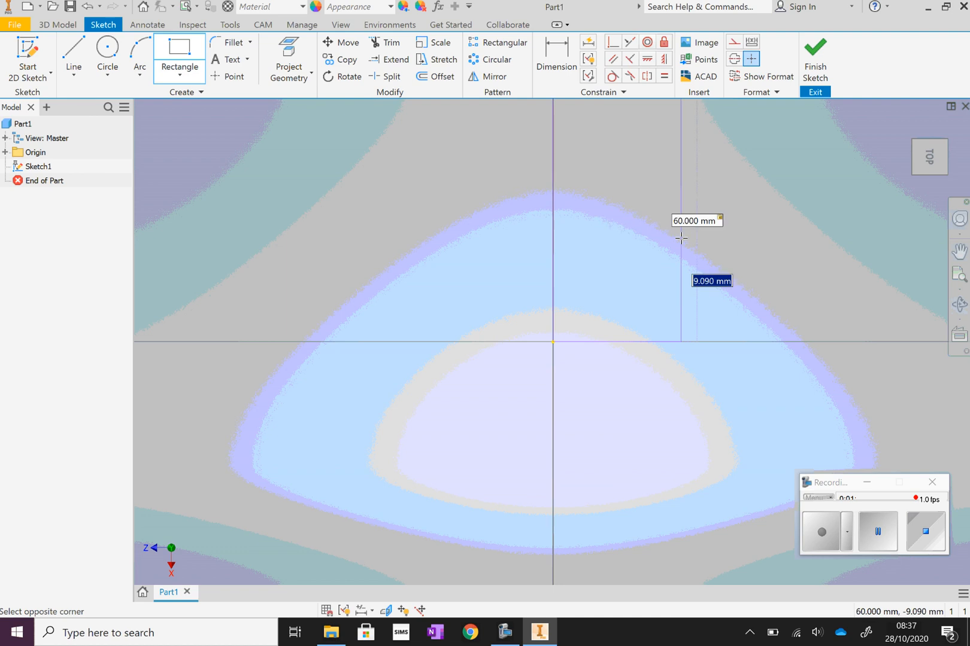
type("60mm")
key("Return")
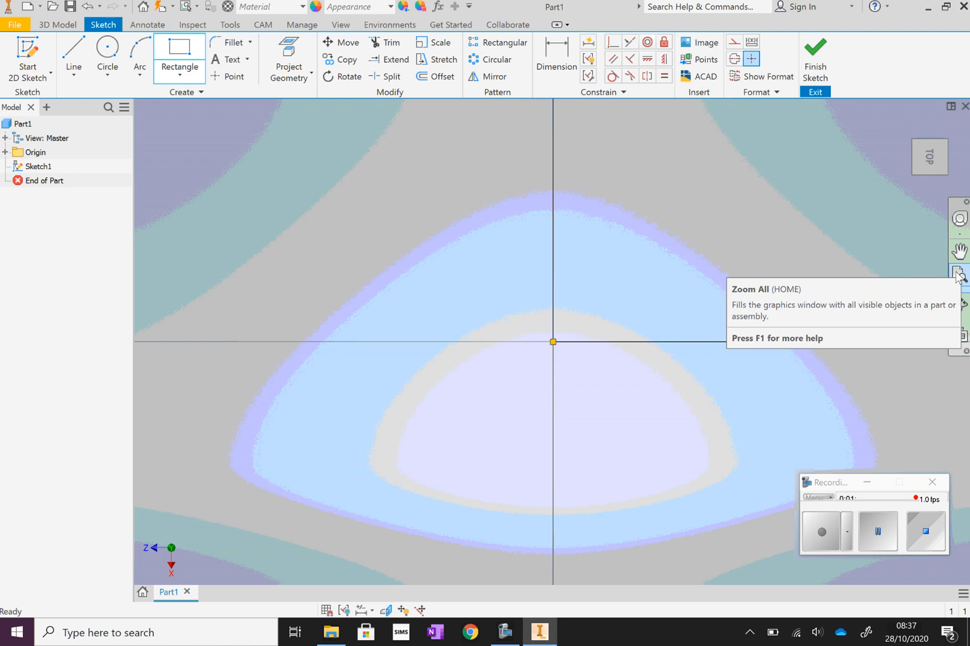
Step: Finish the sketch and extrude the square profile upward by 150 mm
left_click(958, 274)
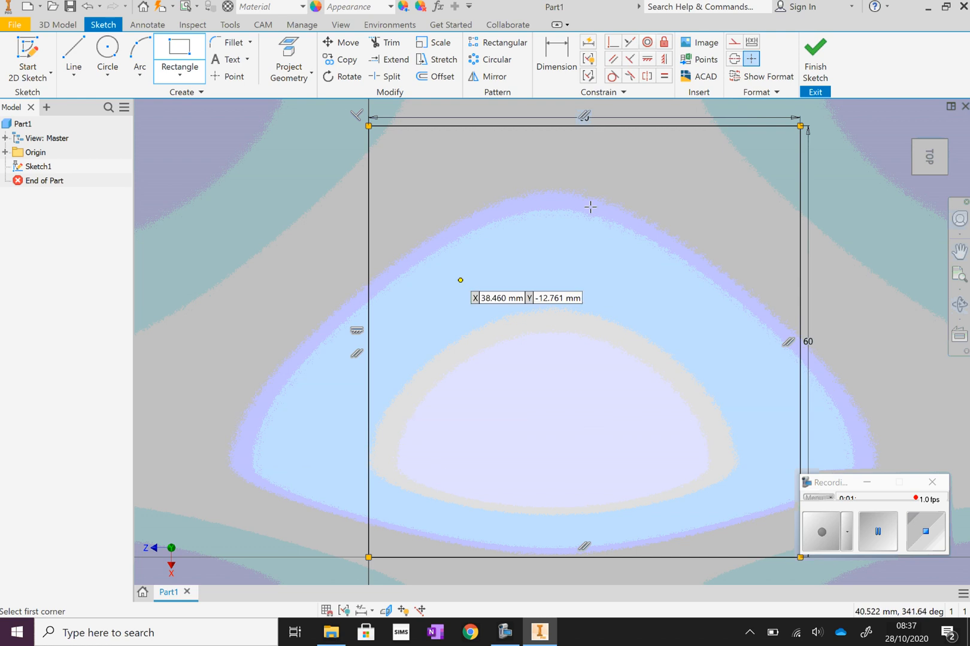
left_click(819, 69)
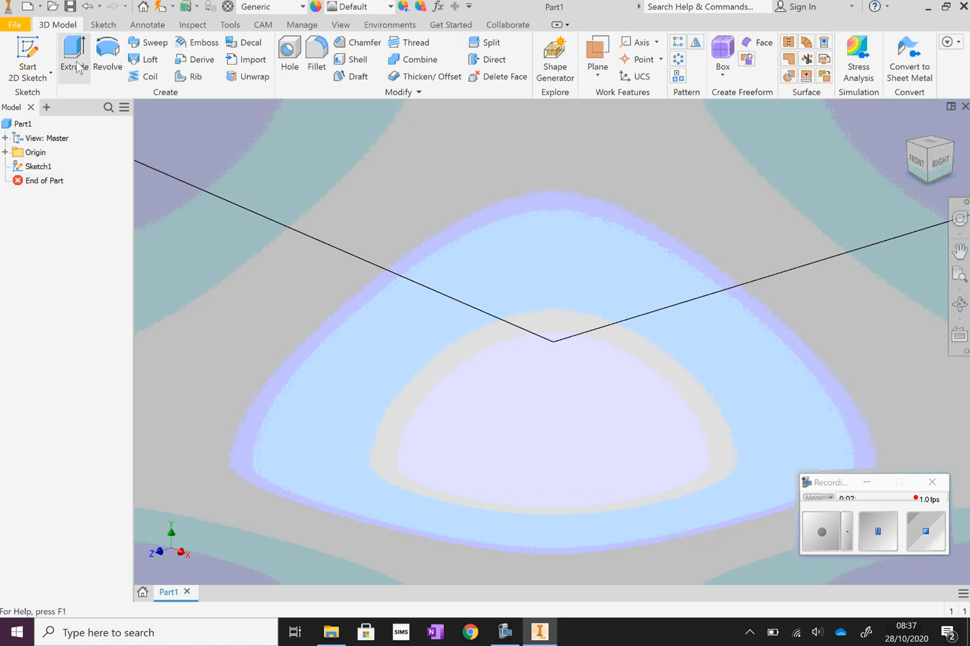
left_click(75, 60)
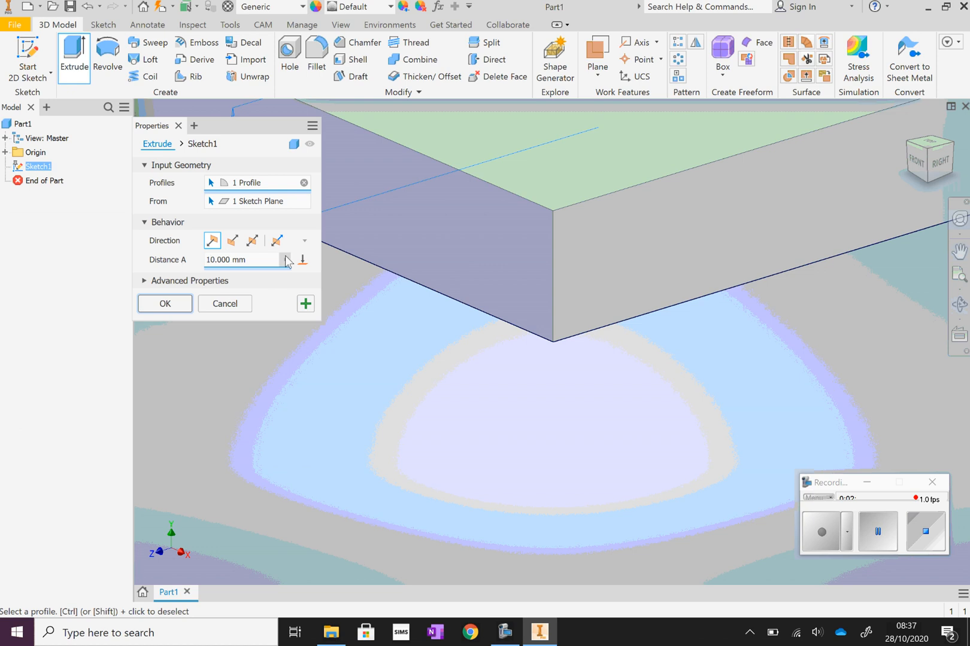
type("5")
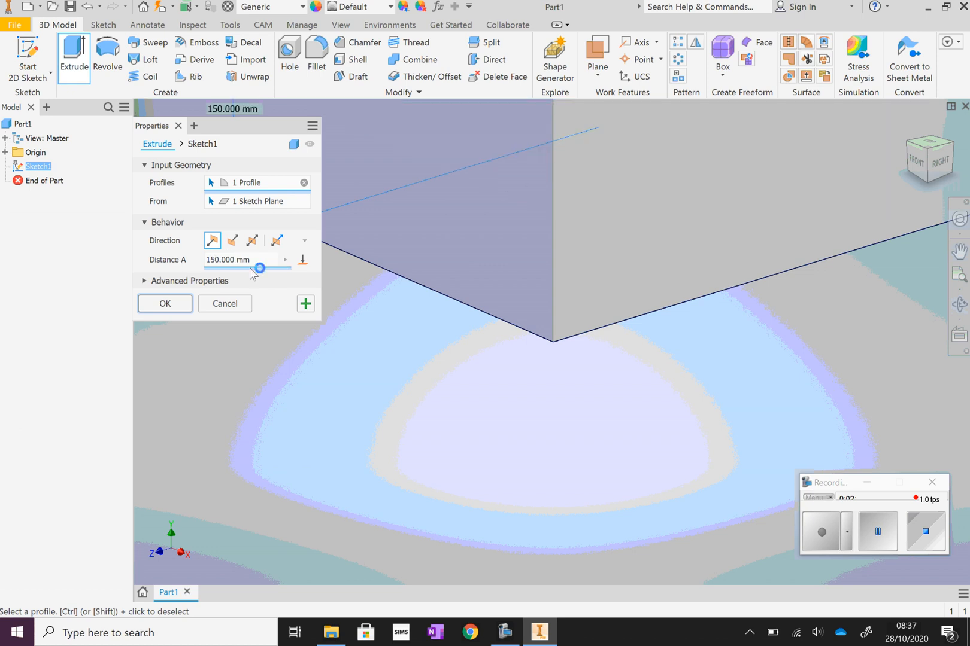
left_click(165, 304)
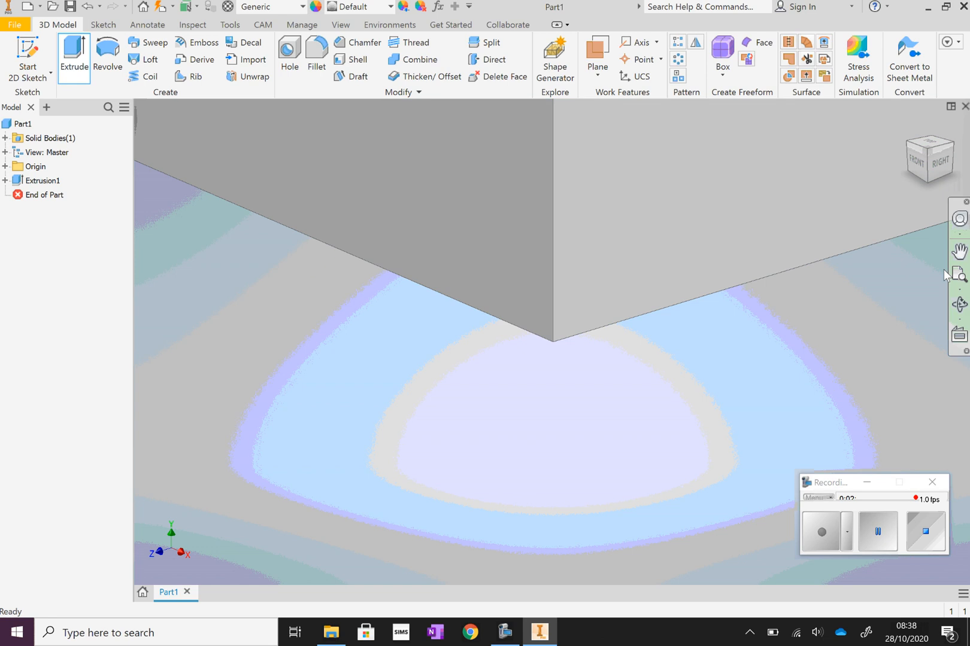
Step: Fillet the four vertical edges of the block with a 2 mm radius
left_click(957, 276)
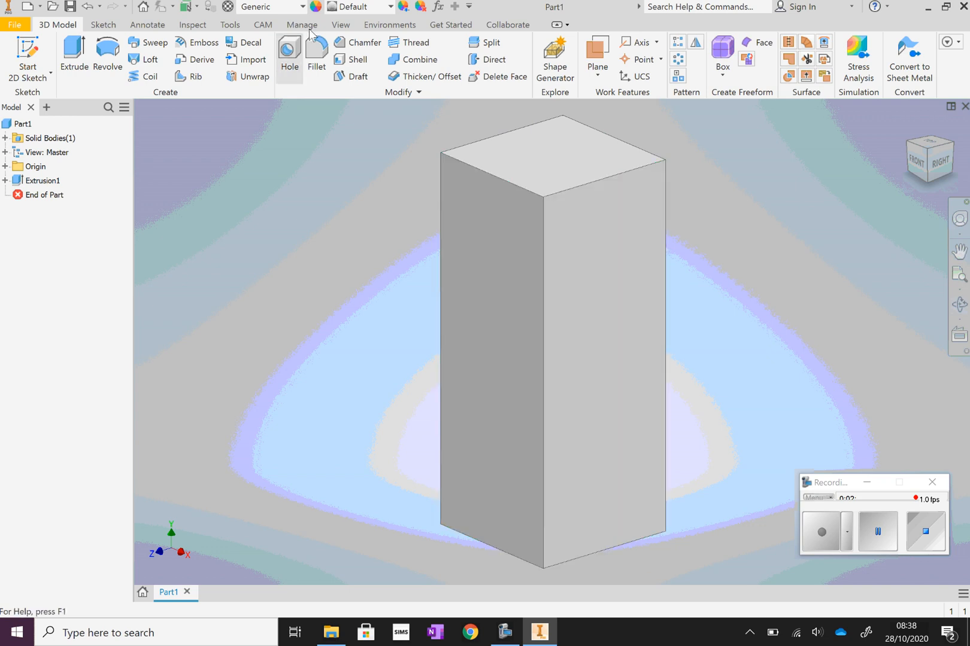
left_click(317, 53)
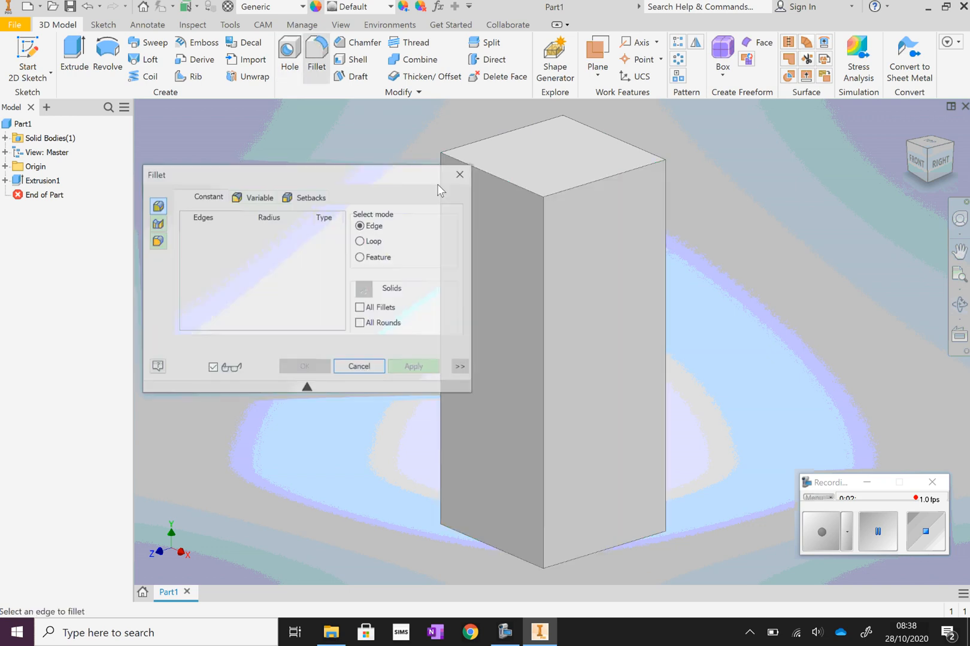
left_click(442, 159)
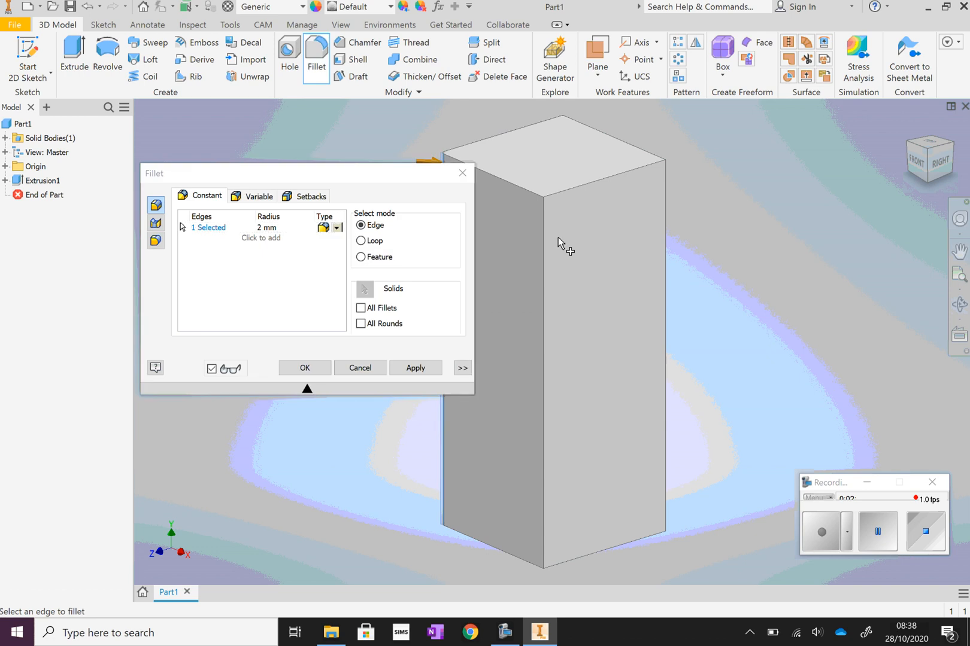
left_click(558, 237)
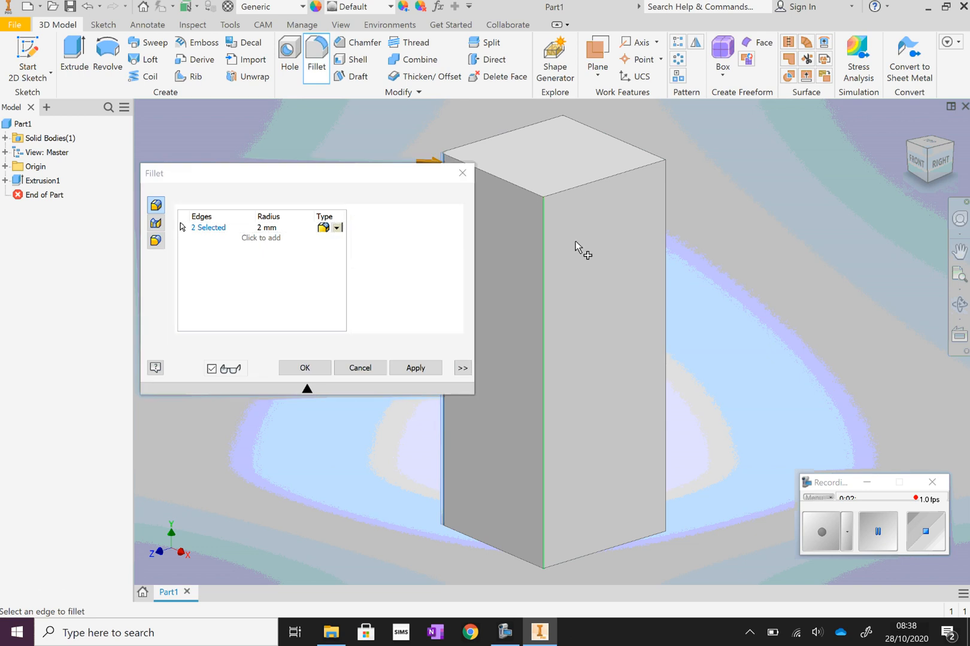
left_click(665, 234)
left_click(562, 139)
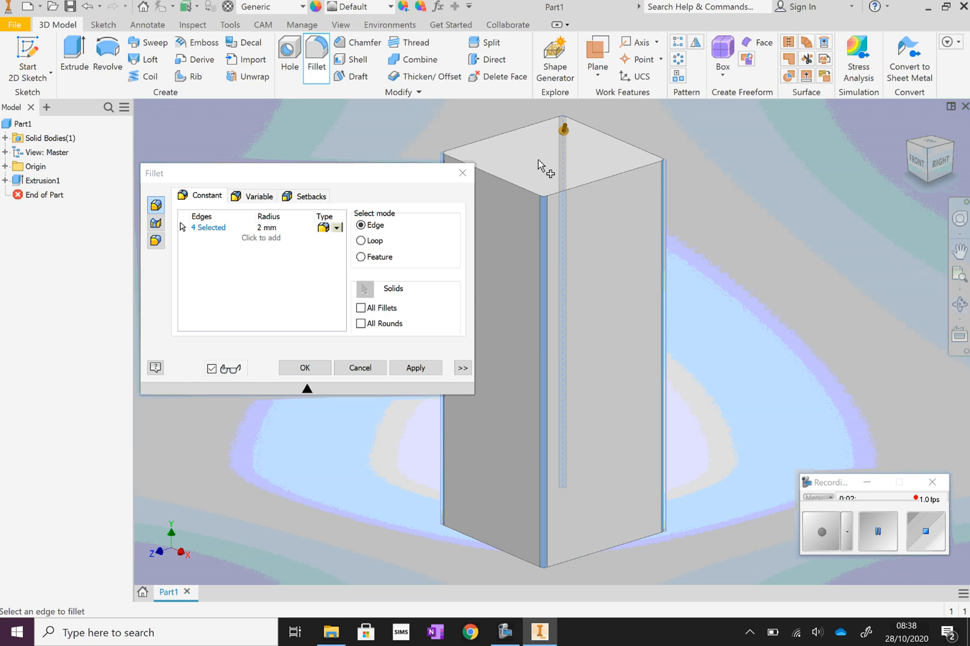
left_click(411, 370)
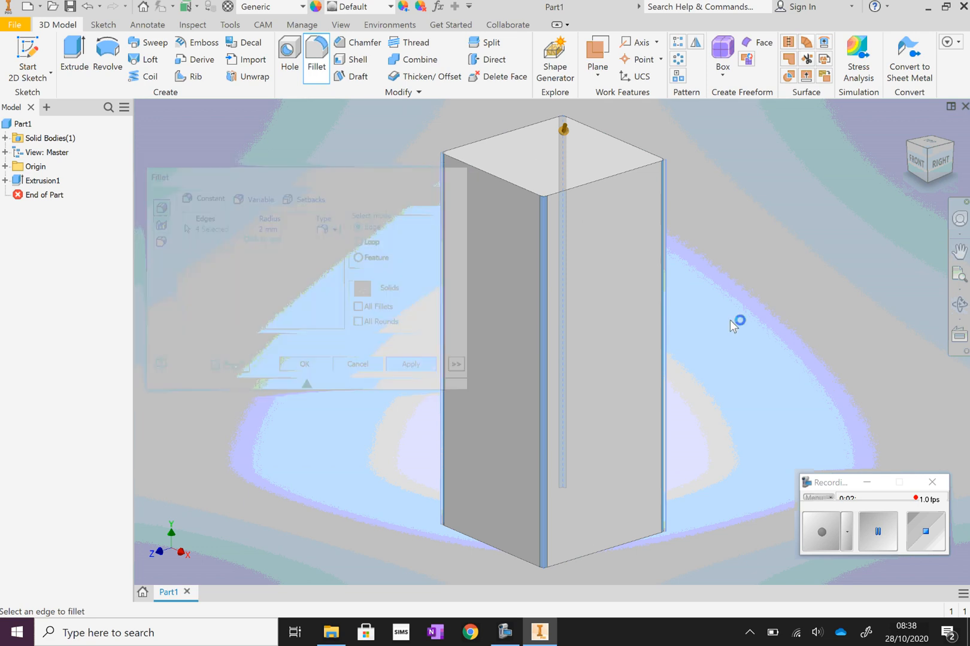
key("Escape")
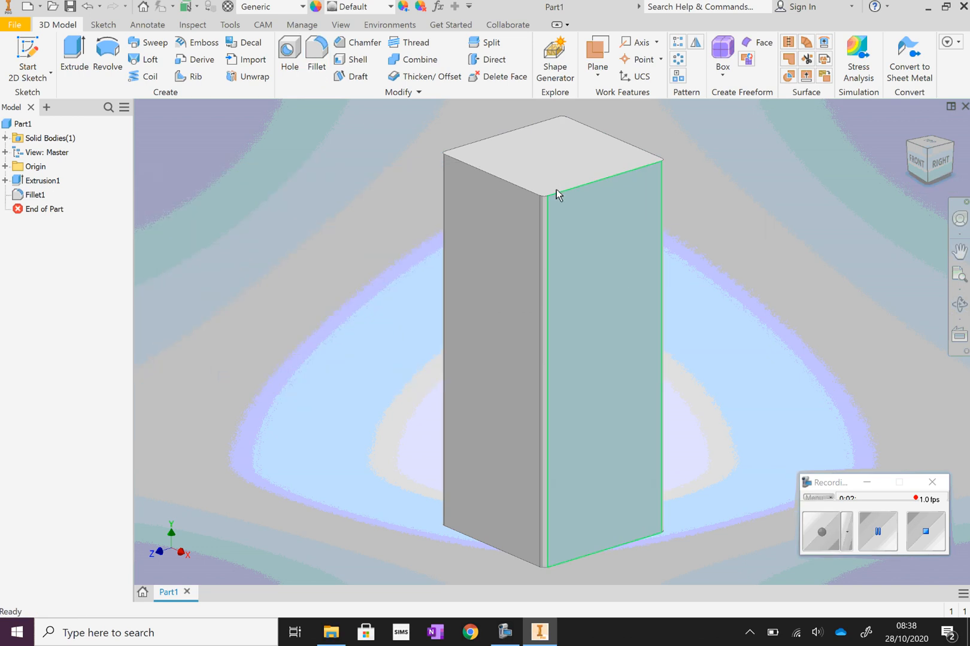
Step: Shell the block with a 3 mm wall thickness, removing its top face
left_click(469, 207)
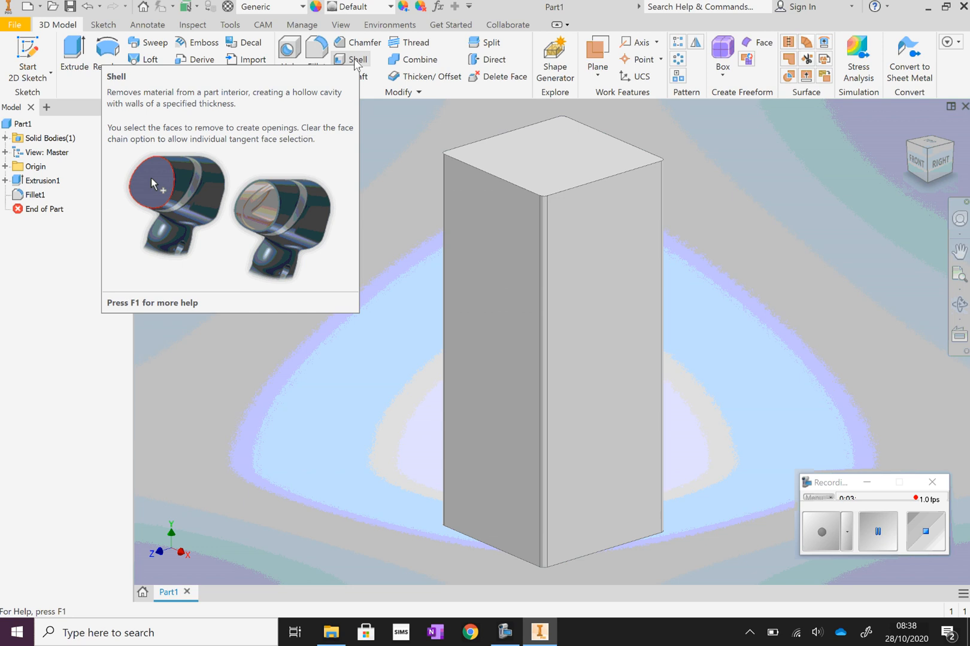
left_click(358, 61)
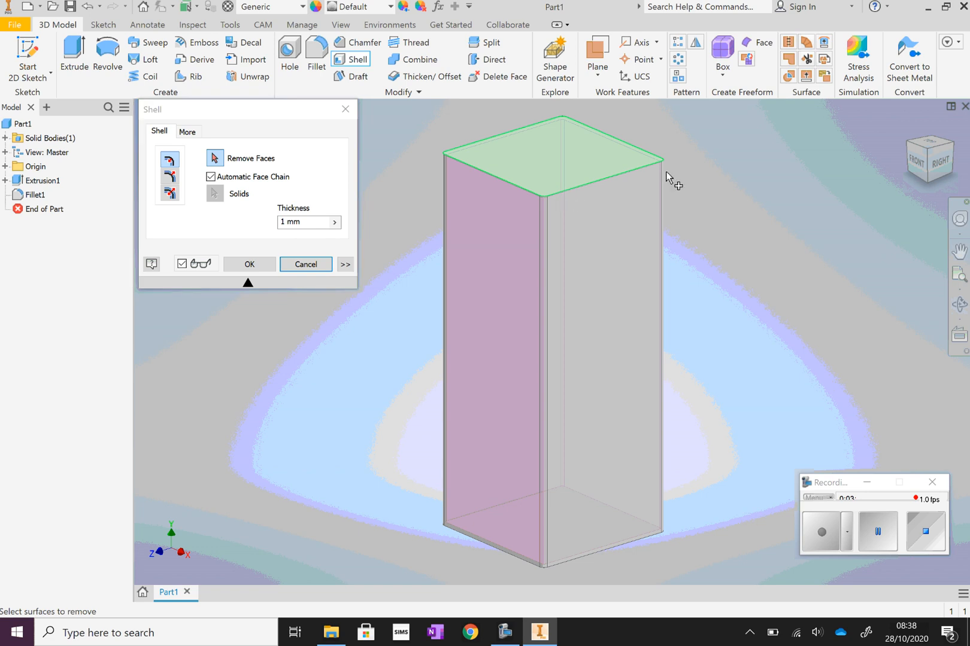
left_click(556, 161)
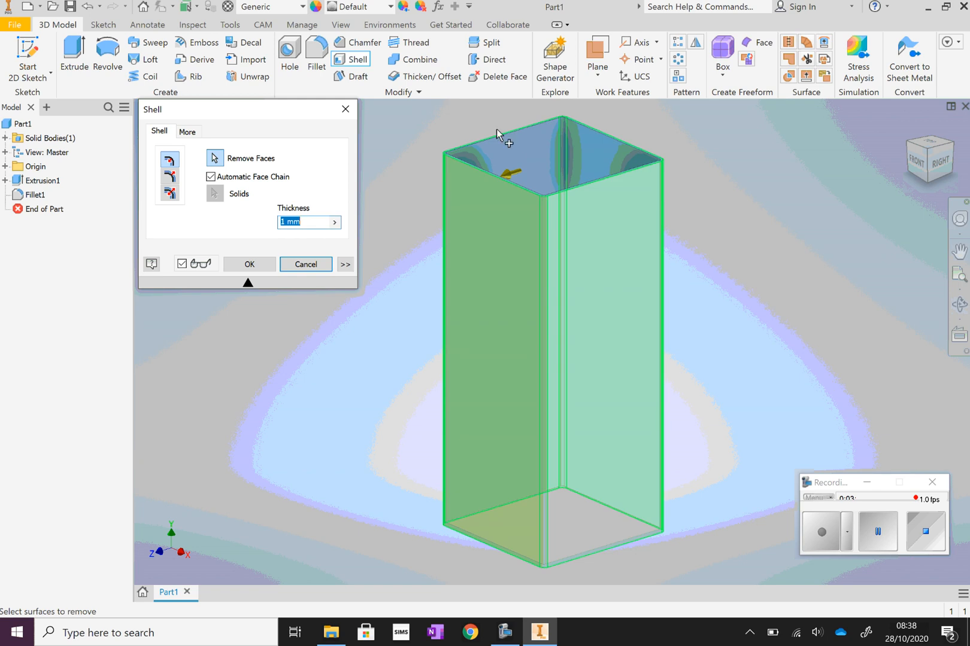
left_click(287, 223)
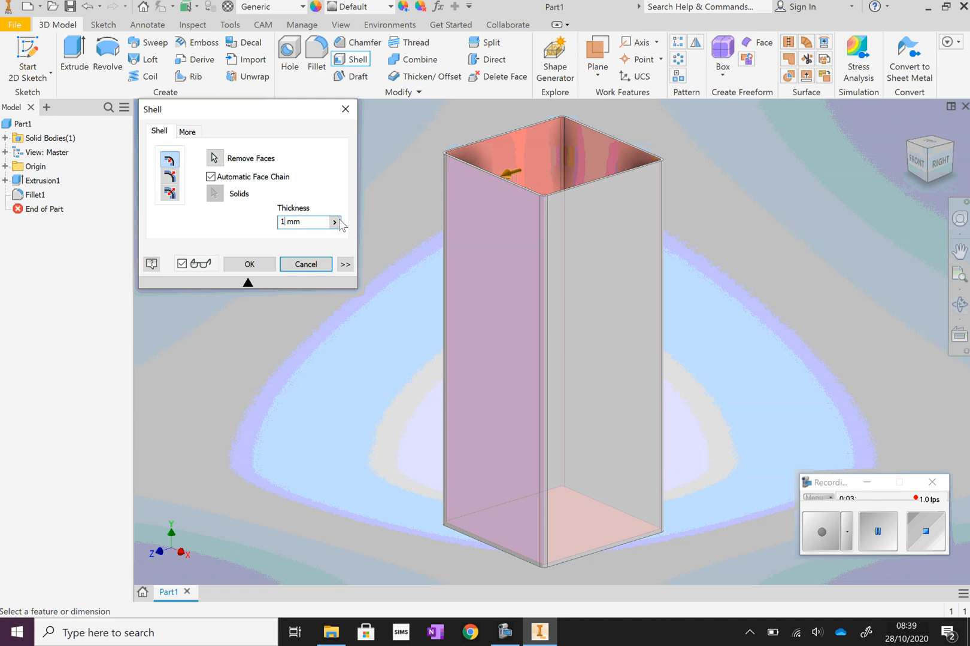
key("BackSpace")
type("3")
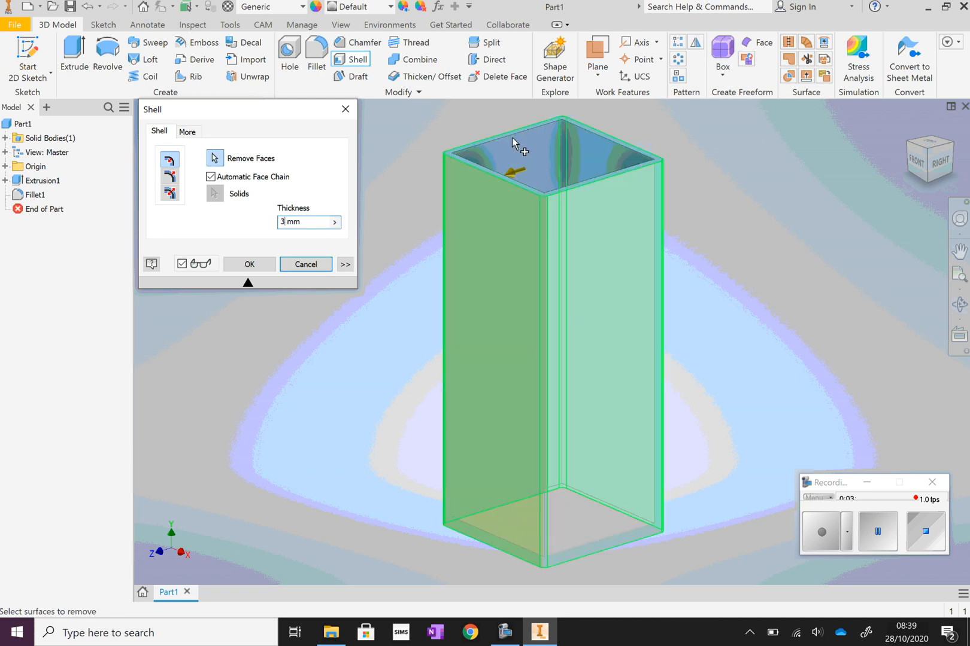
left_click(273, 265)
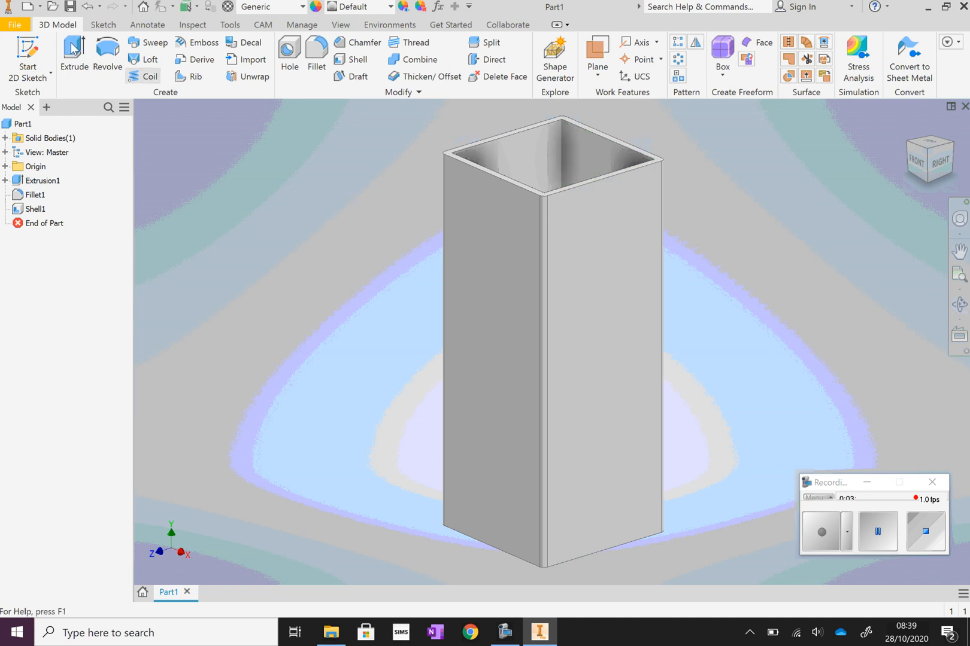
Step: Save the part as Square in the Extruded Vases folder
left_click(15, 25)
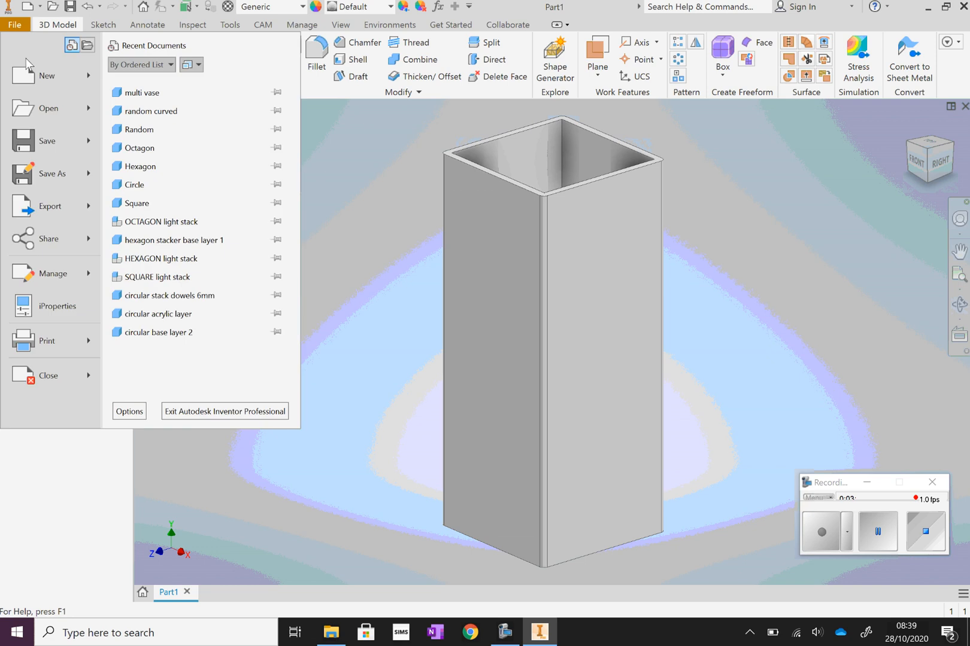
left_click(51, 172)
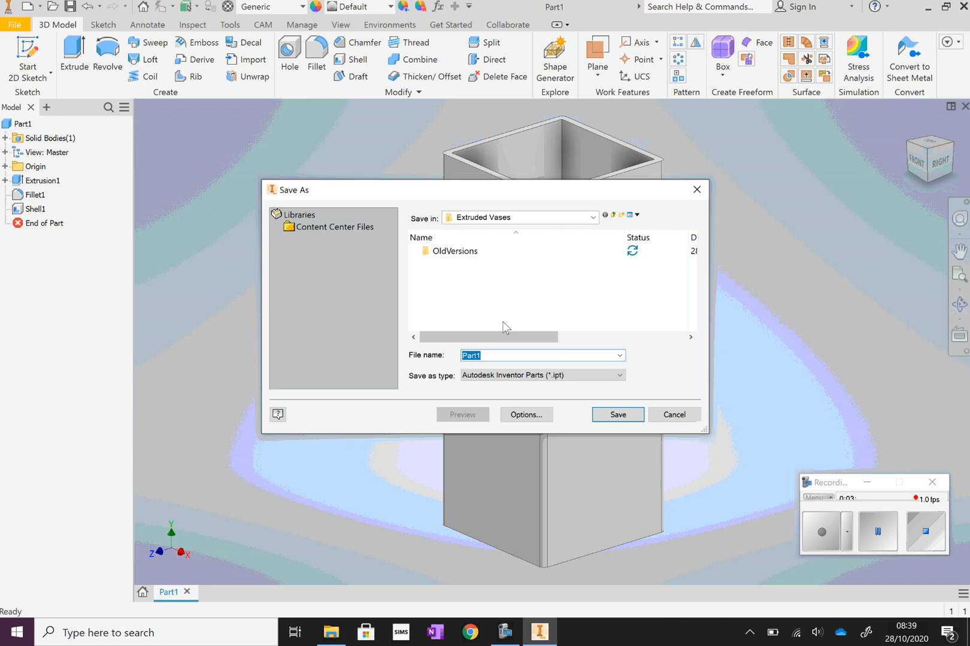
type("Square")
key("Return")
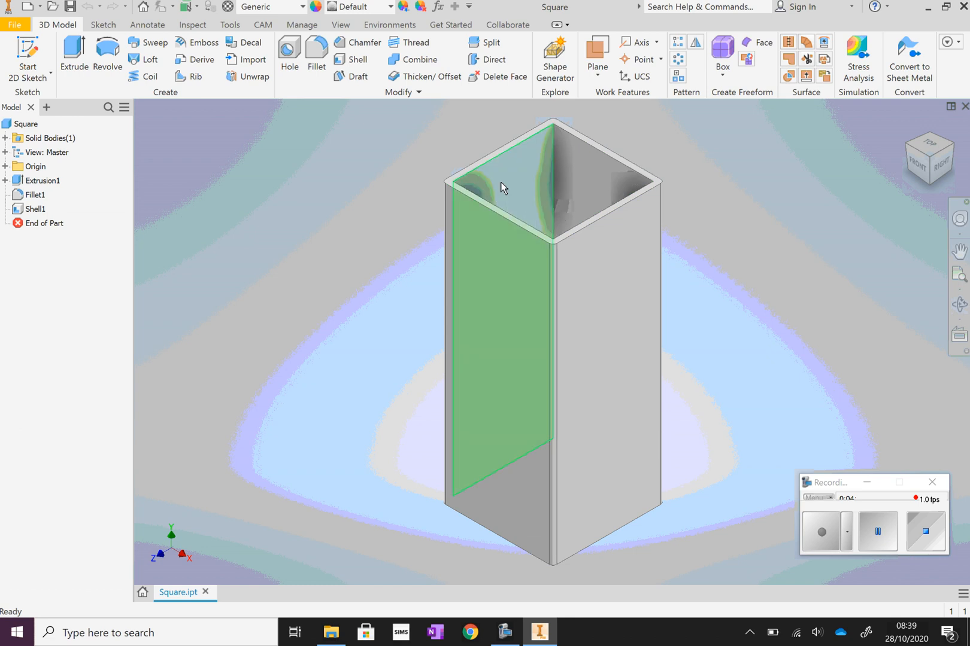
Step: Create a new part from the Standard.ipt template, check the Square part and return to the new one
left_click(18, 27)
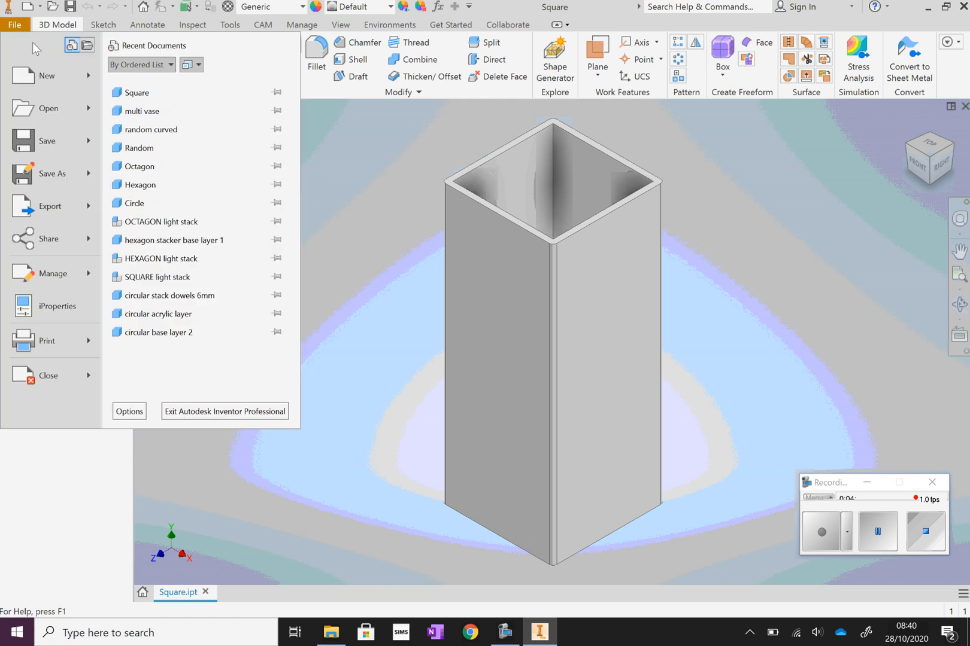
mouse_move(93, 81)
left_click(222, 87)
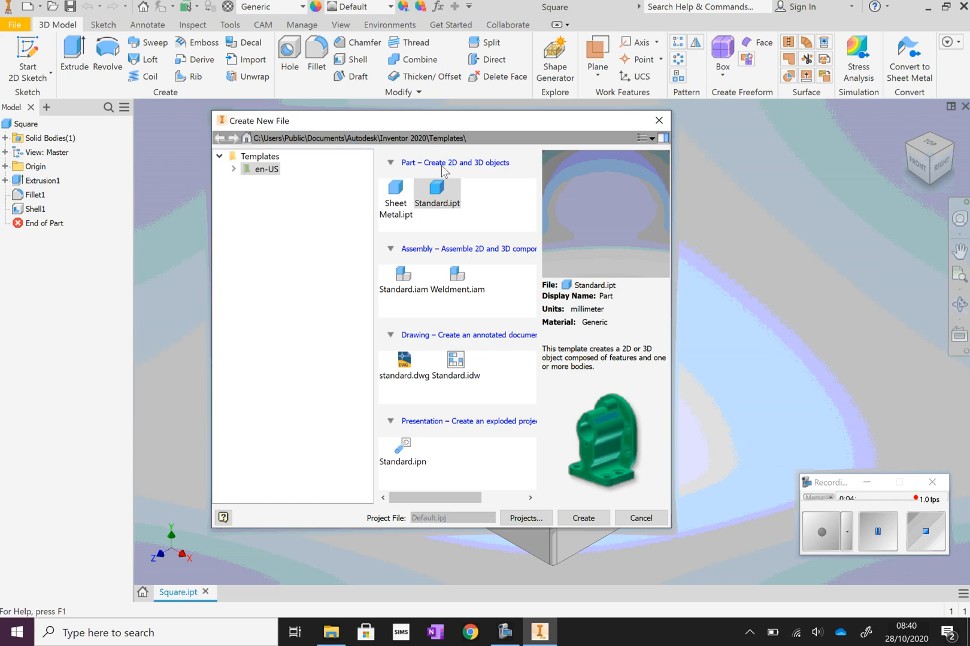
double_click(441, 204)
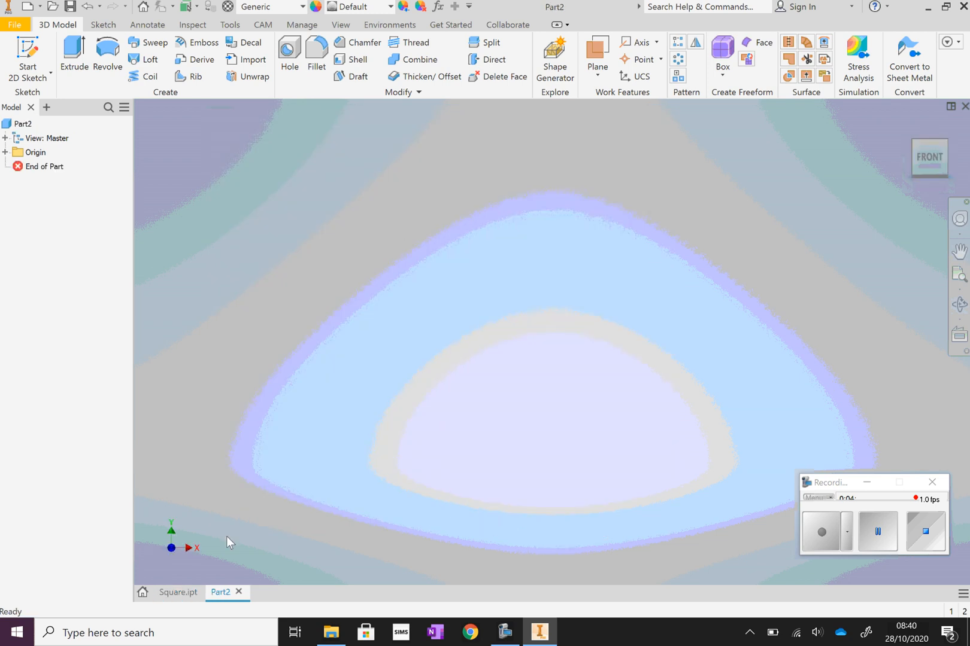
left_click(177, 592)
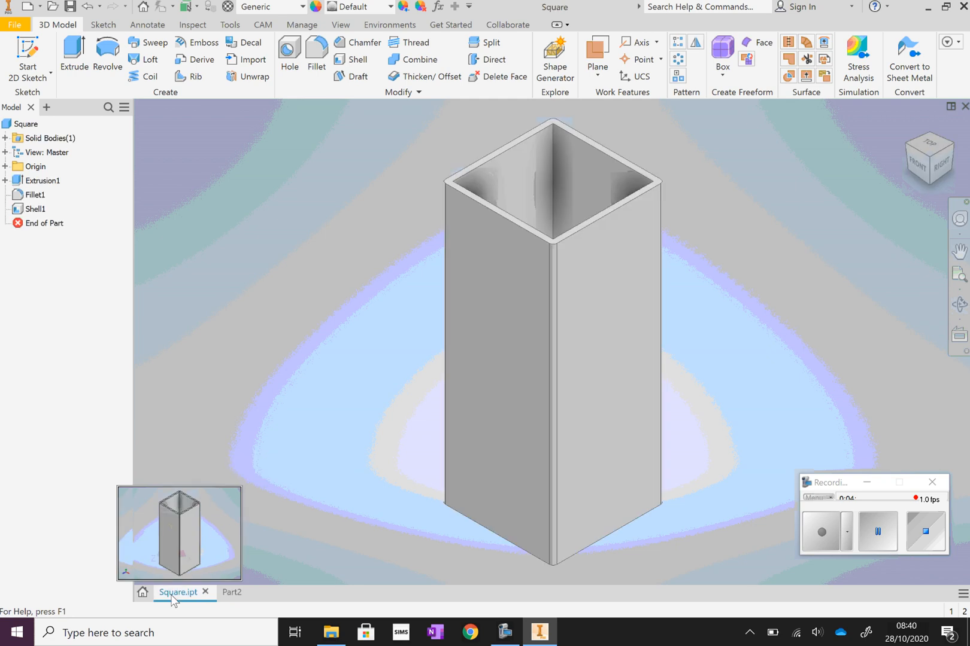
left_click(231, 594)
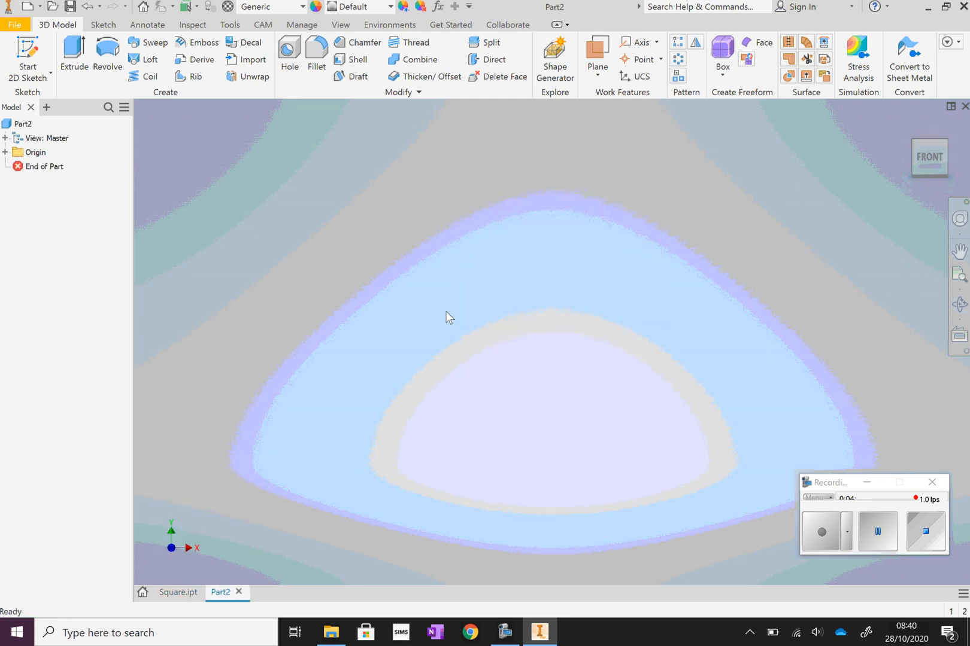
Step: Sketch a 60 mm diameter circle centred on the origin of the horizontal XZ plane and finish the sketch
left_click(27, 54)
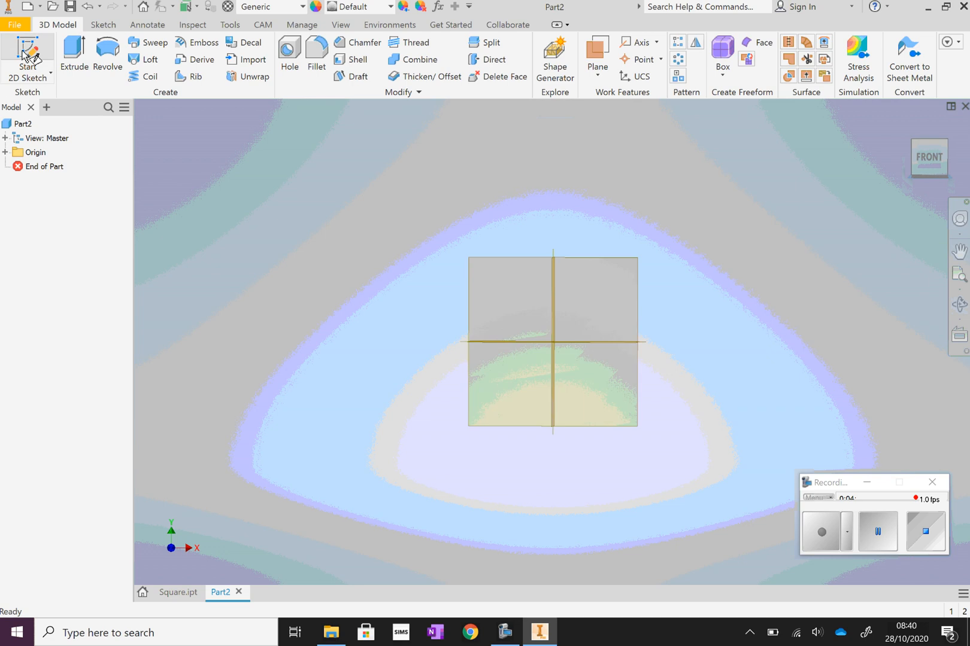
left_click(412, 346)
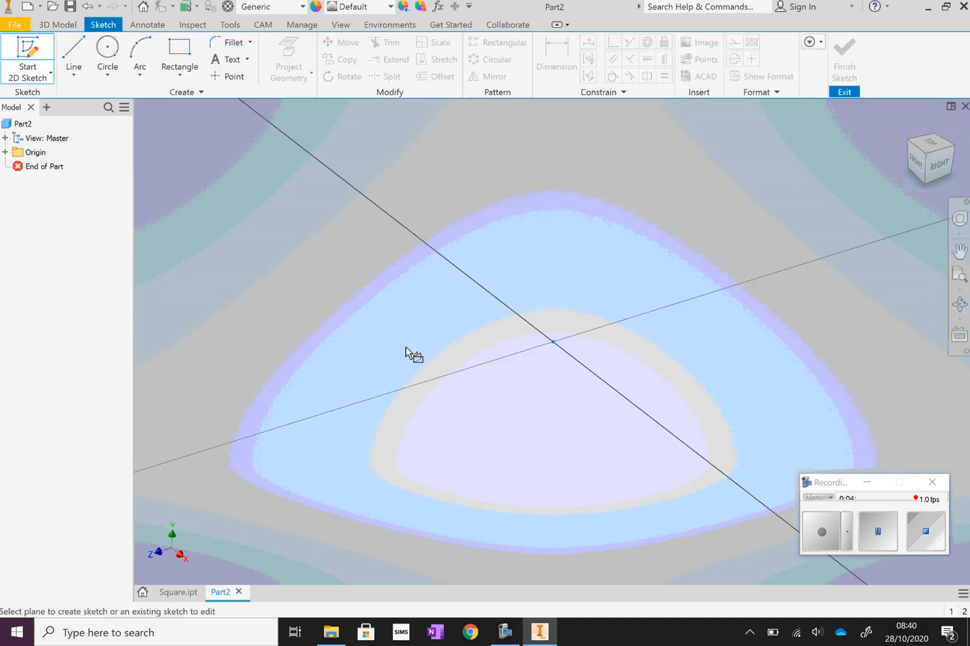
left_click(109, 60)
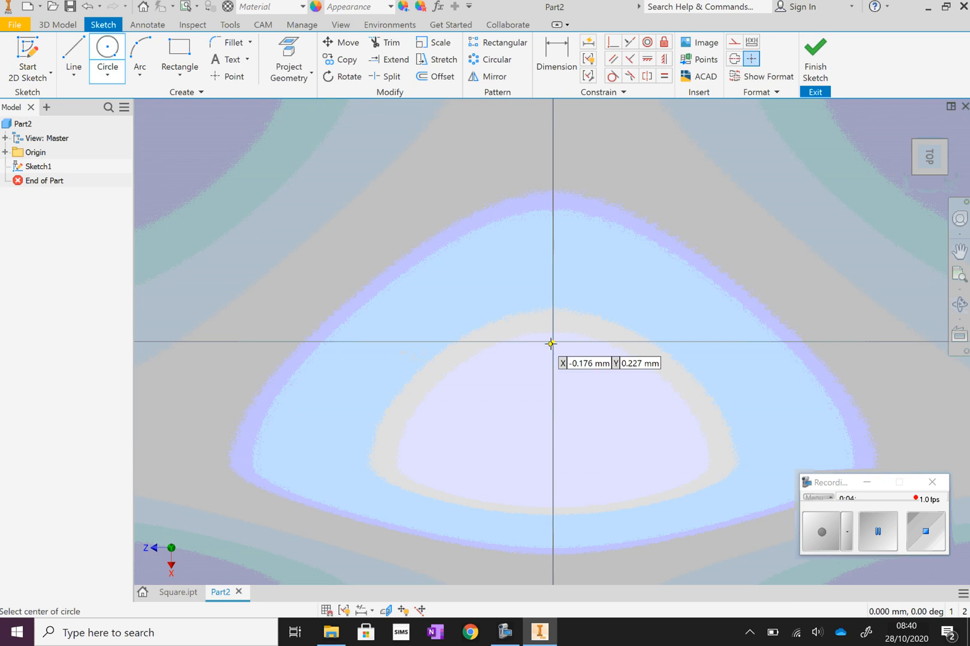
left_click(551, 344)
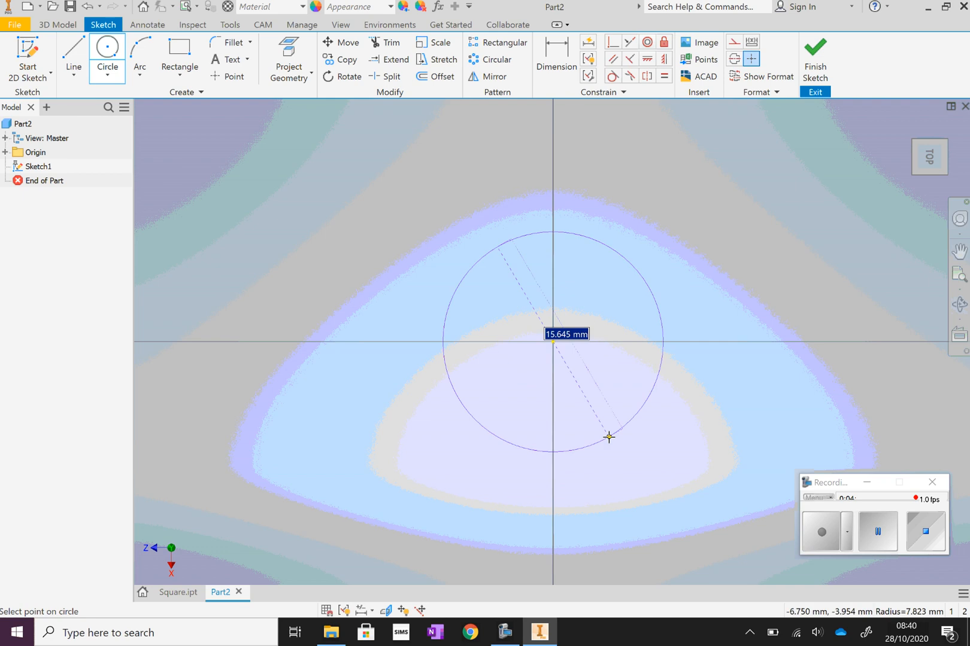
type("0")
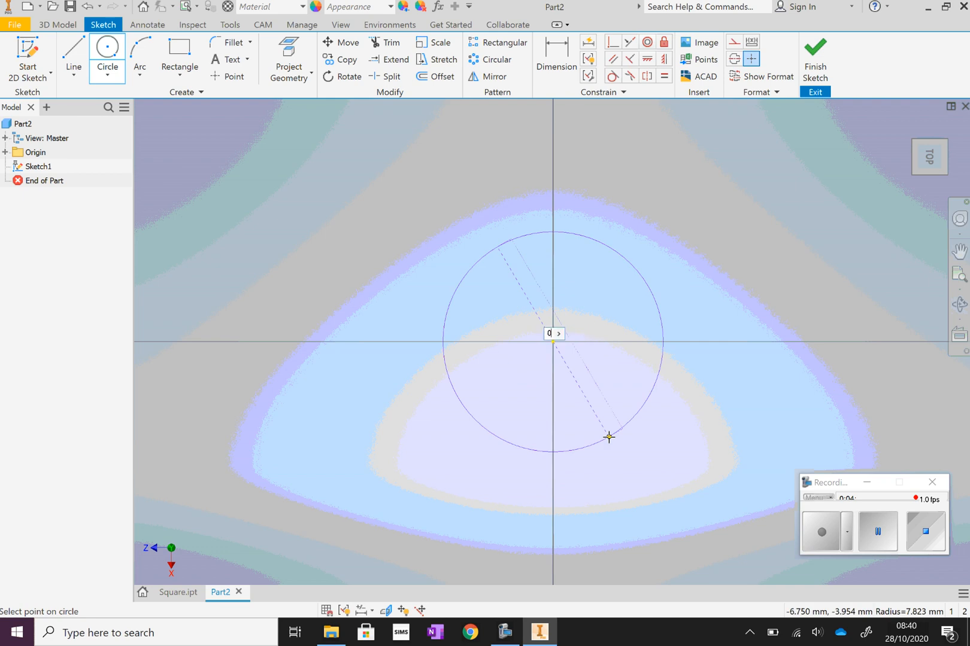
type("mm")
key("Return")
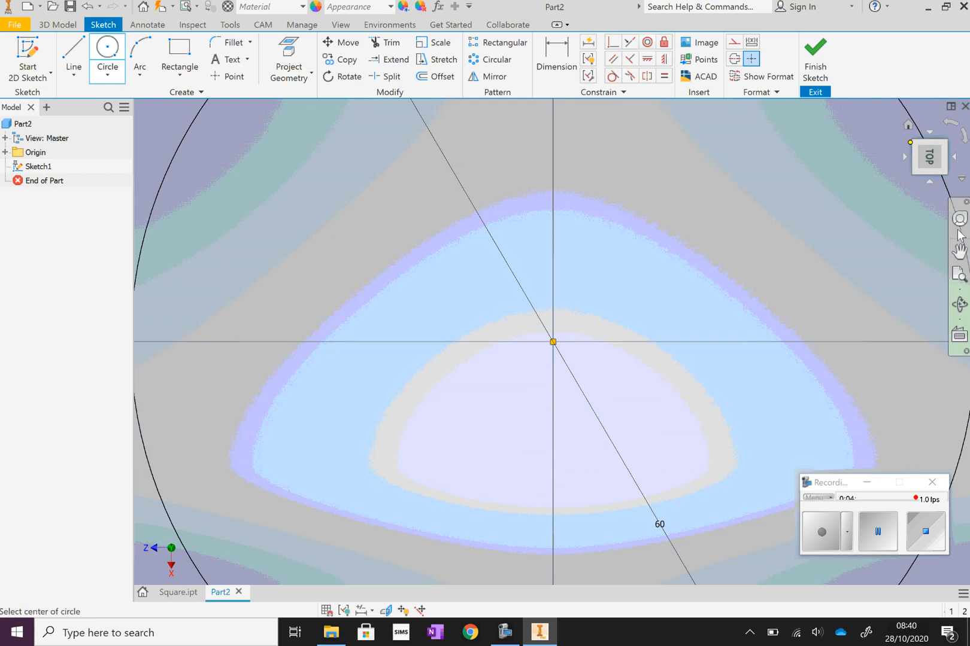
left_click(958, 274)
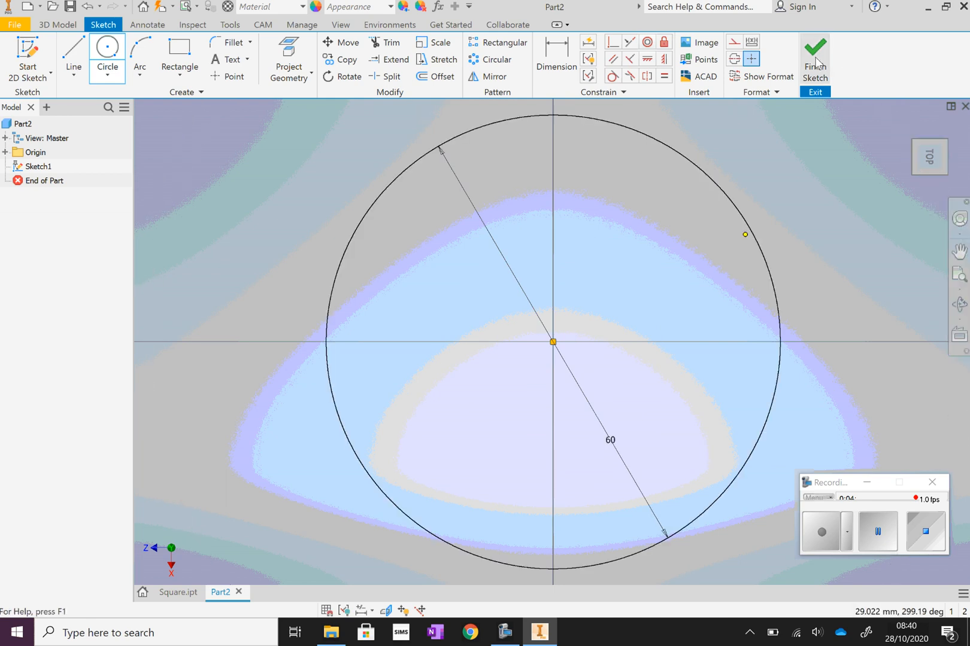
left_click(815, 60)
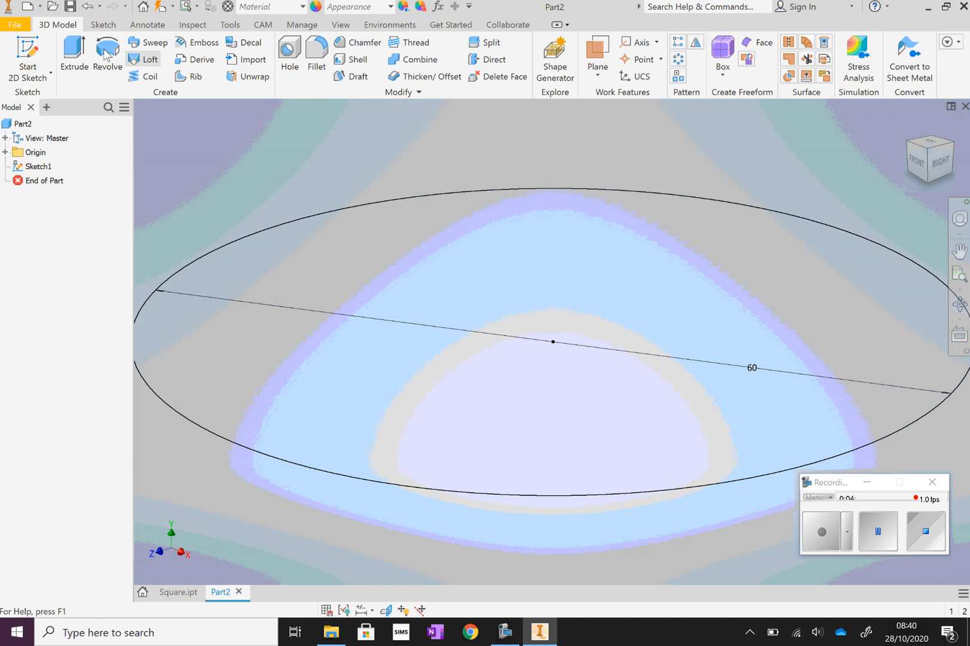
Step: Extrude the circle upward by 150 mm into a solid cylinder
key("e")
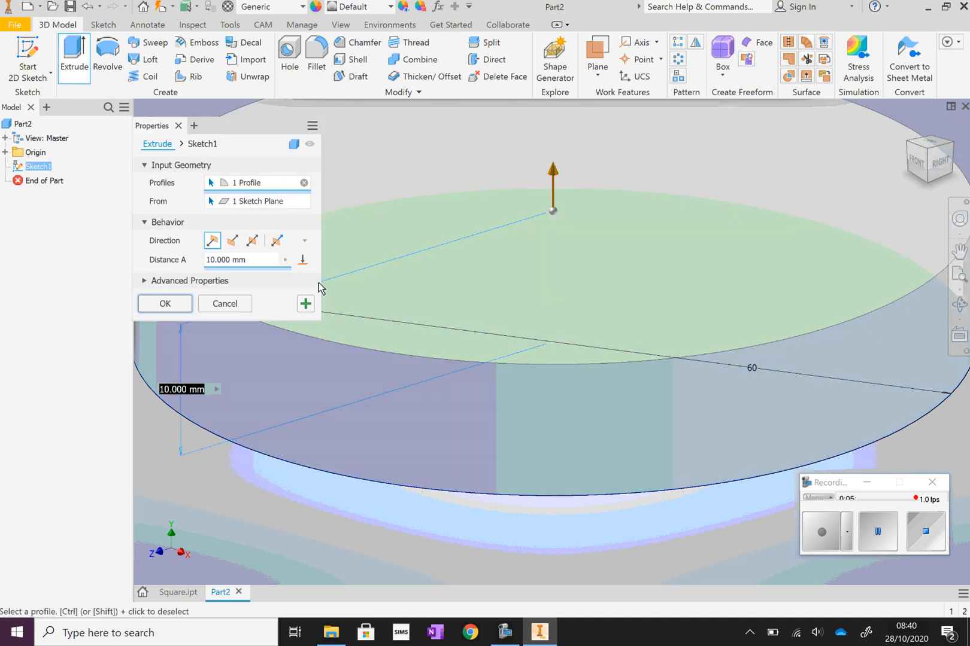
left_click(212, 259)
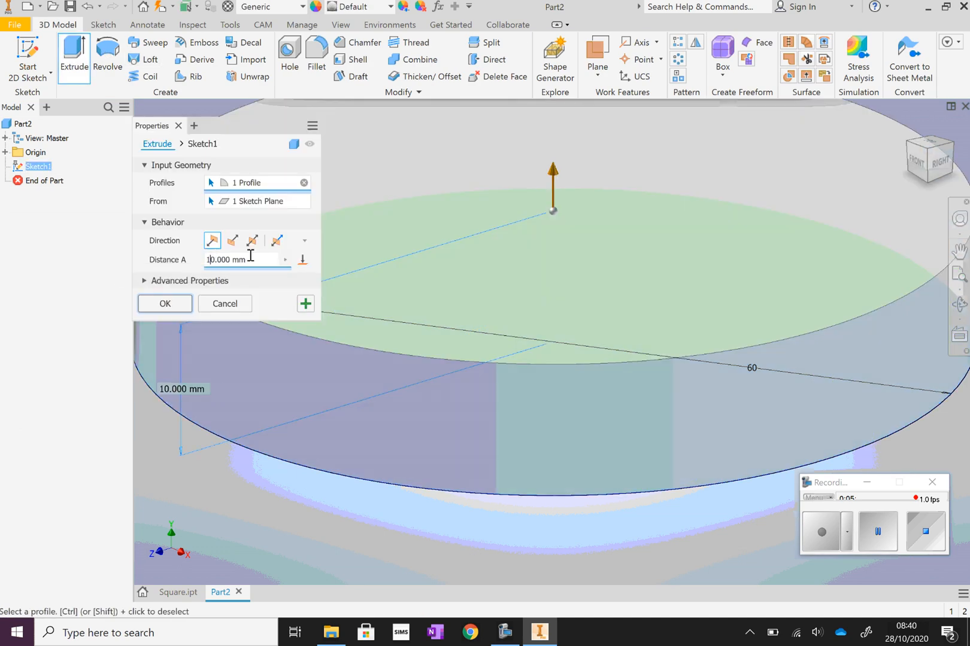
type("5")
key("Return")
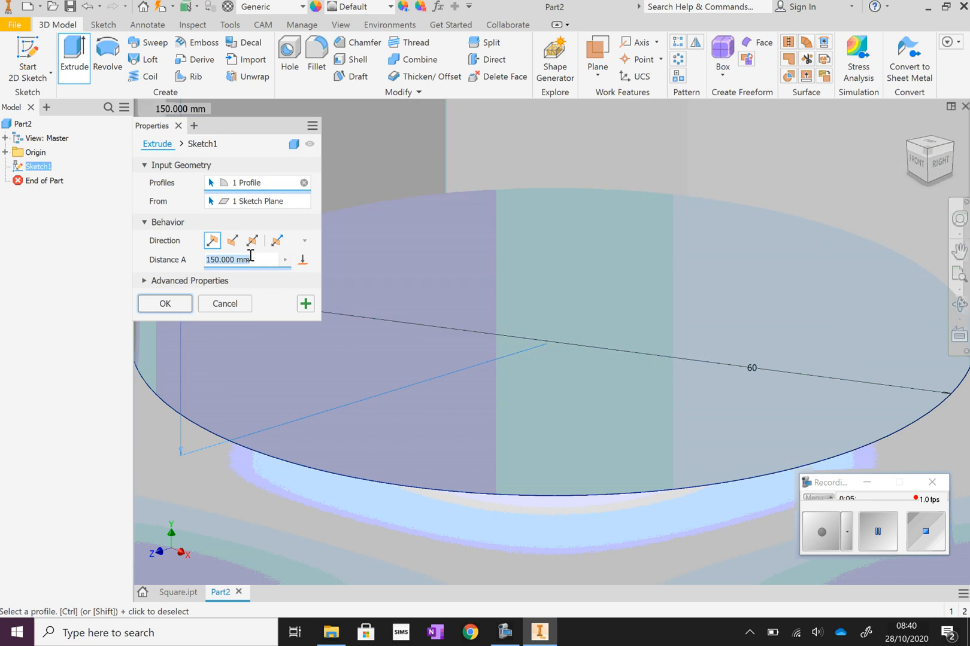
left_click(176, 305)
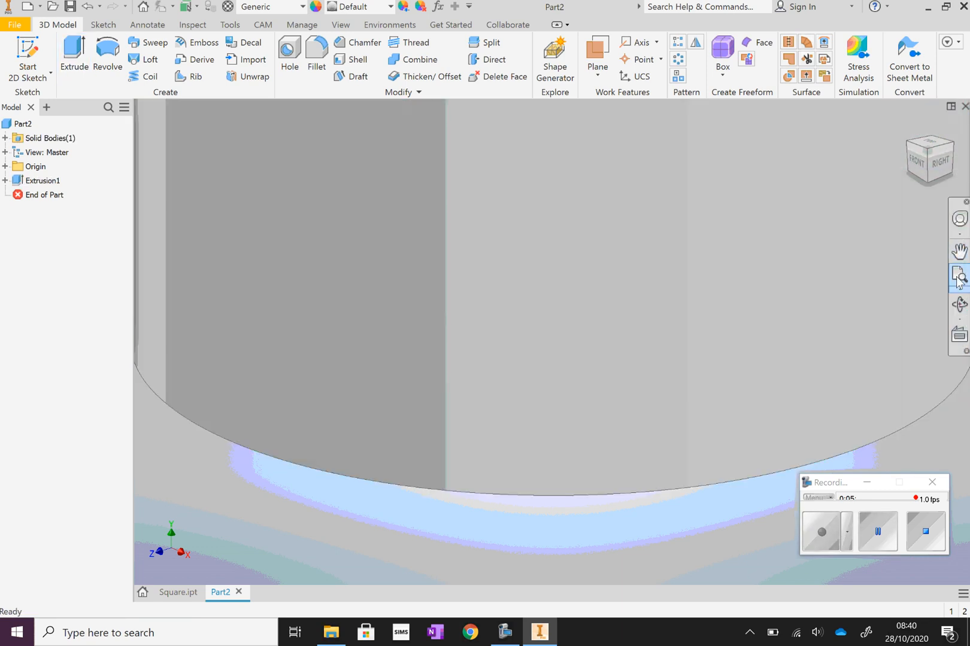
Step: Shell the cylinder with a 3 mm wall thickness, removing its top face
left_click(959, 276)
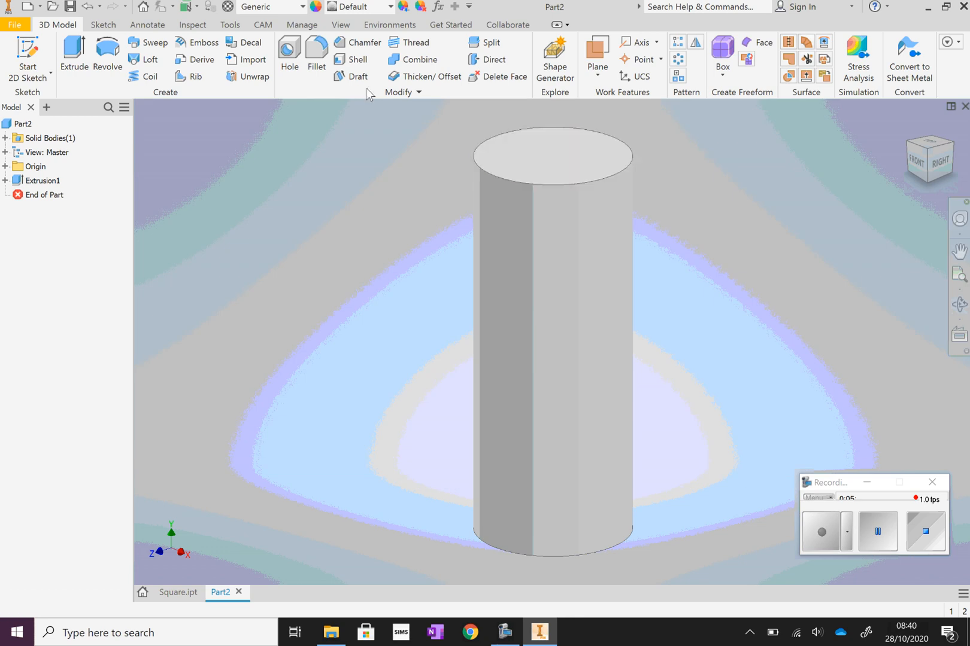
left_click(354, 61)
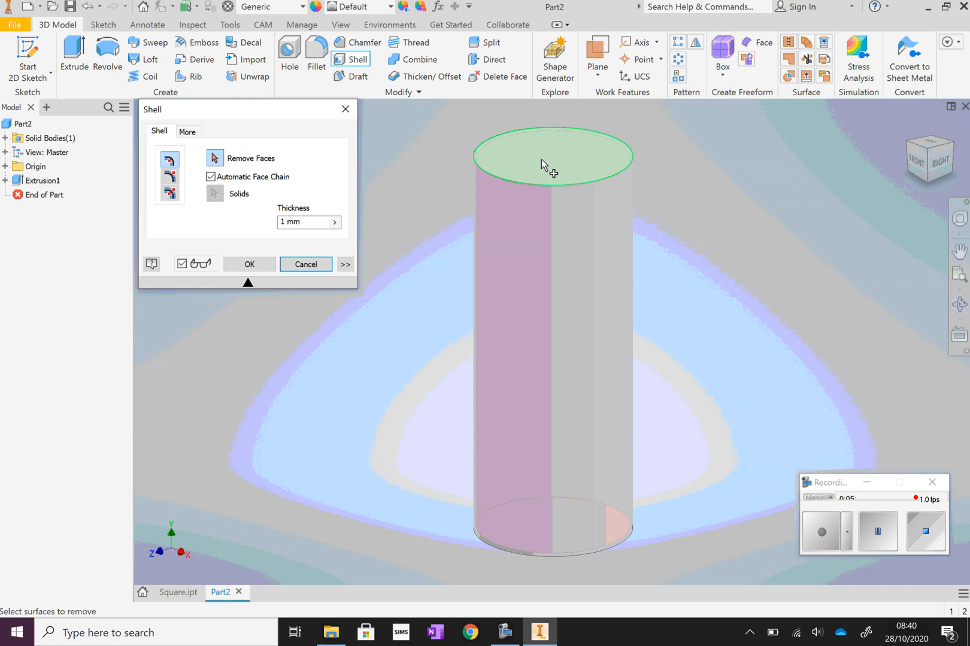
left_click(543, 165)
left_click(285, 225)
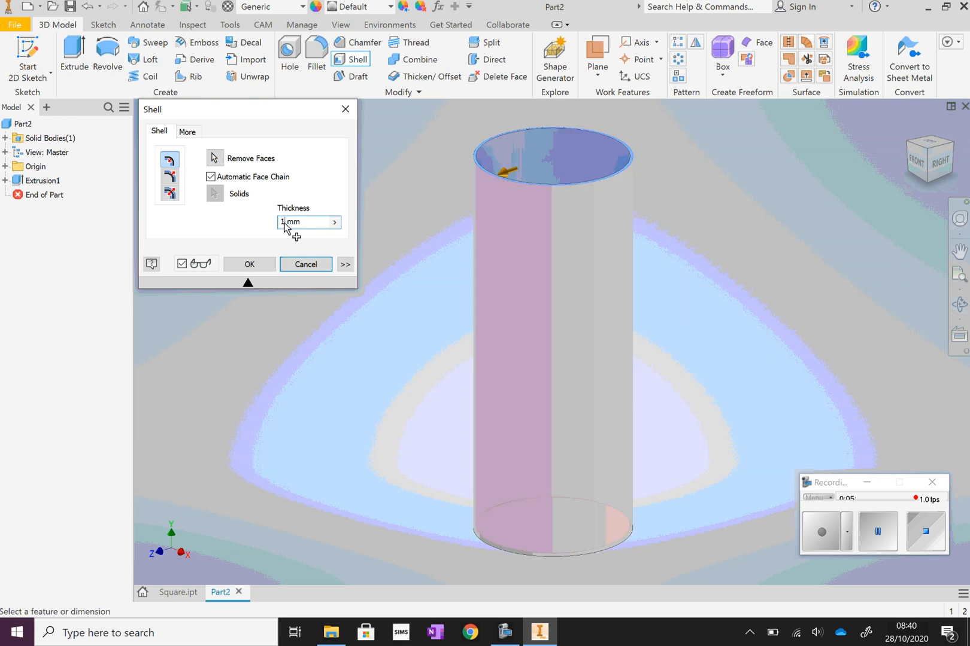
key("BackSpace")
type("3")
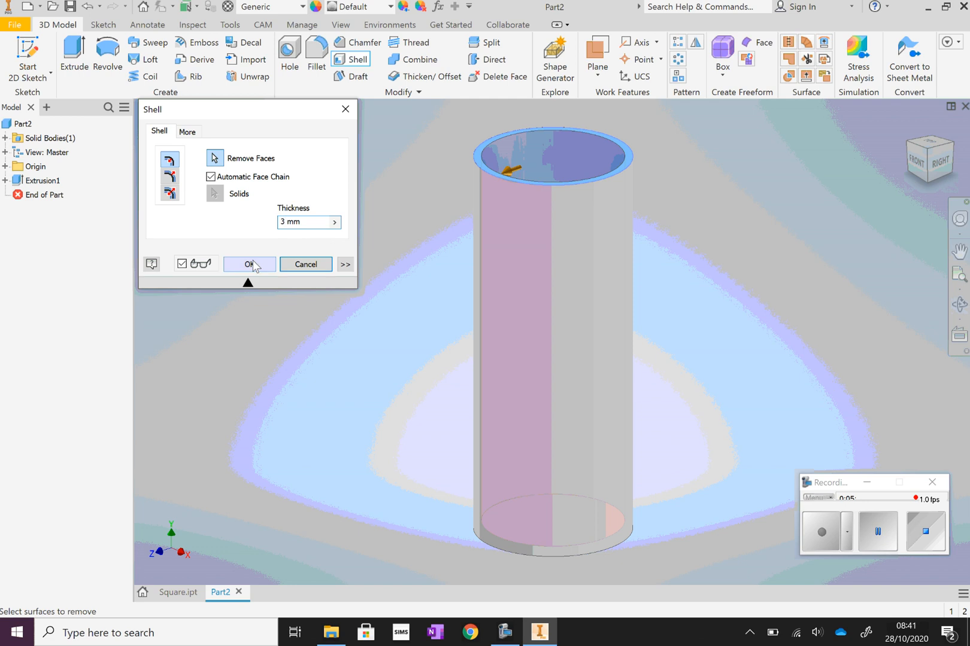
left_click(250, 264)
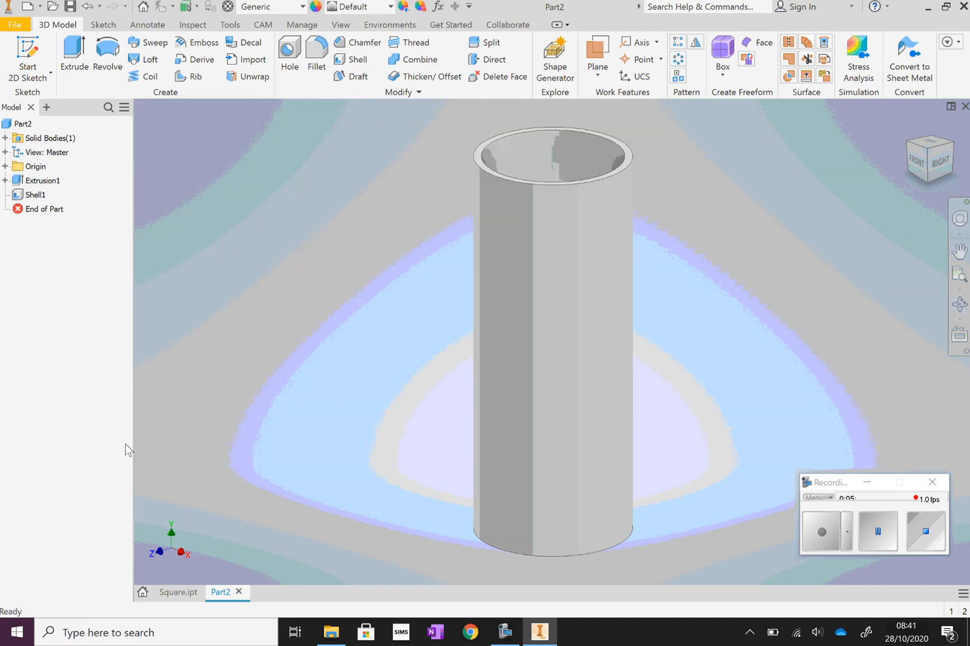
Step: Save the part as circle in the Extruded Vases folder
left_click(15, 25)
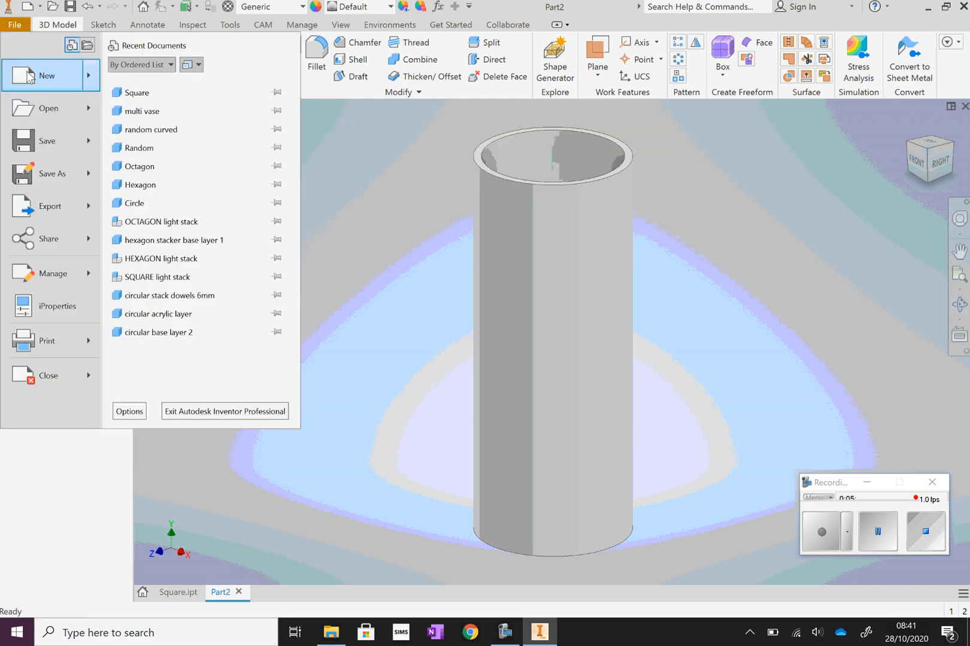
left_click(217, 185)
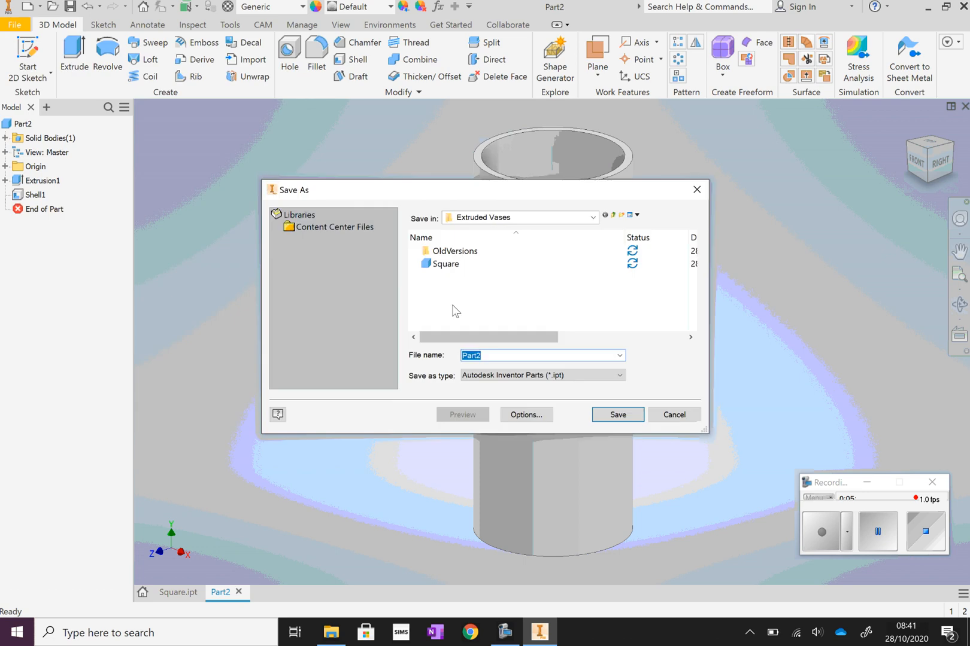
type("circke")
key("BackSpace")
key("BackSpace")
type("le")
key("Return")
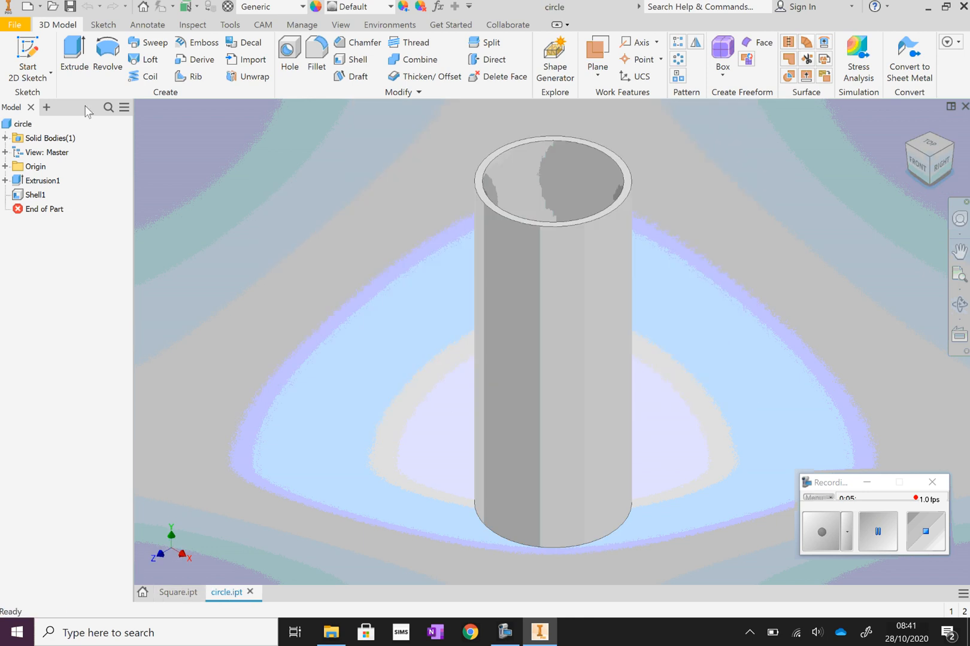
Step: Create a new part from the Standard.ipt template
left_click(18, 23)
mouse_move(84, 78)
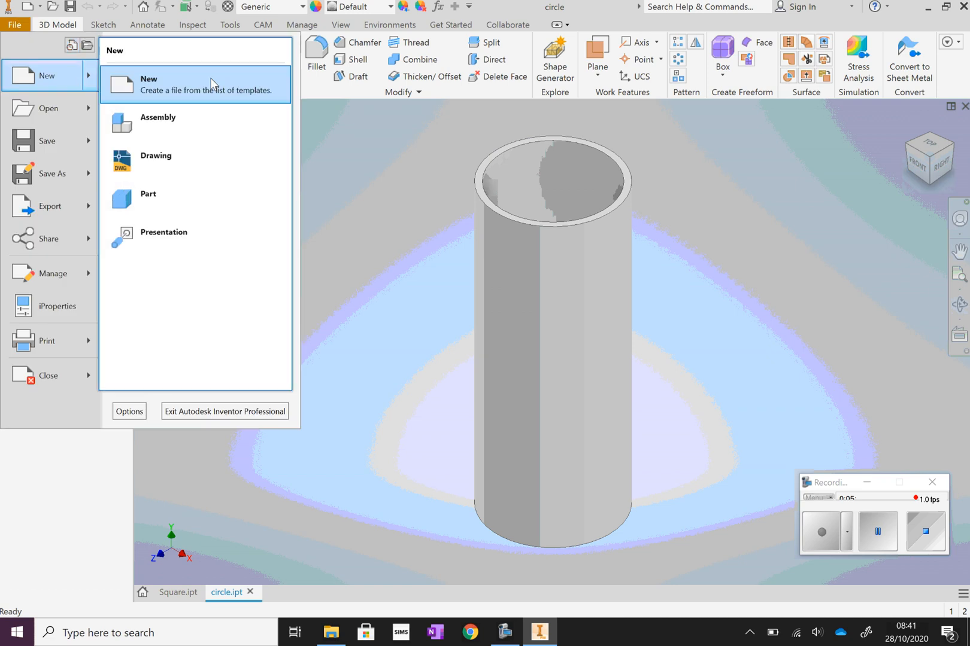
left_click(229, 88)
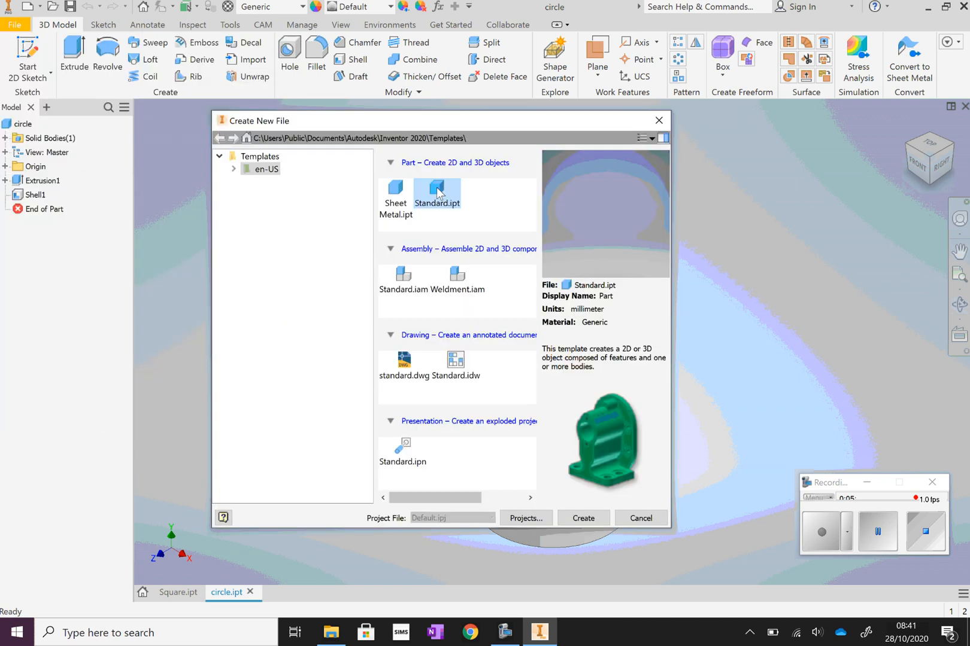
double_click(437, 191)
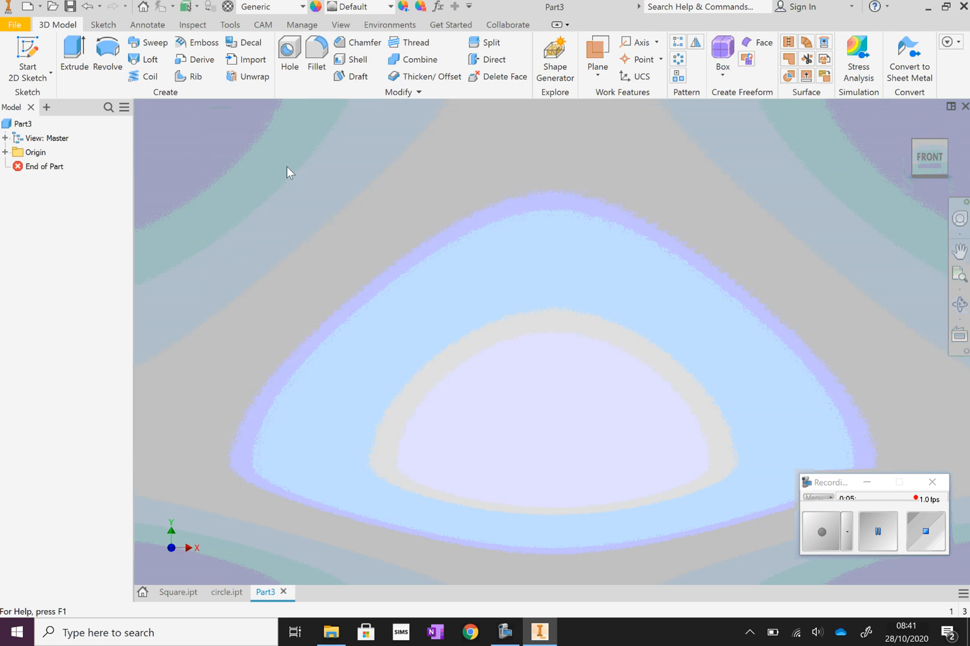
Step: Sketch a five-sided inscribed polygon on the horizontal XZ plane, centred on the origin, with its lower edge roughly level and about 16.5 mm high
left_click(27, 51)
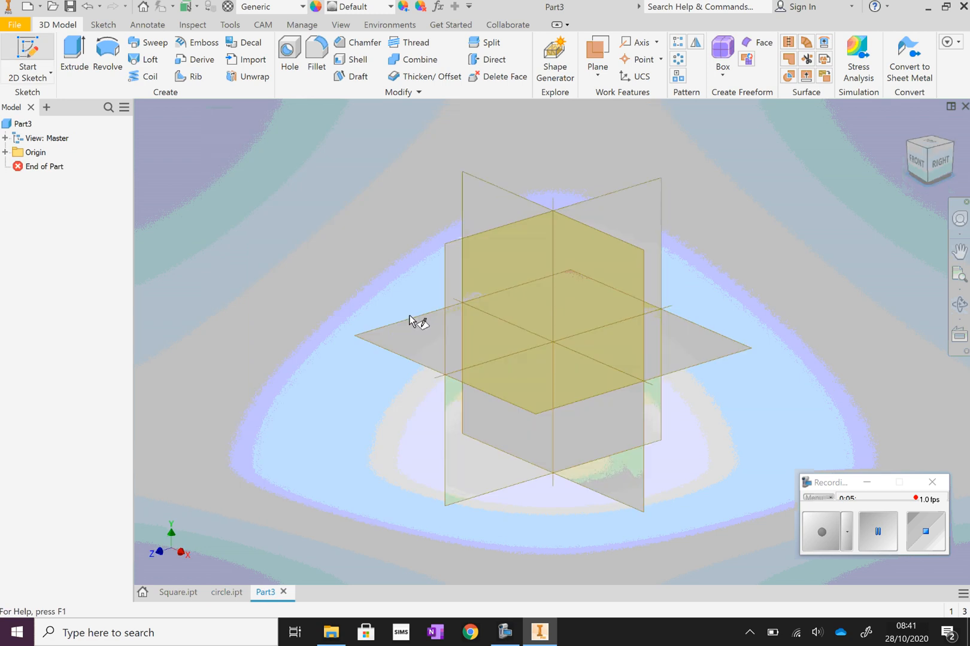
left_click(409, 316)
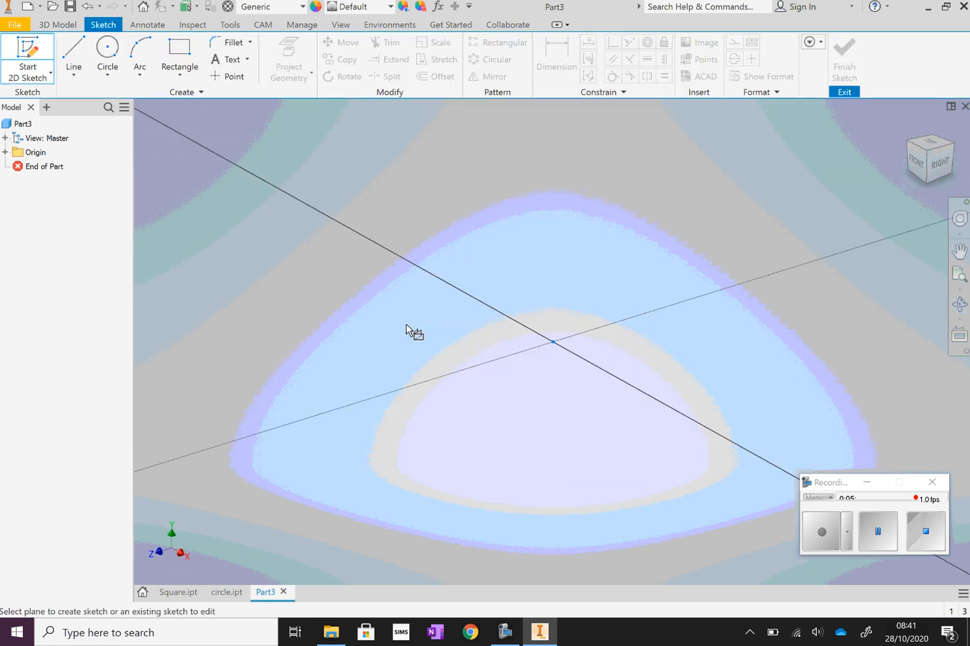
left_click(180, 74)
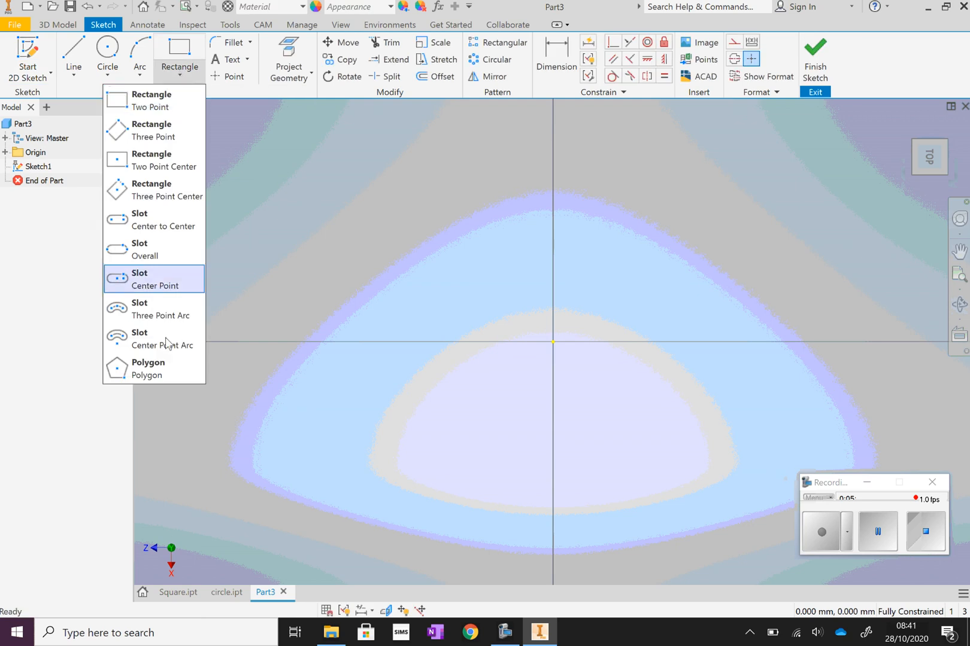
left_click(155, 368)
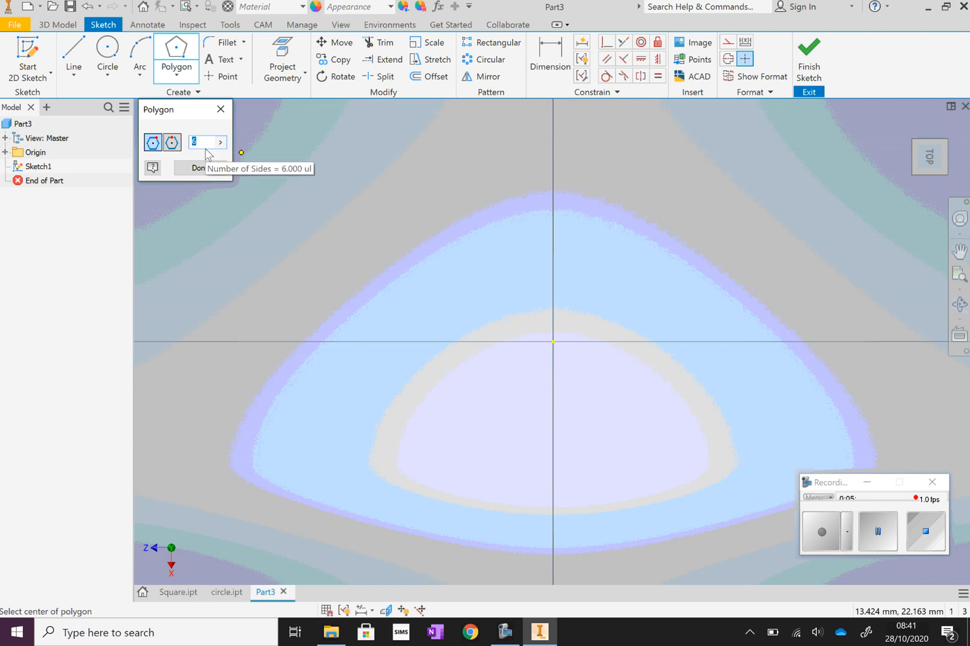
key("BackSpace")
type("8")
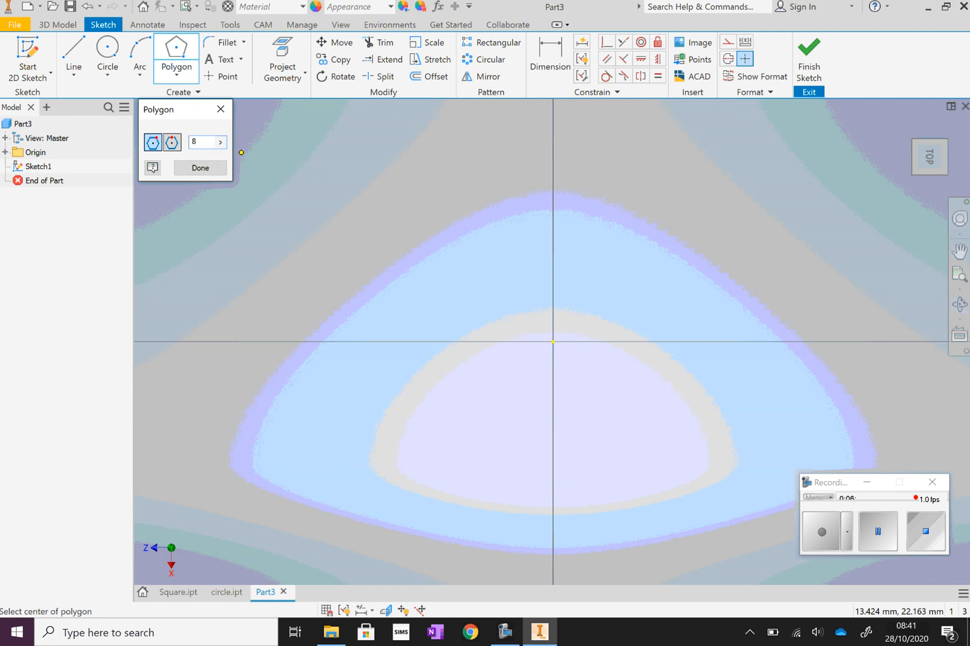
key("BackSpace")
type("5")
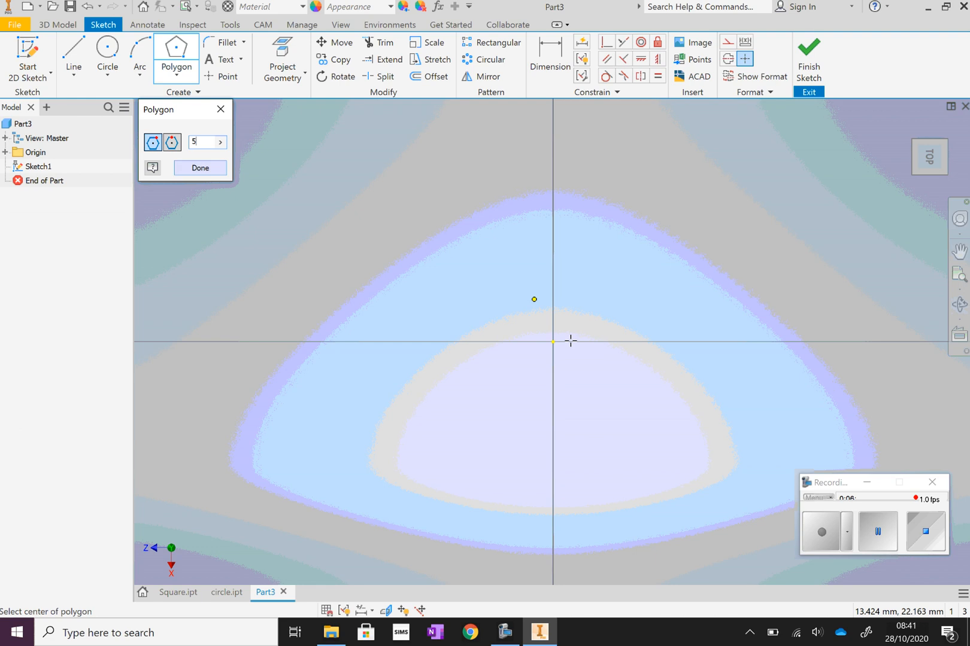
left_click(550, 342)
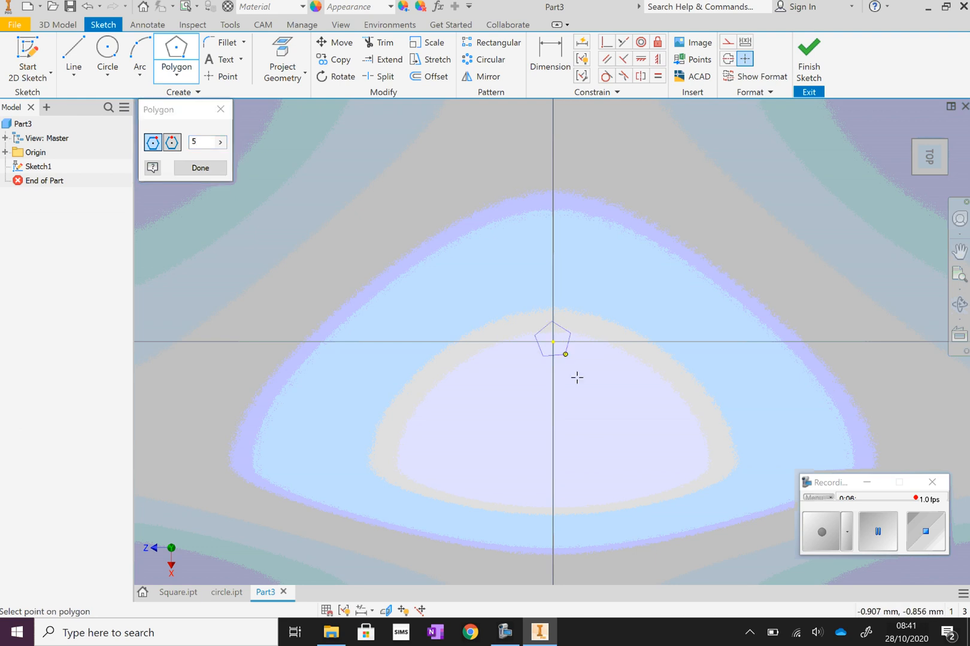
left_click(625, 438)
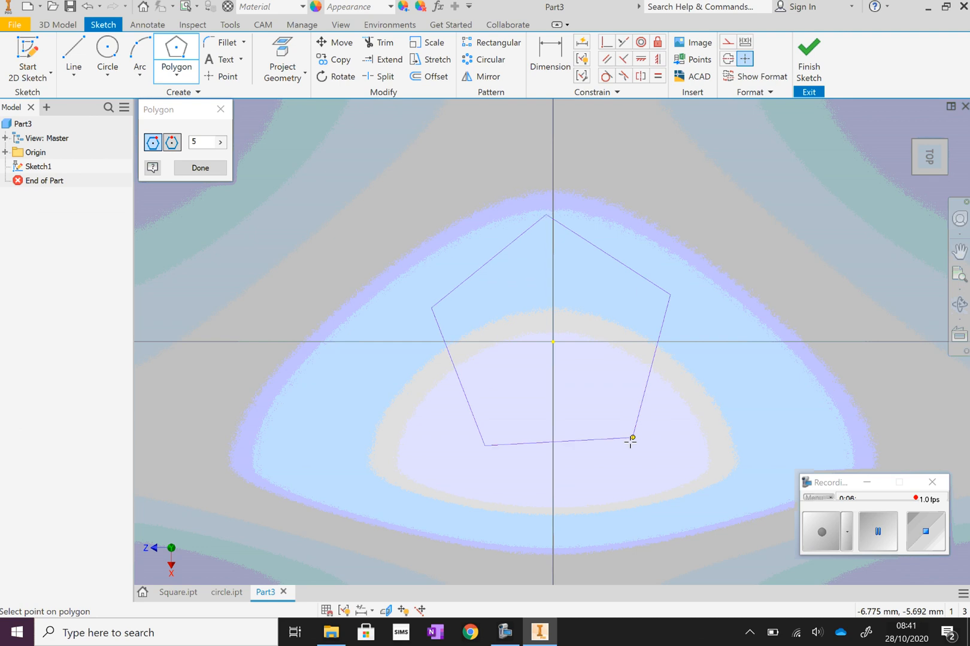
left_click(630, 442)
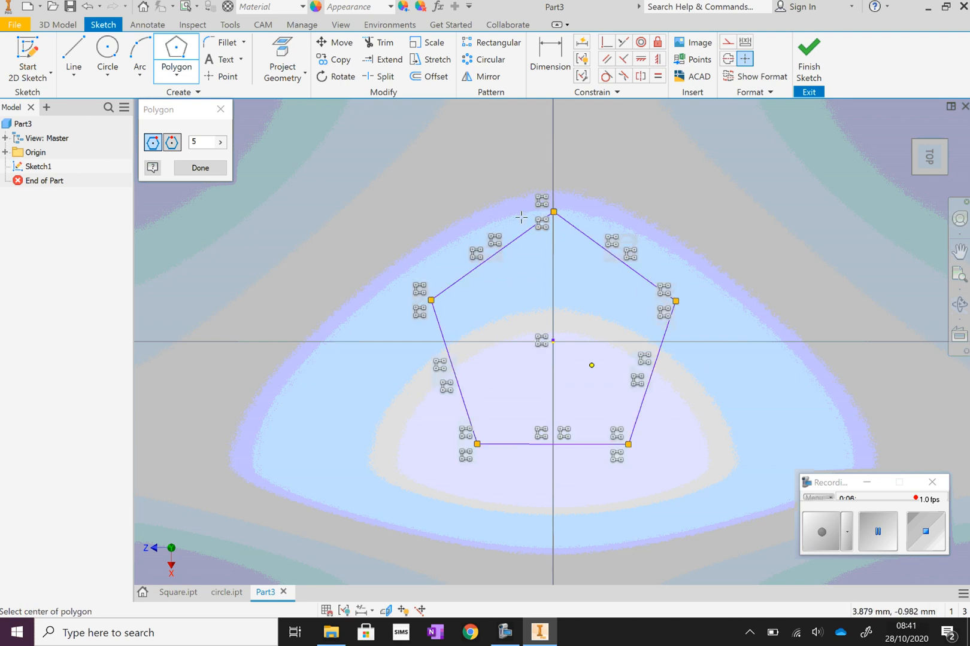
Step: Dimension the pentagon's height from its top vertex to its bottom edge as 60 mm and finish the sketch
left_click(553, 56)
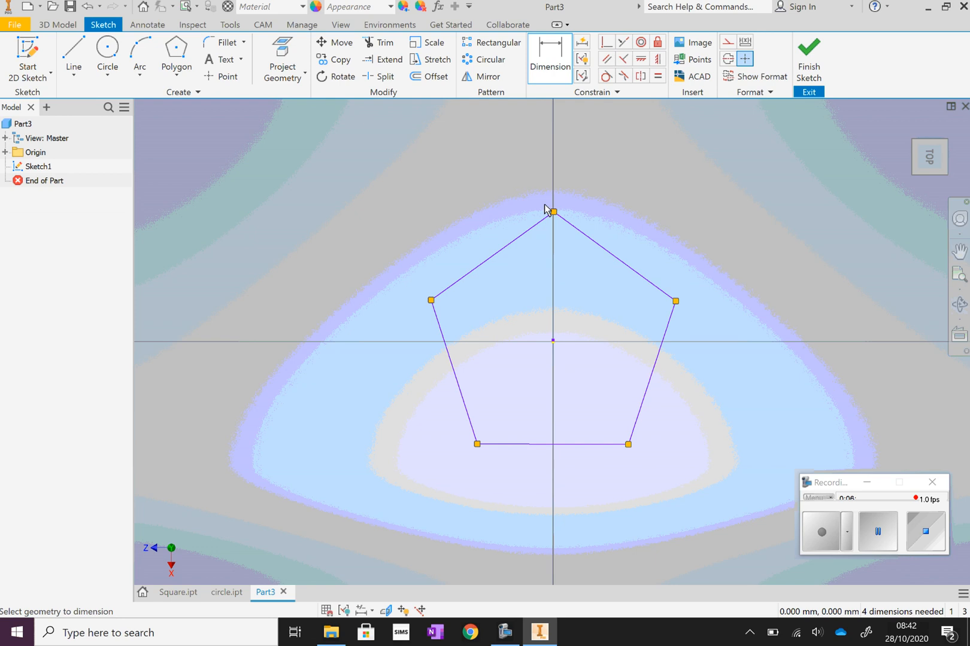
left_click(553, 212)
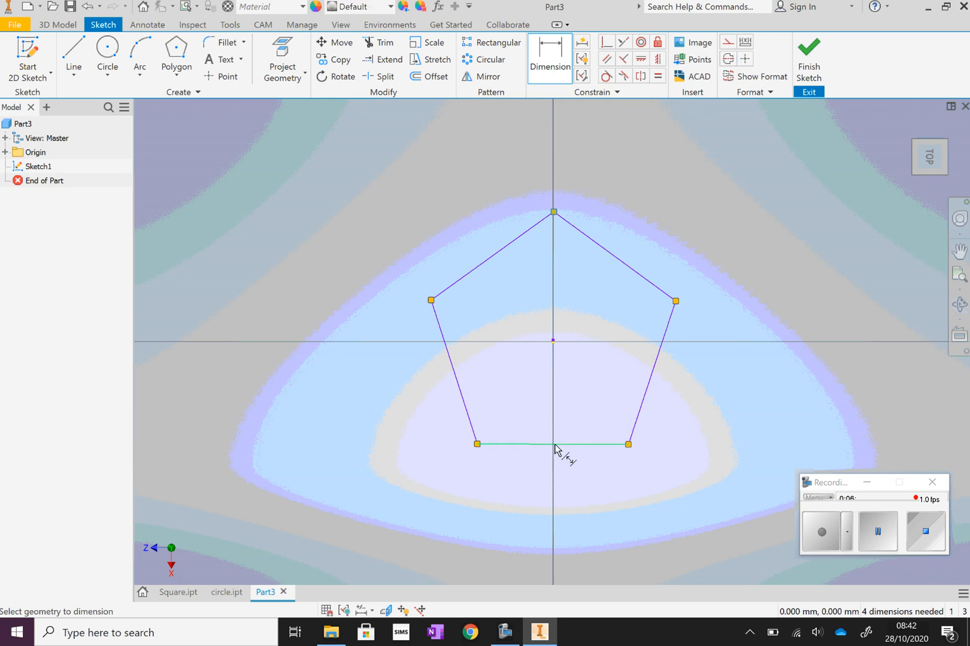
left_click(555, 445)
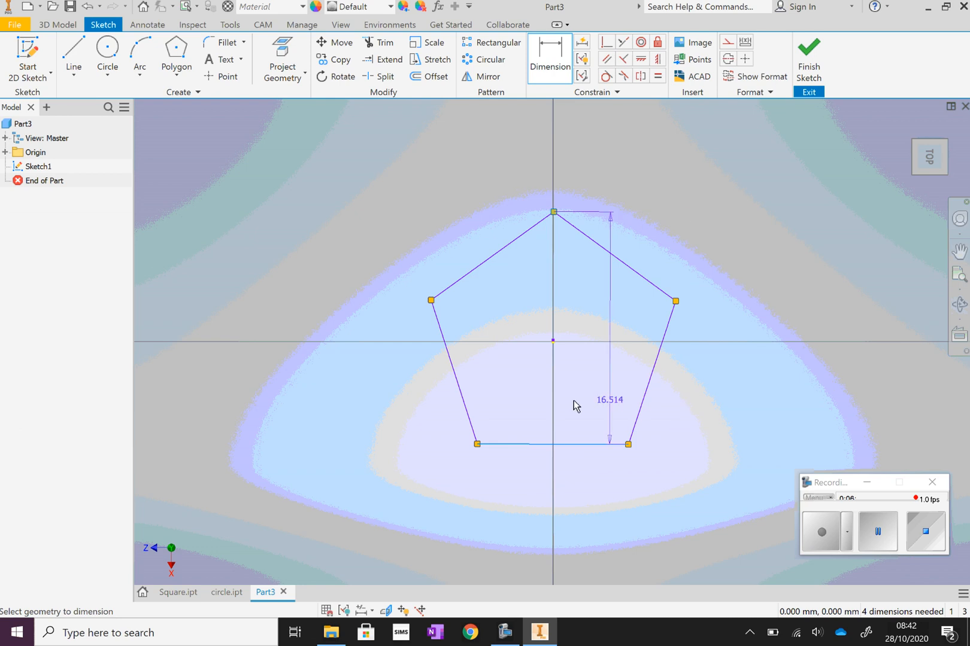
key("Escape")
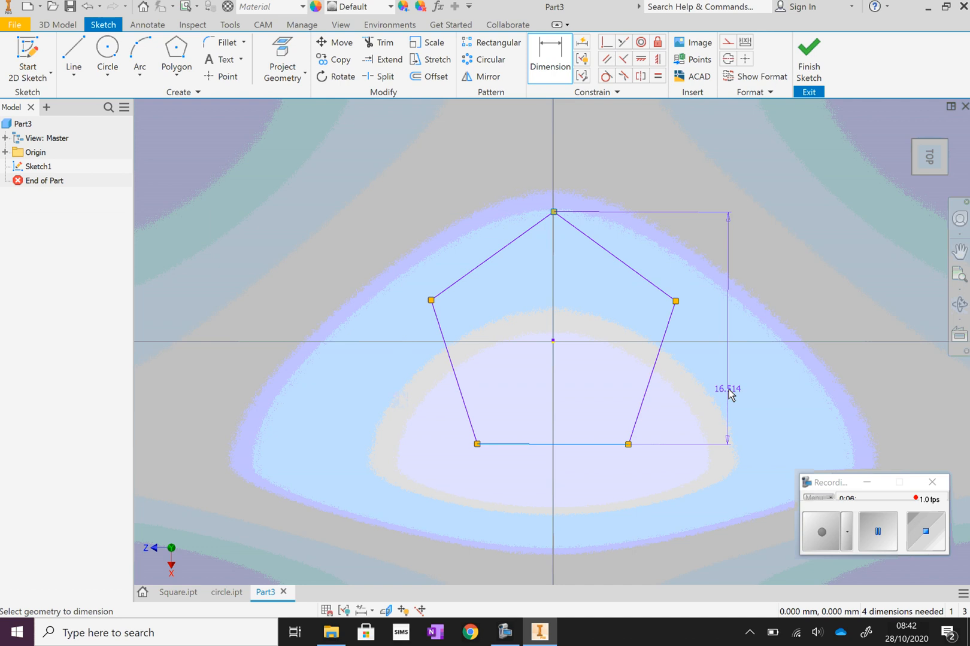
left_click(764, 375)
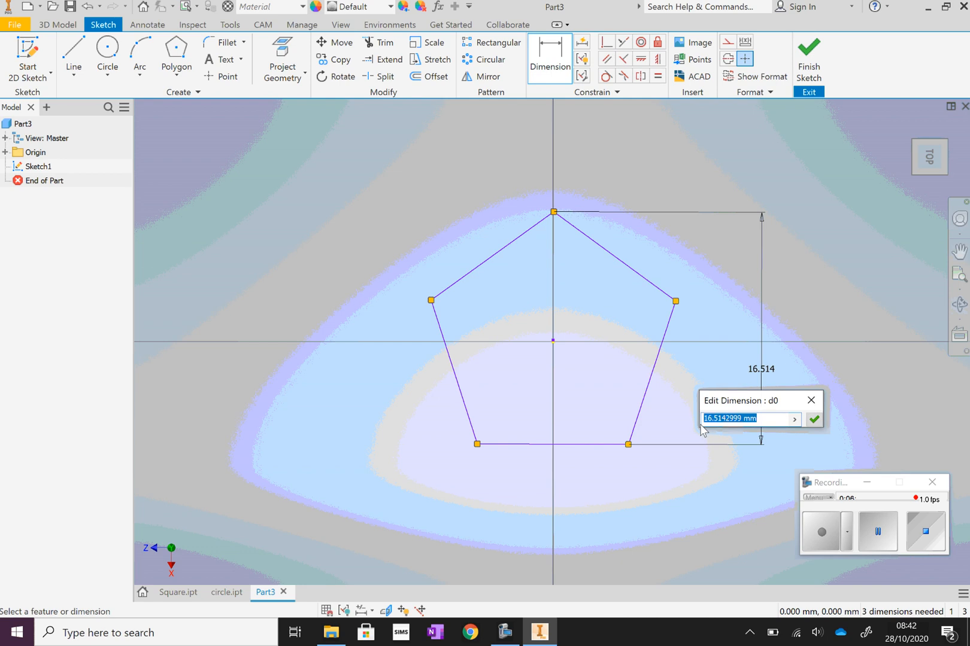
type("6")
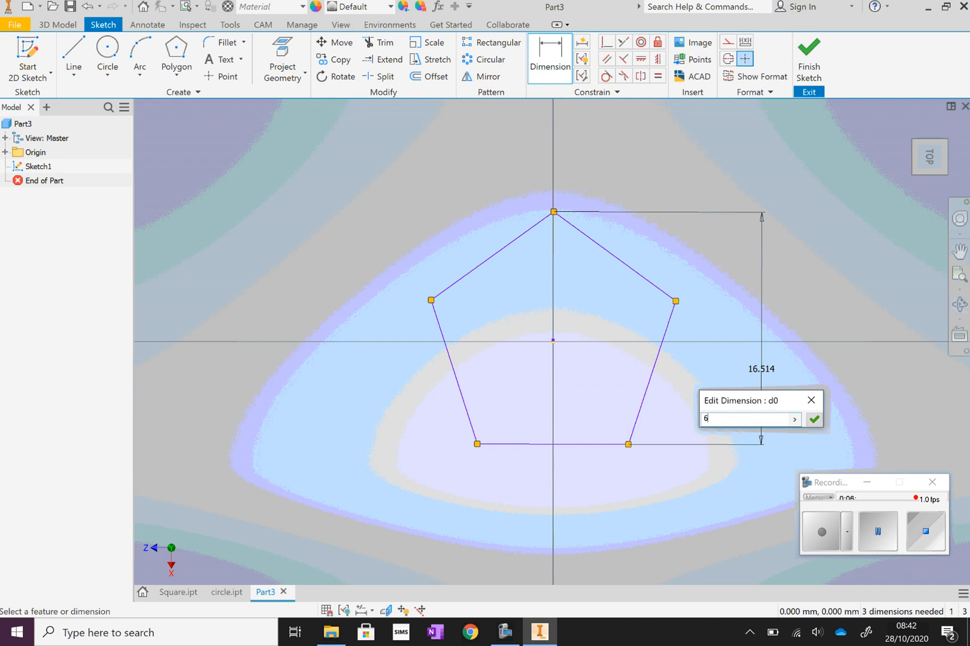
type("0mm")
key("Return")
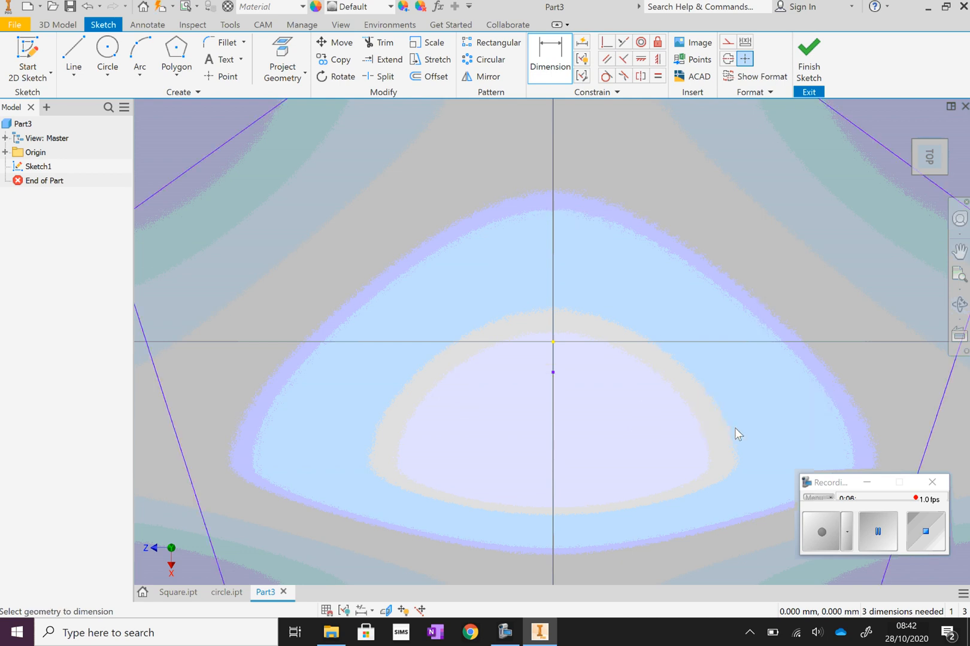
left_click(958, 278)
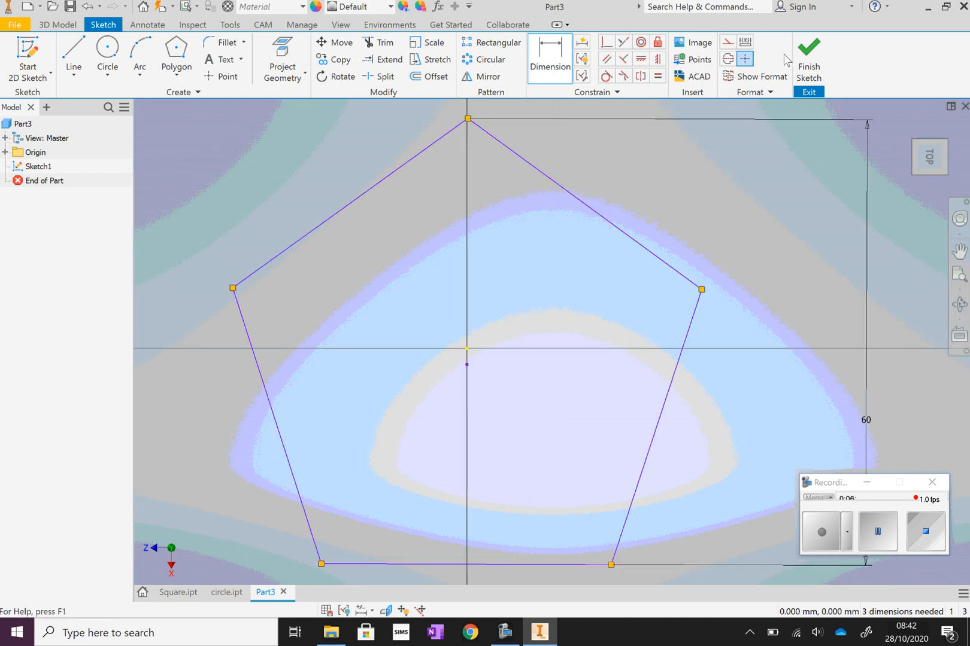
left_click(796, 60)
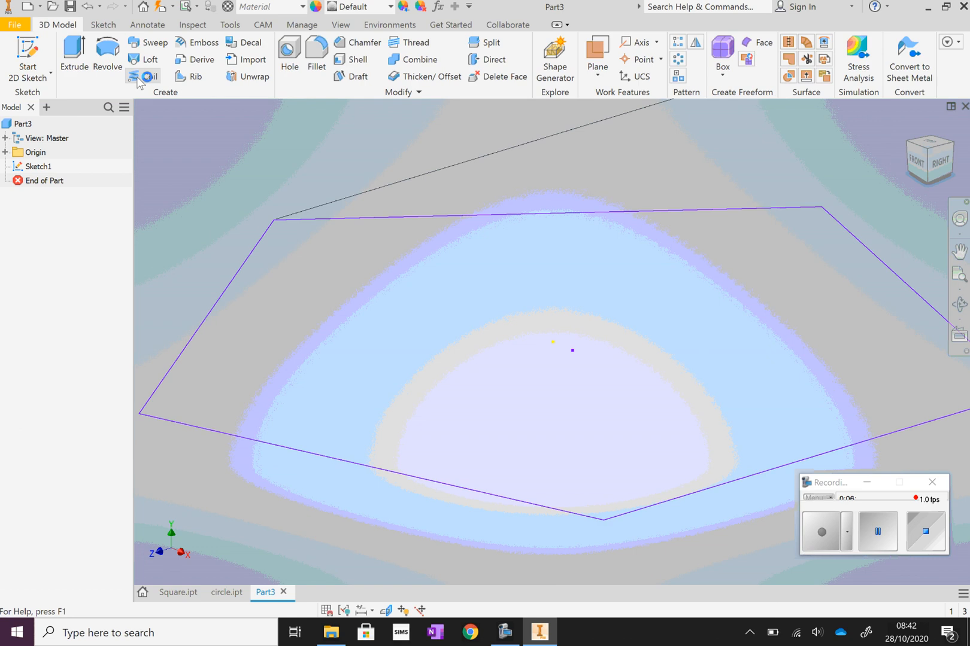
Step: Extrude the pentagon profile upward by 150 mm
key("e")
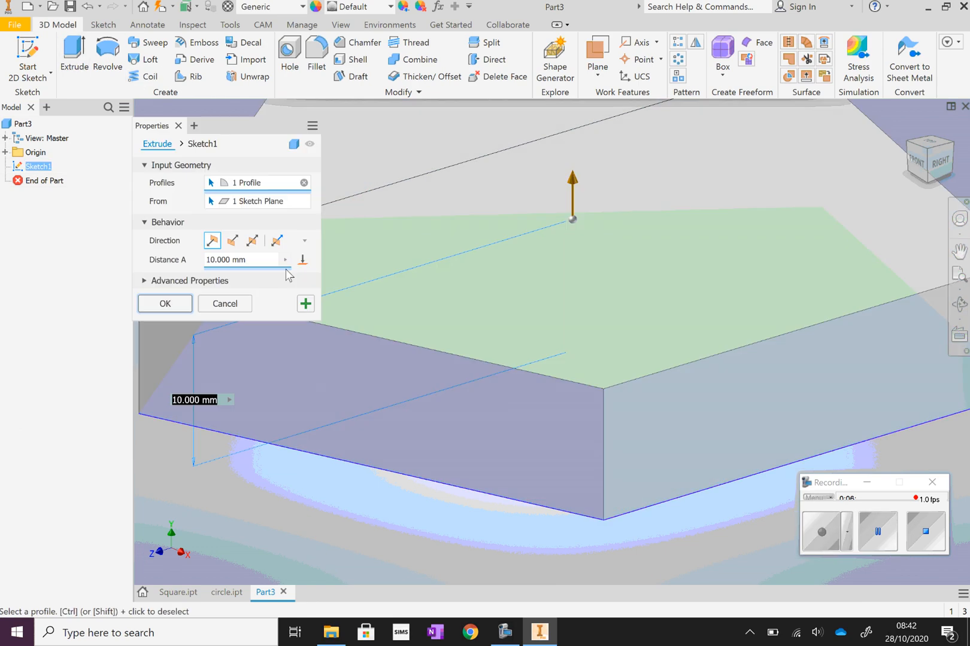
left_click(215, 262)
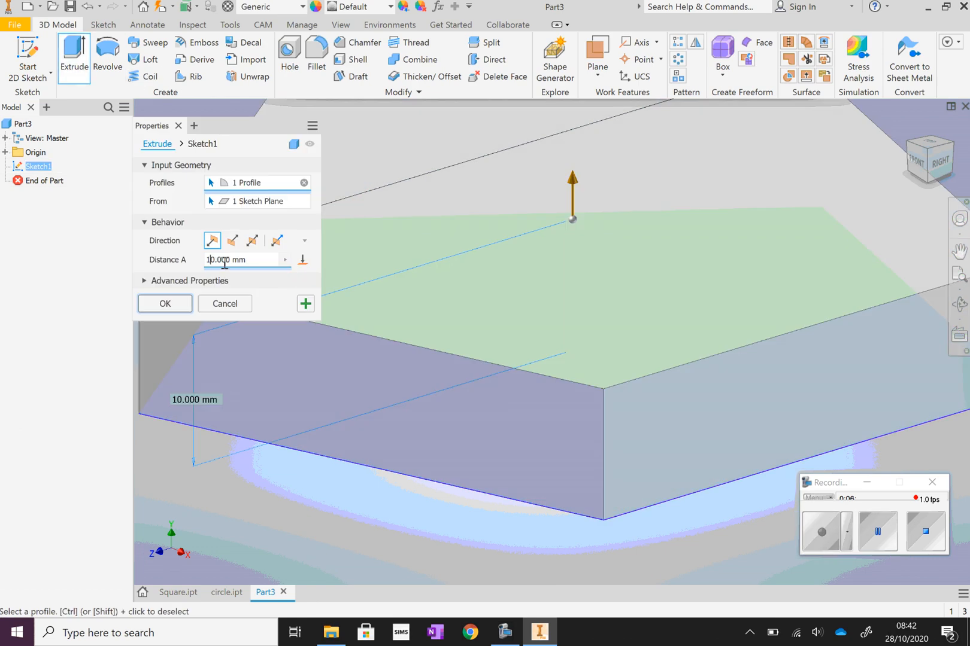
type("5")
key("Return")
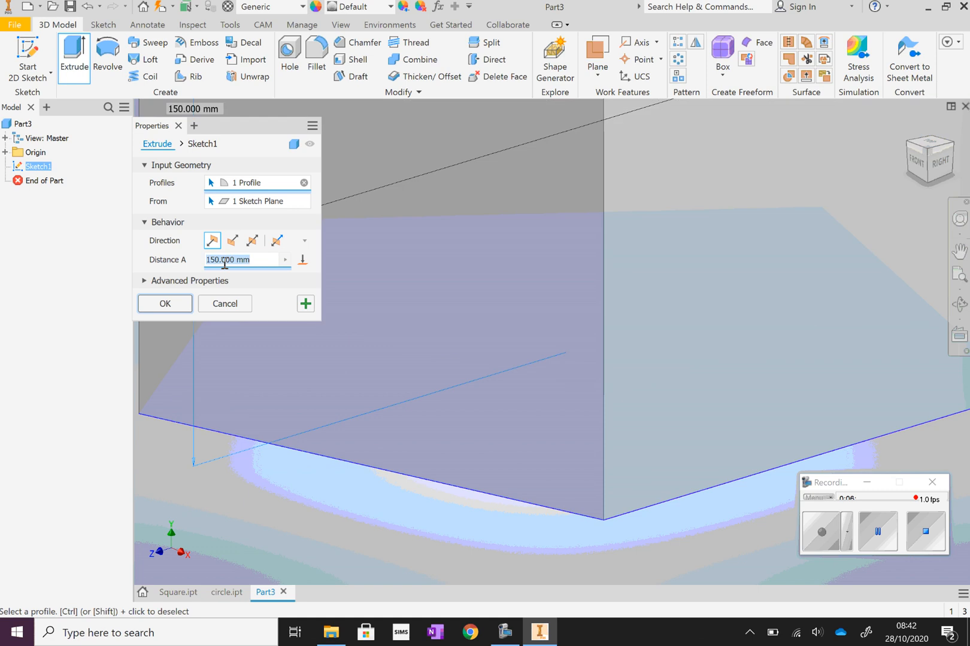
left_click(166, 304)
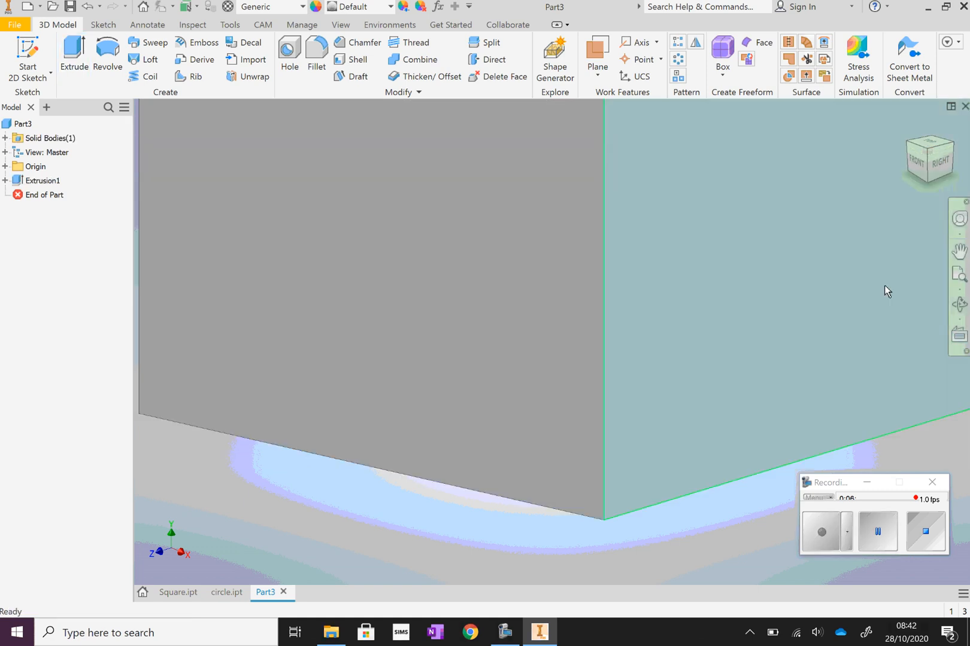
Step: Shell the pentagonal prism with a 3 mm wall thickness, removing its top face
left_click(959, 277)
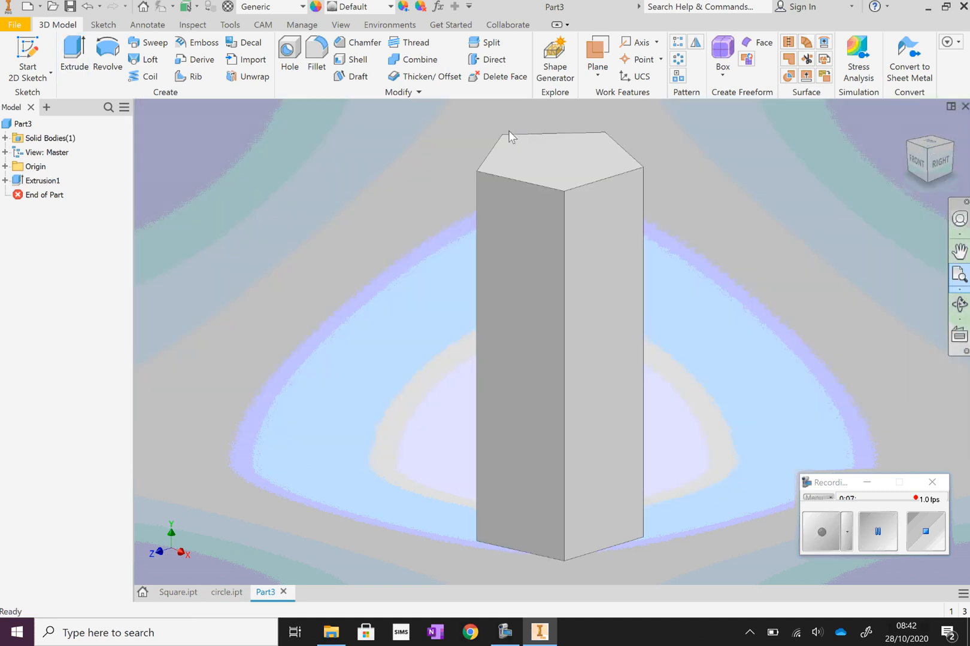
left_click(353, 59)
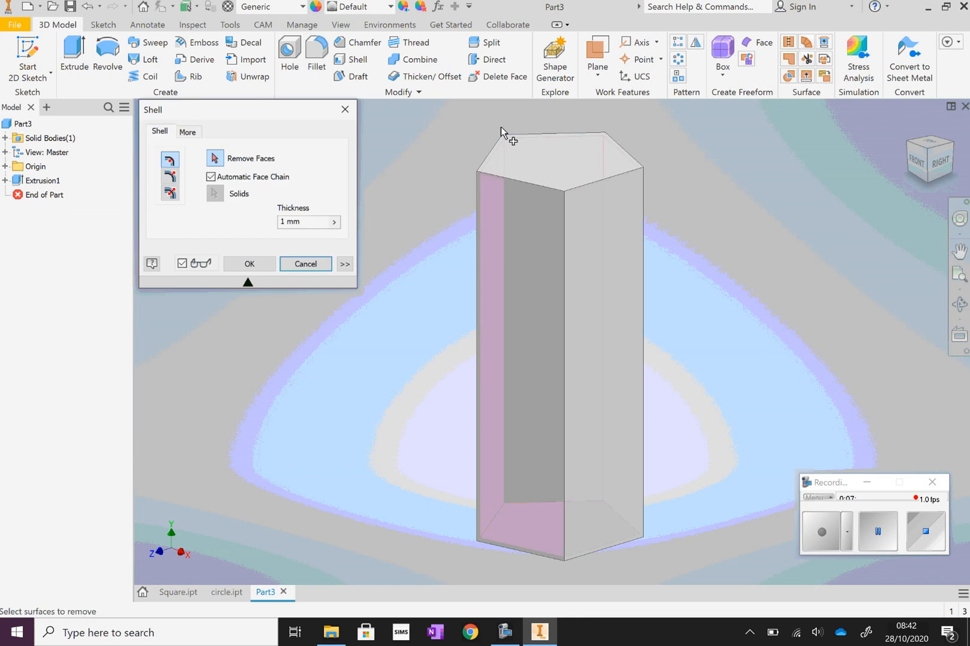
left_click(502, 129)
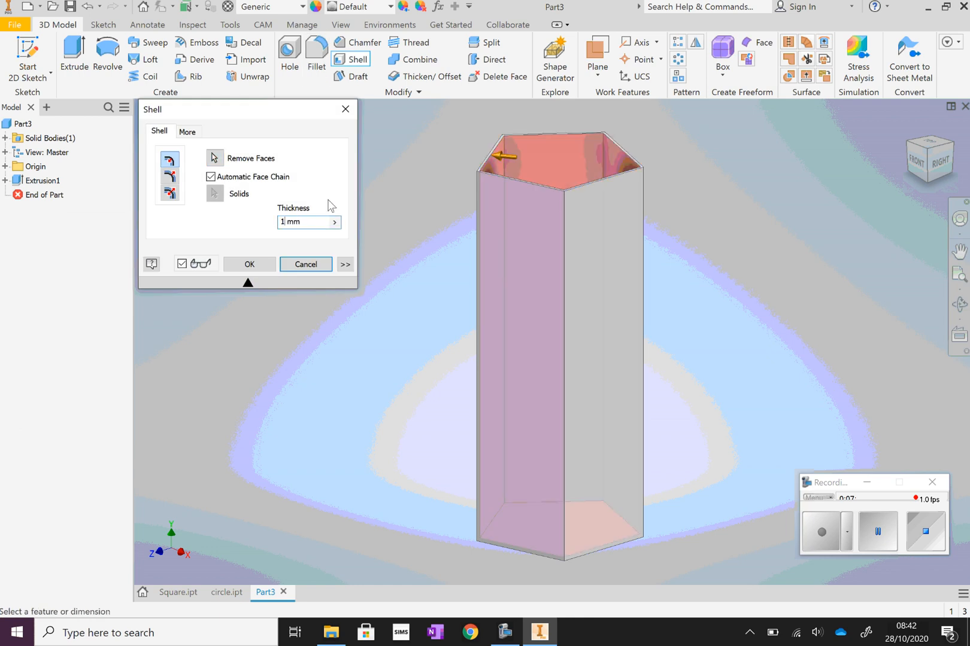
key("BackSpace")
type("3")
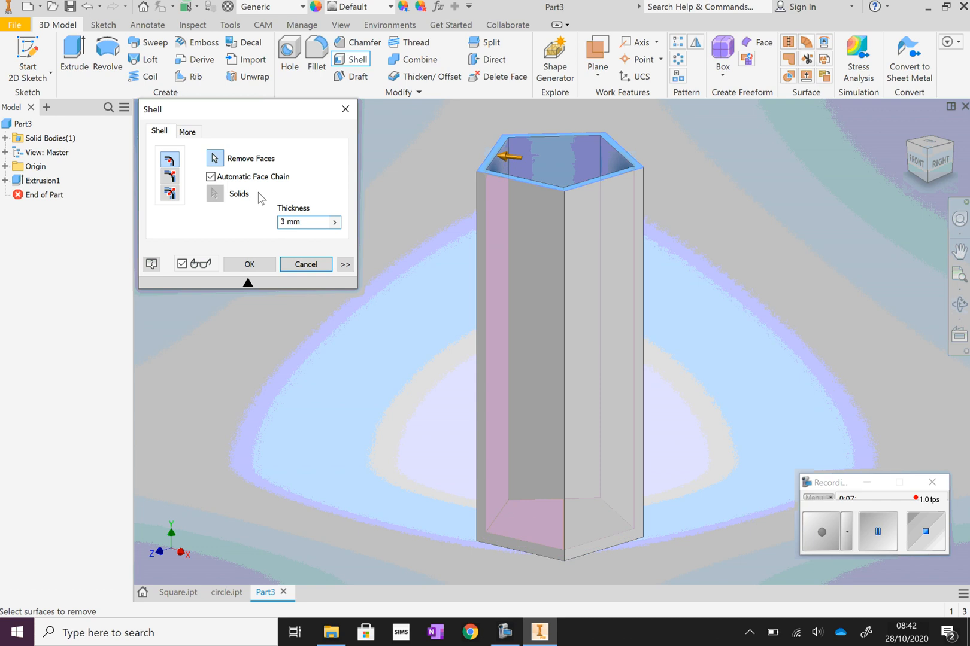
key("Return")
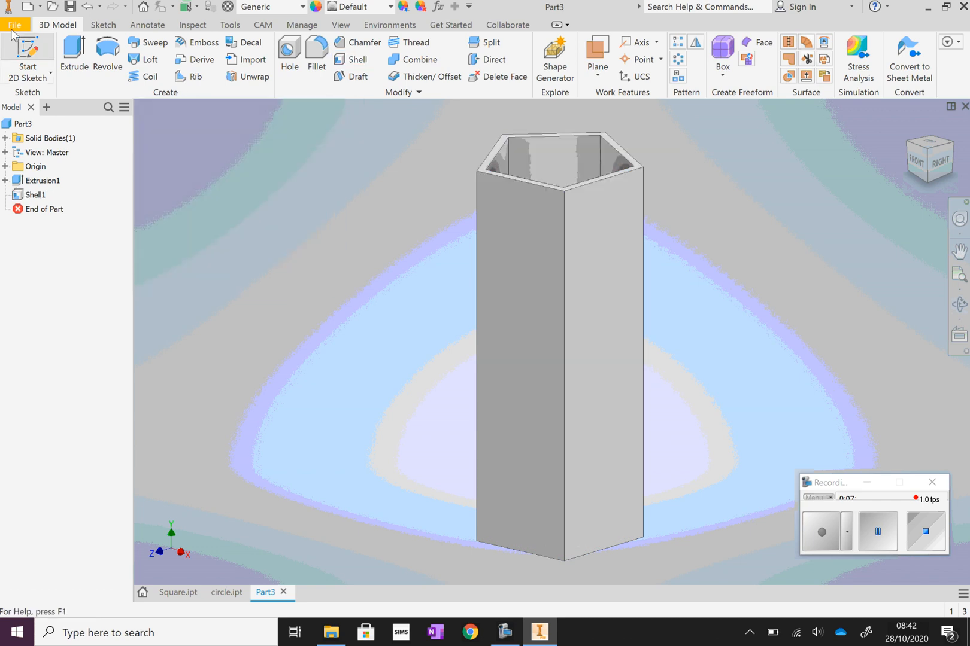
Step: Save the part as pentagon in the Extruded Vases folder
left_click(15, 24)
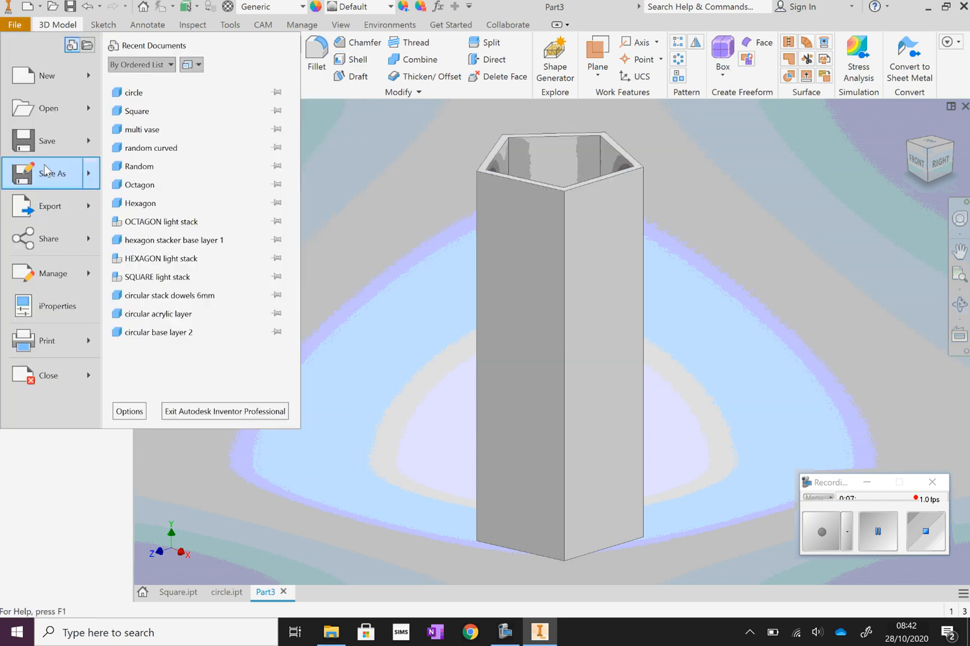
left_click(45, 168)
type("pe")
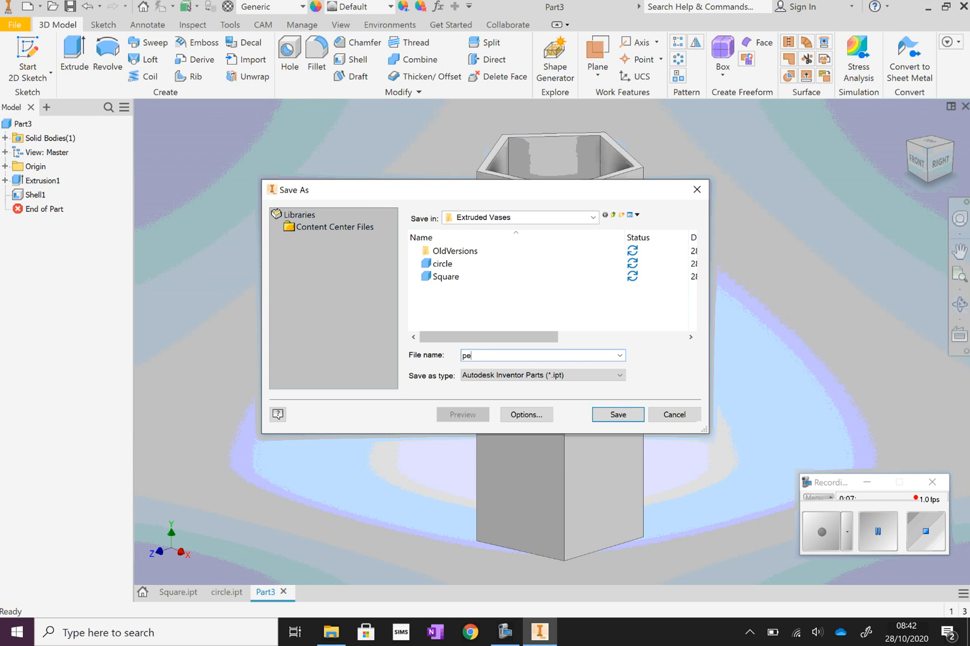
type("ntagon")
key("Return")
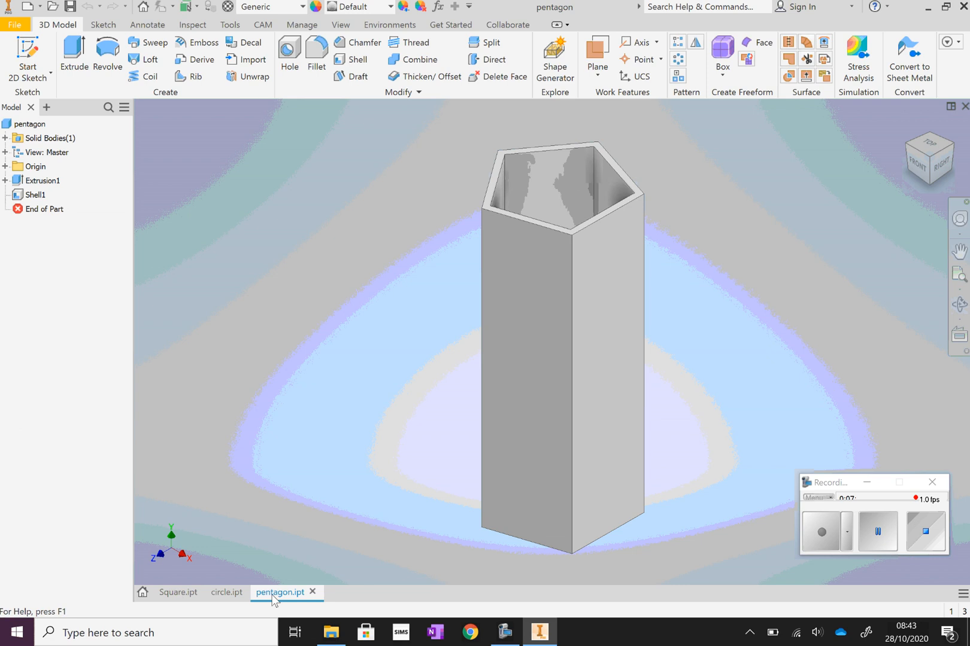
Step: Create a new part from the Standard.ipt template
mouse_move(273, 601)
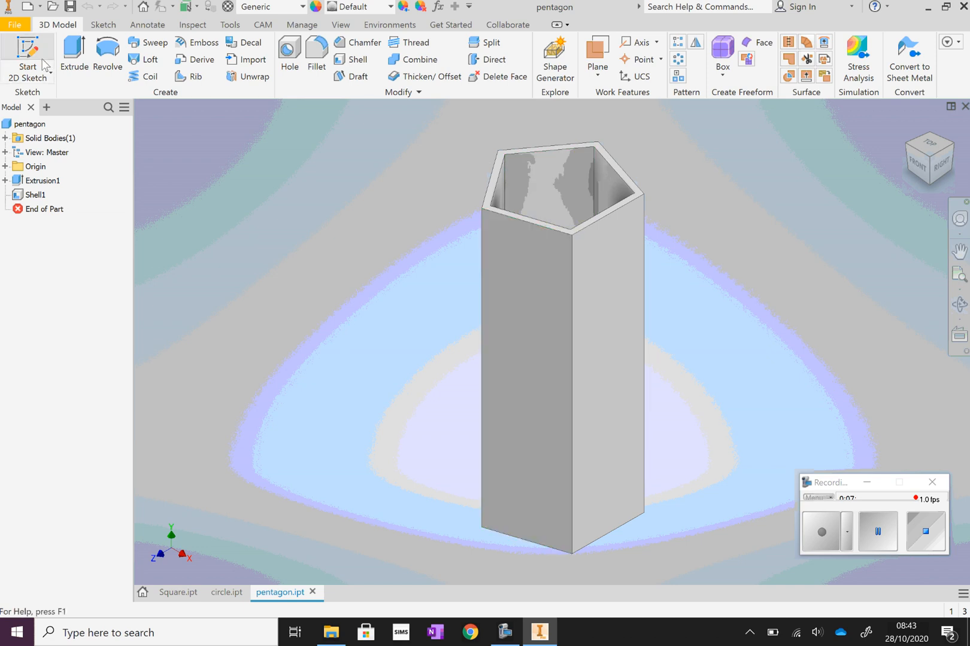
left_click(15, 25)
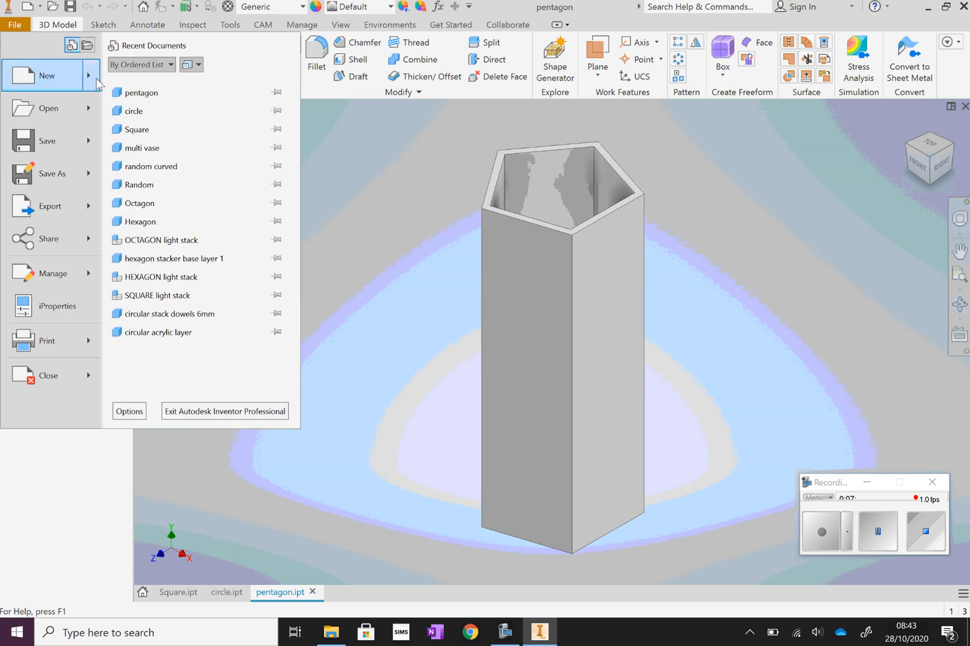
mouse_move(96, 78)
left_click(144, 81)
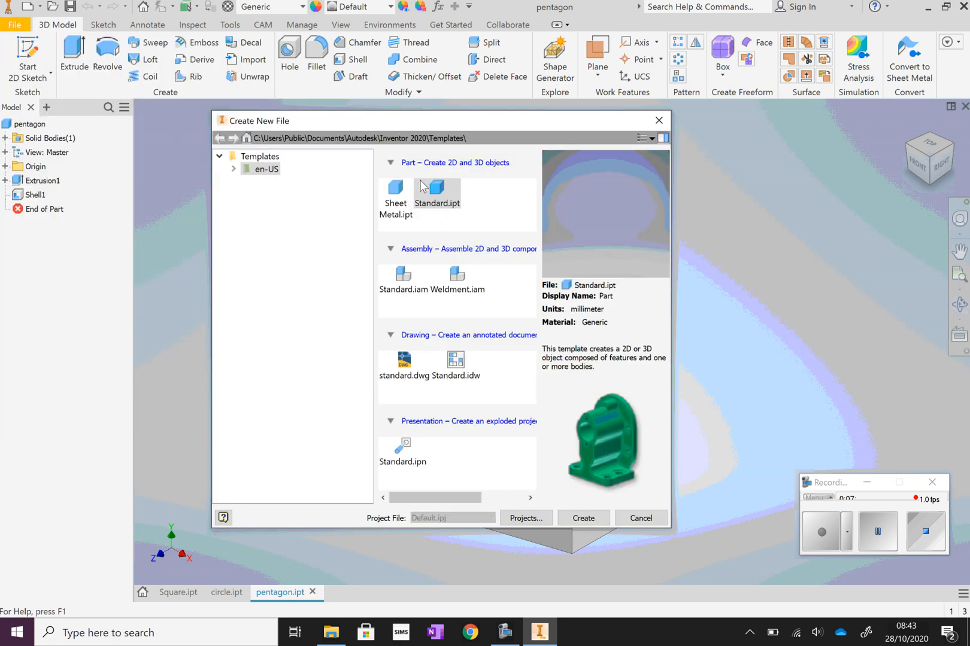
double_click(441, 193)
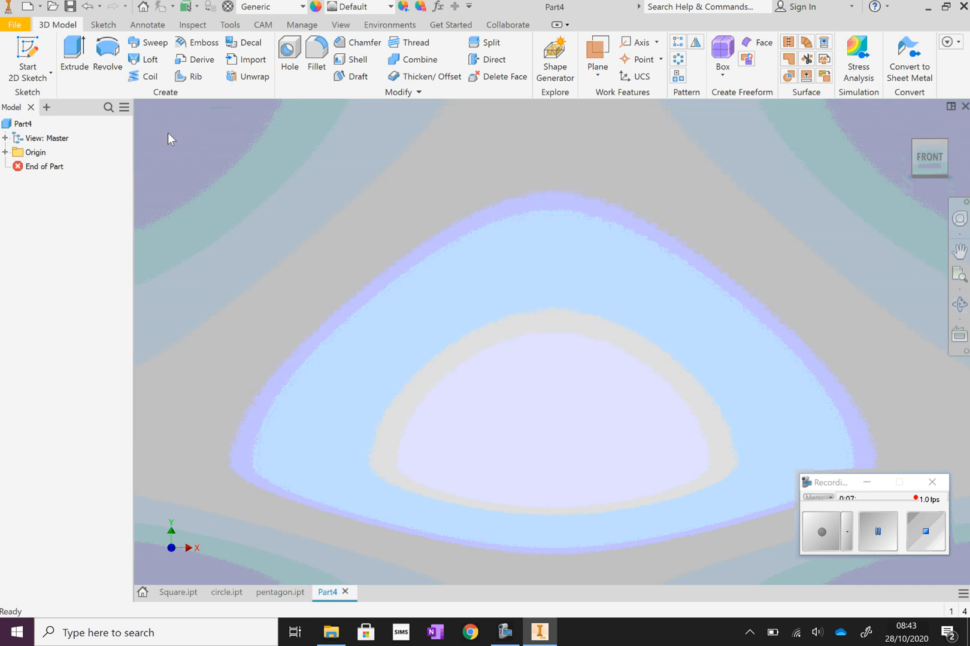
Step: Sketch a 60 by 60 mm two-point rectangle on the horizontal XZ plane, with one corner at the origin
left_click(39, 50)
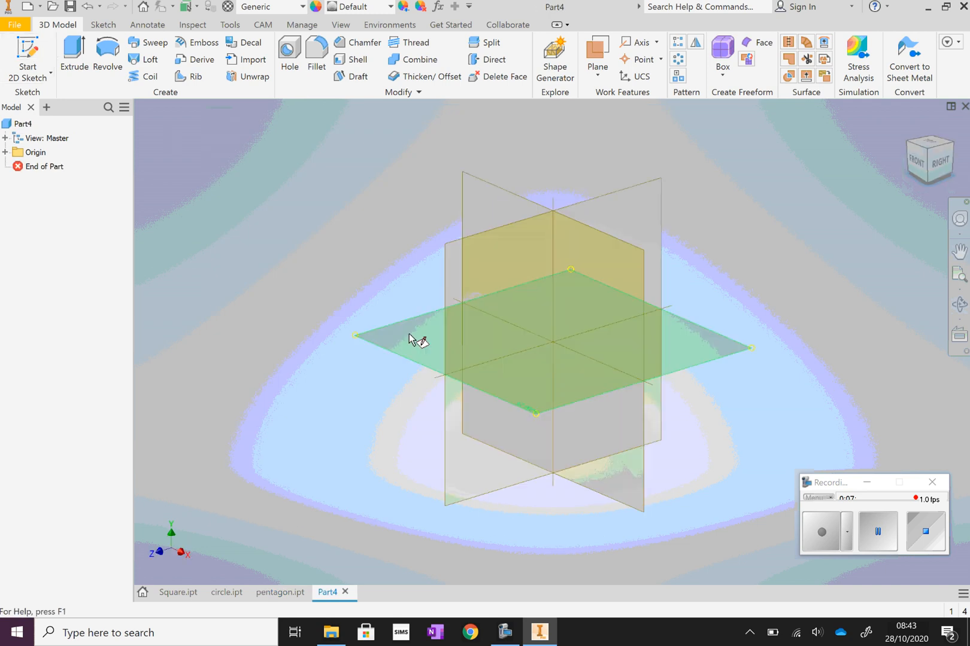
left_click(355, 342)
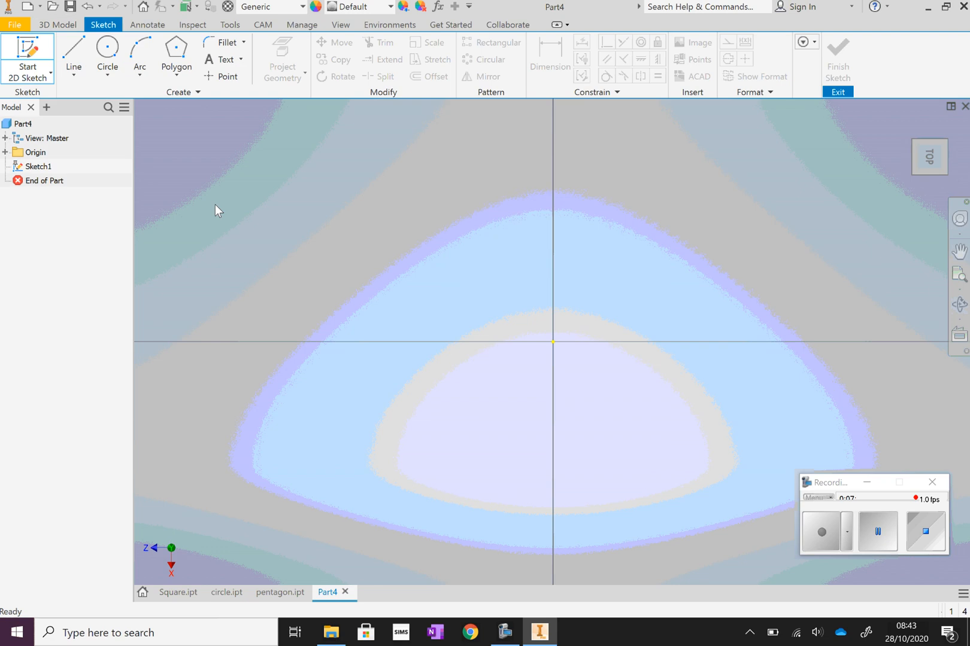
left_click(180, 75)
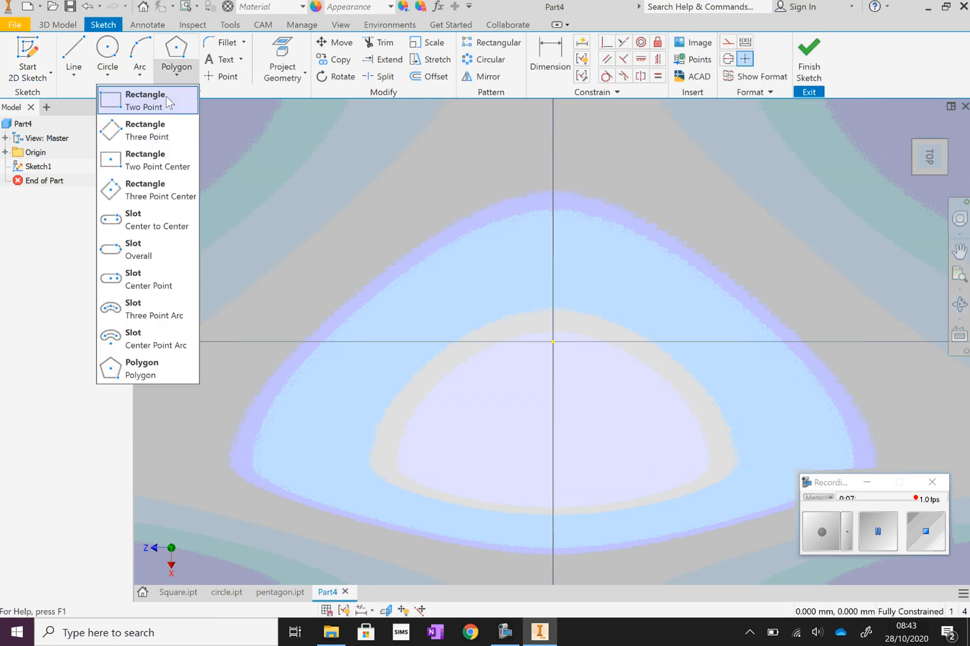
left_click(164, 98)
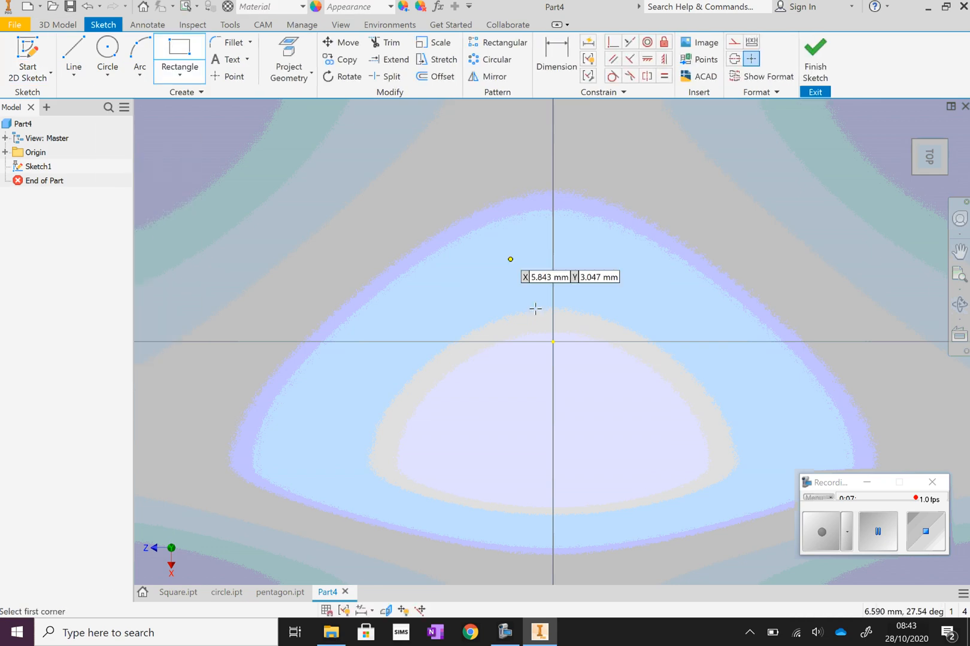
left_click(553, 342)
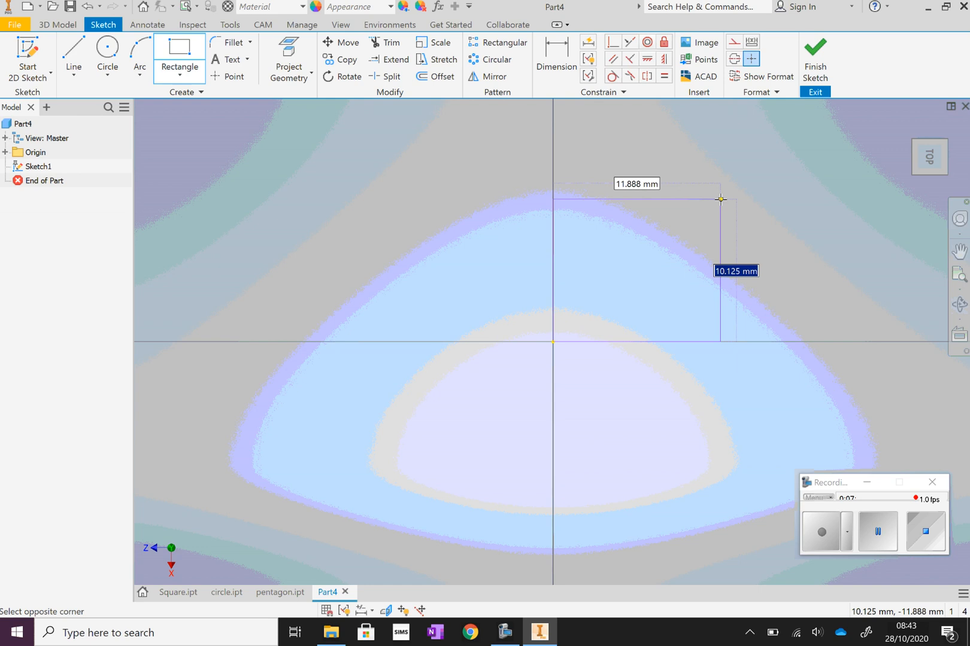
type("0")
key("Tab")
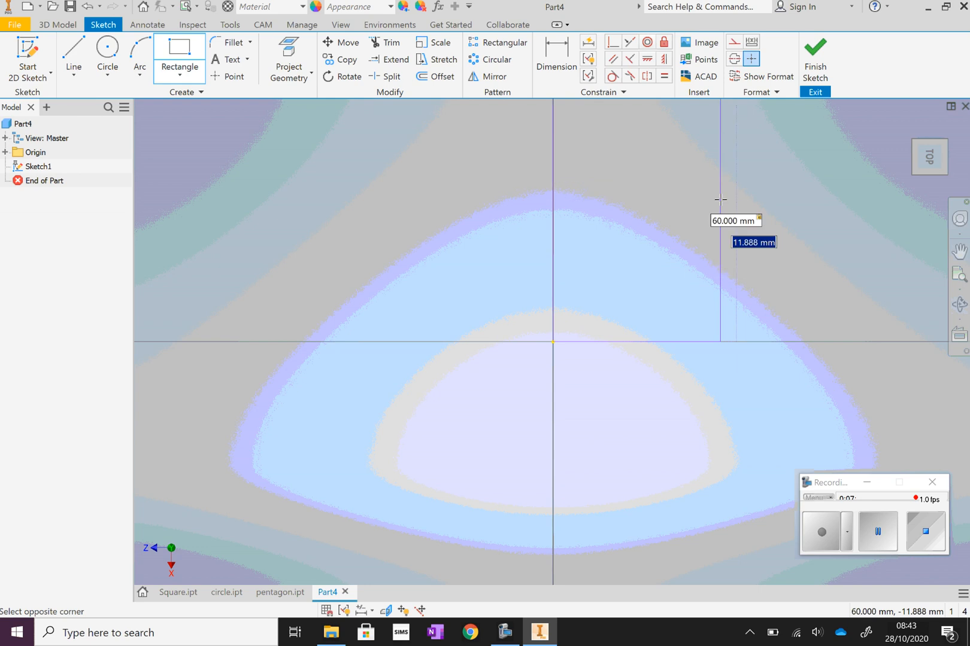
type("0")
key("Tab")
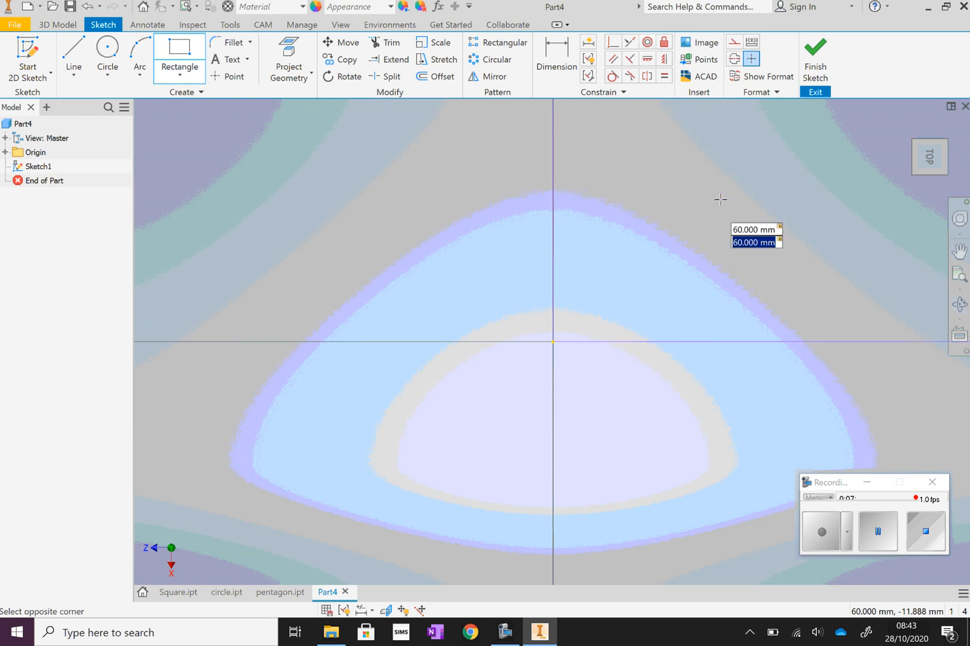
key("Return")
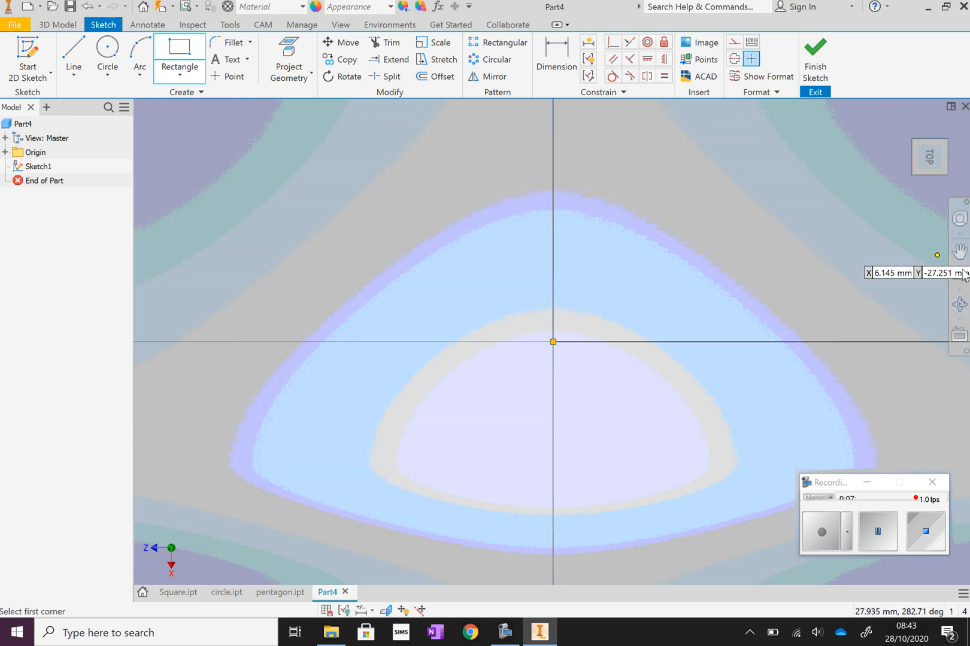
left_click(959, 274)
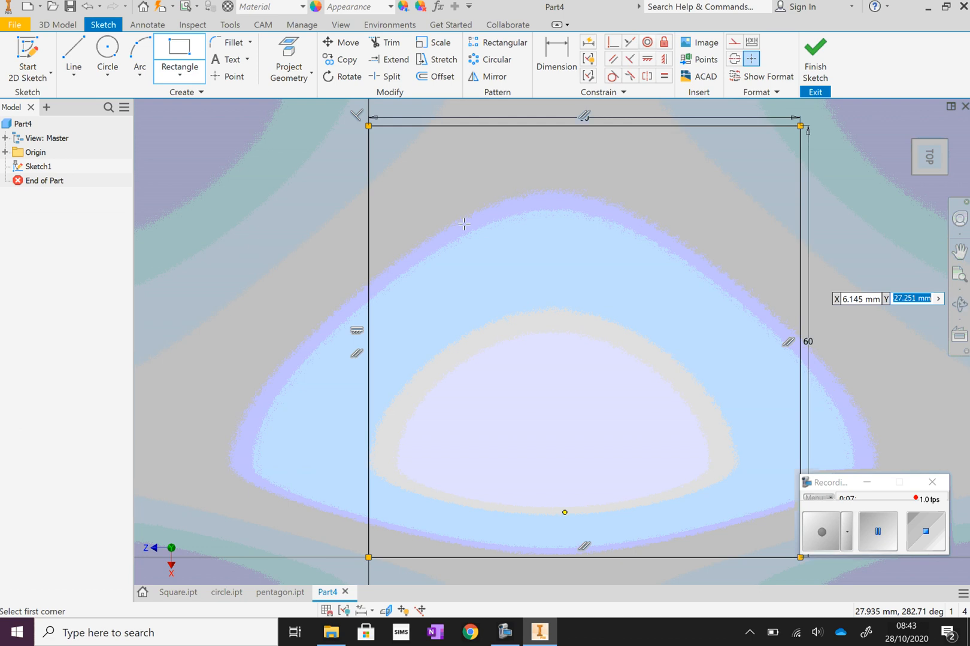
Step: Draw a closed, irregular zigzag outline of straight lines that weaves in and out across all four sides of the square
left_click(76, 54)
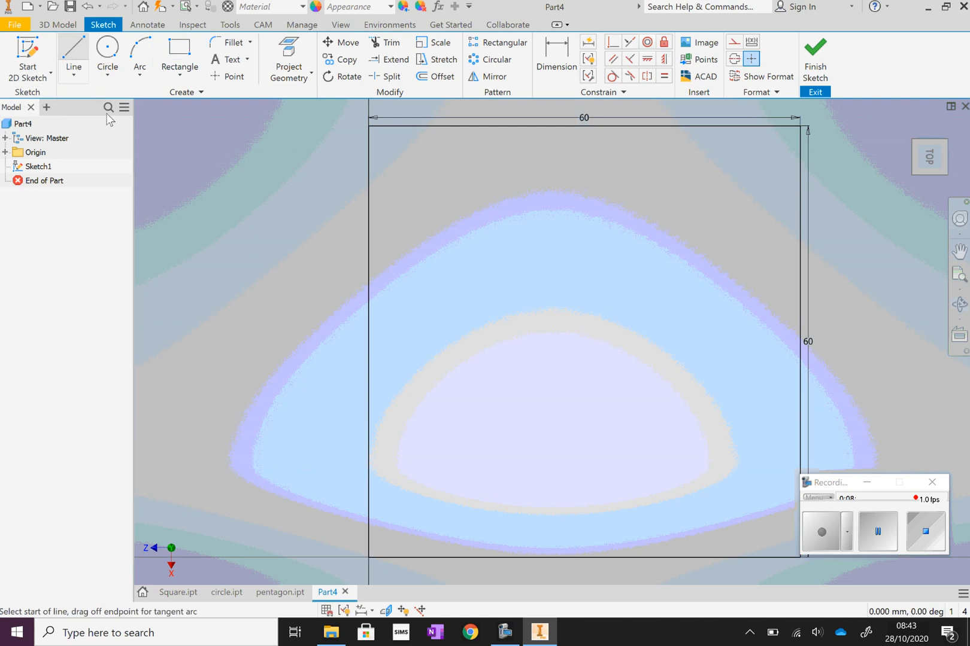
left_click(334, 203)
left_click(488, 182)
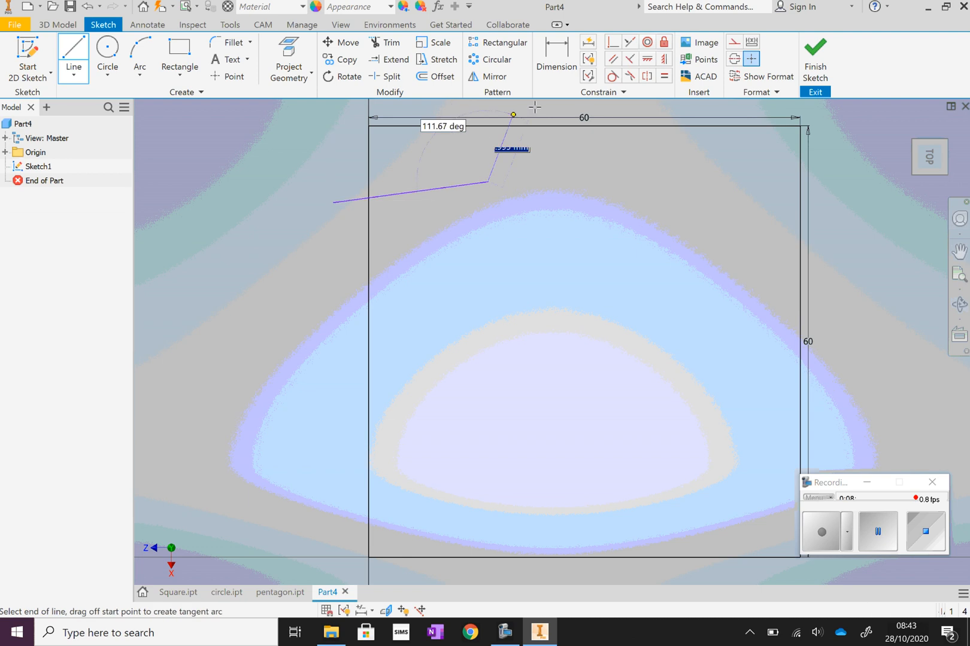
left_click(564, 108)
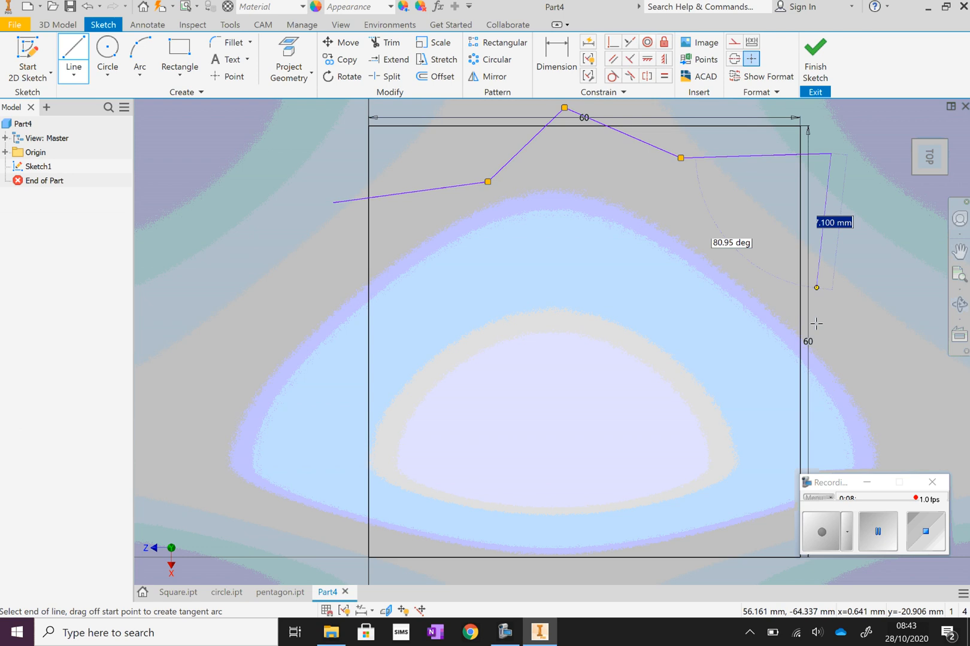
left_click(817, 329)
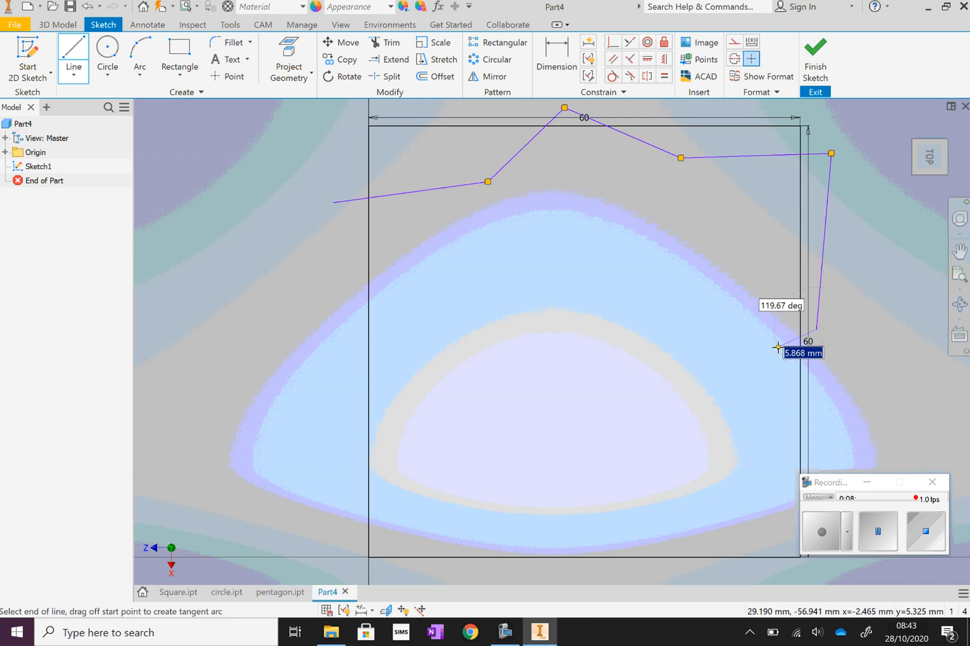
left_click(807, 434)
left_click(776, 479)
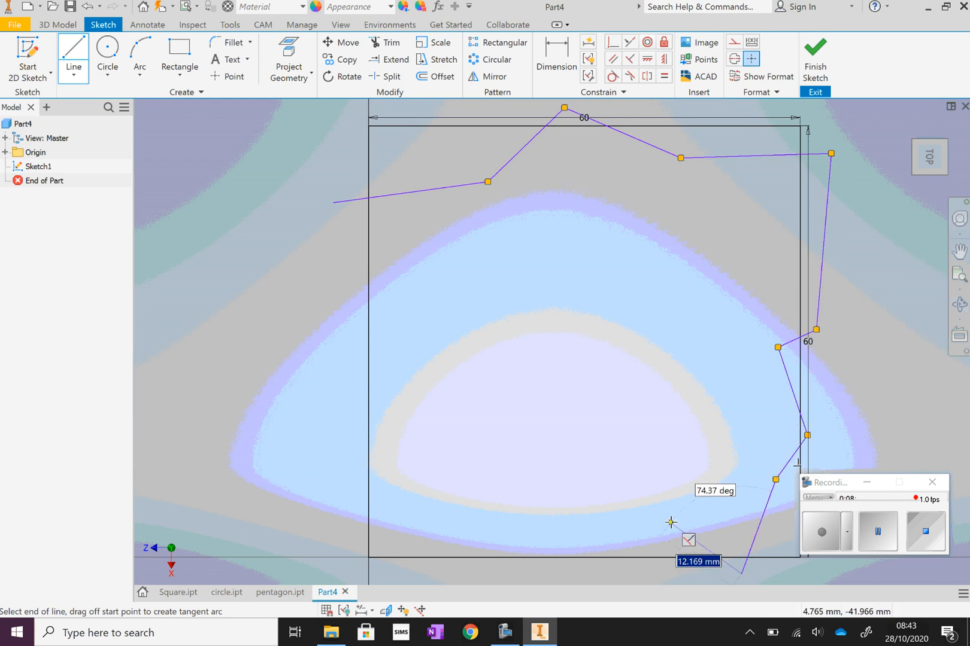
left_click(670, 522)
left_click(507, 579)
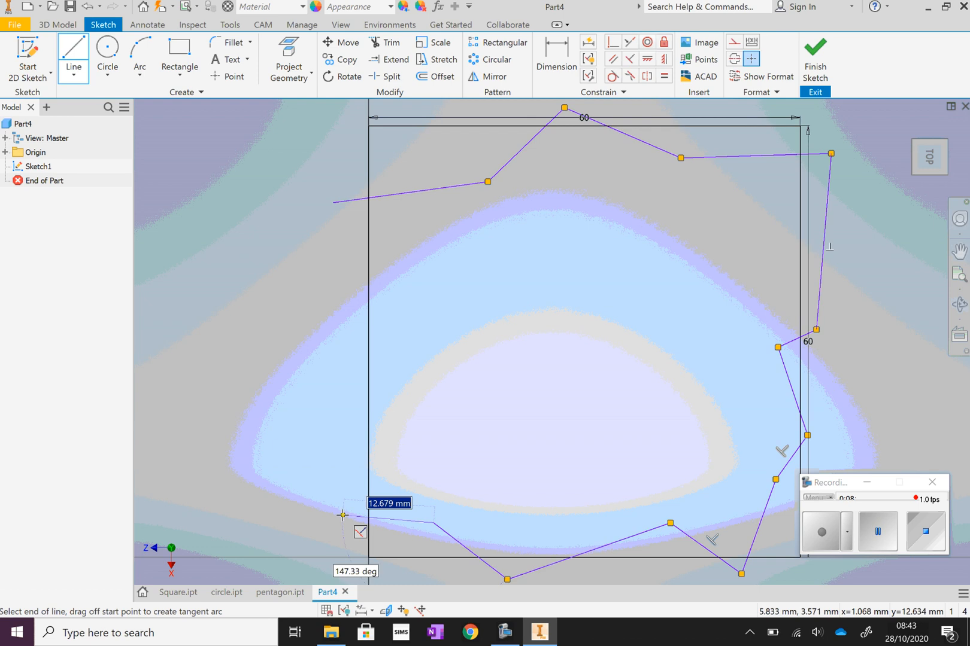
left_click(342, 515)
left_click(422, 385)
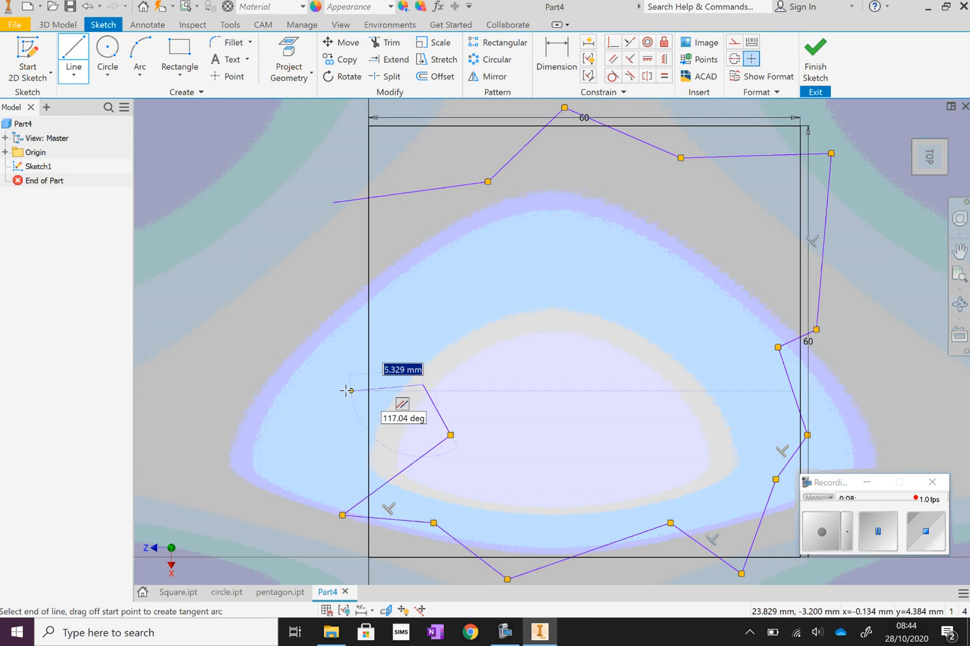
left_click(345, 391)
left_click(345, 319)
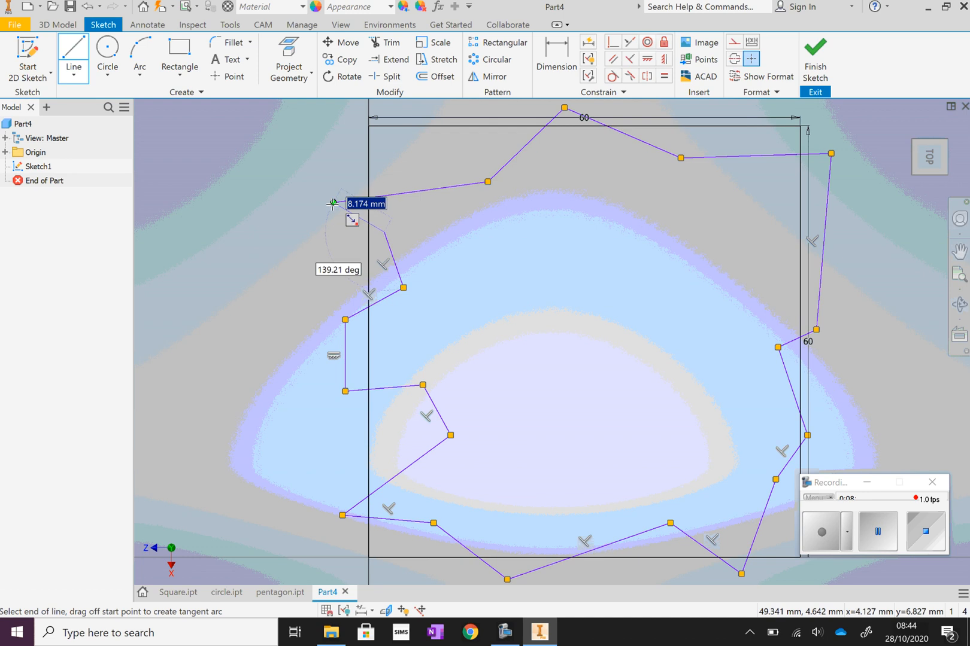
left_click(333, 204)
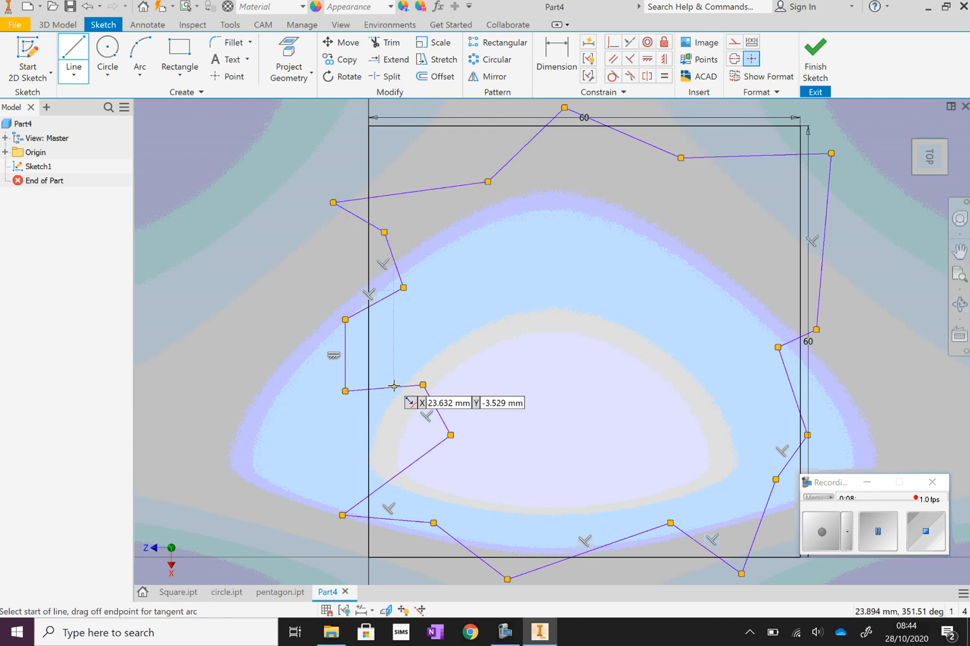
right_click(857, 218)
left_click(899, 218)
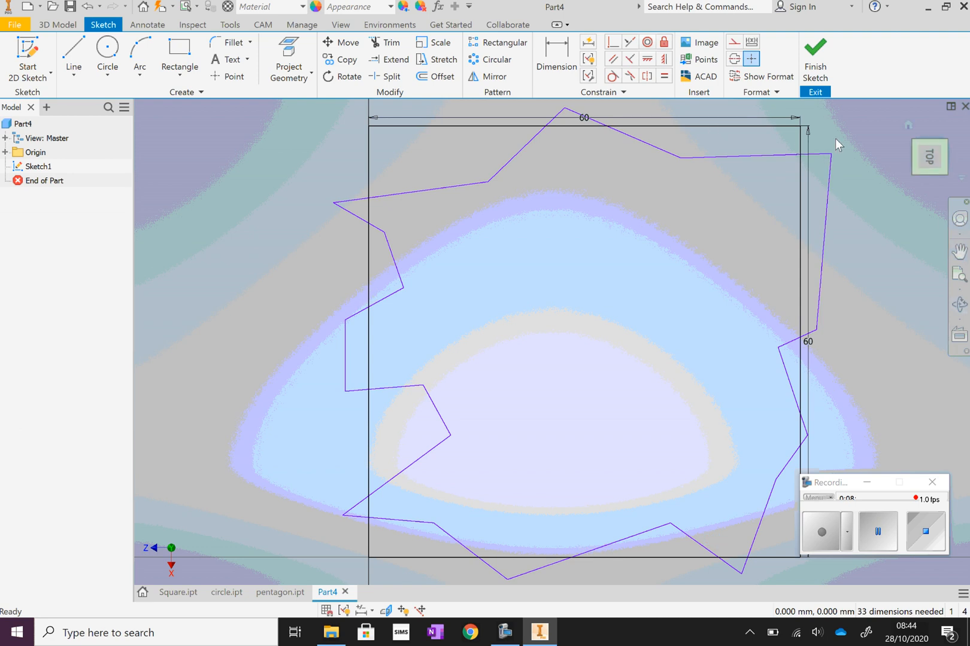
Step: Trim off the parts of the zigzag outline that stick out beyond the square's left side
left_click(388, 43)
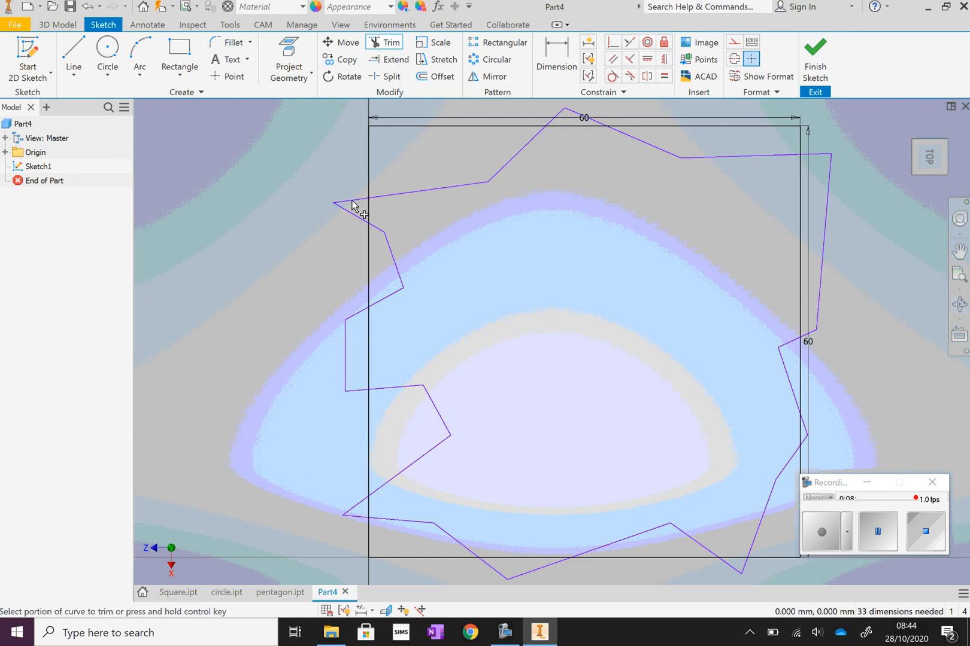
left_click(355, 201)
left_click(350, 215)
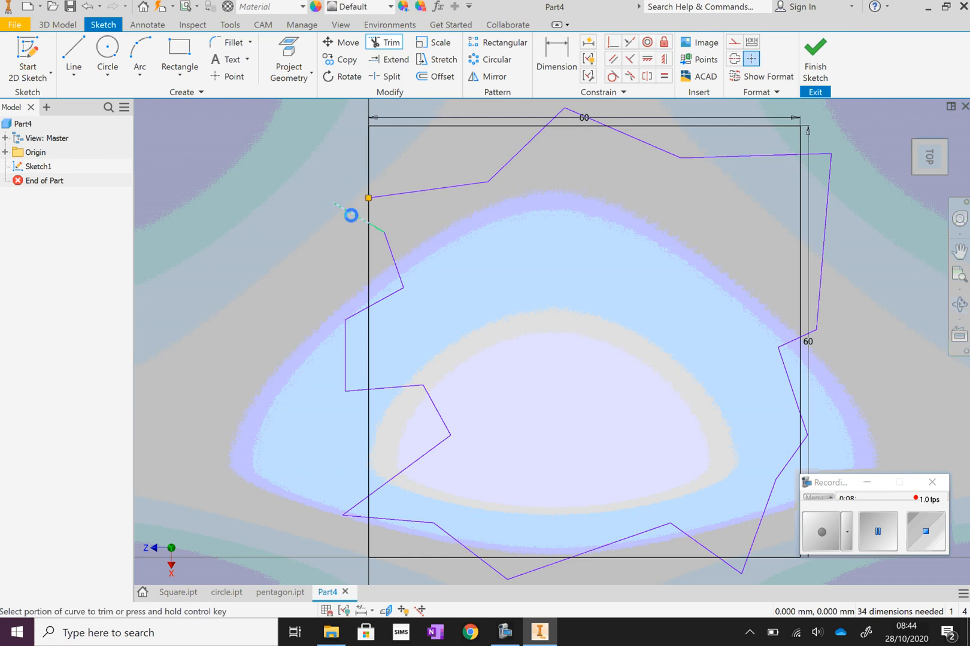
left_click(356, 316)
left_click(348, 348)
left_click(354, 390)
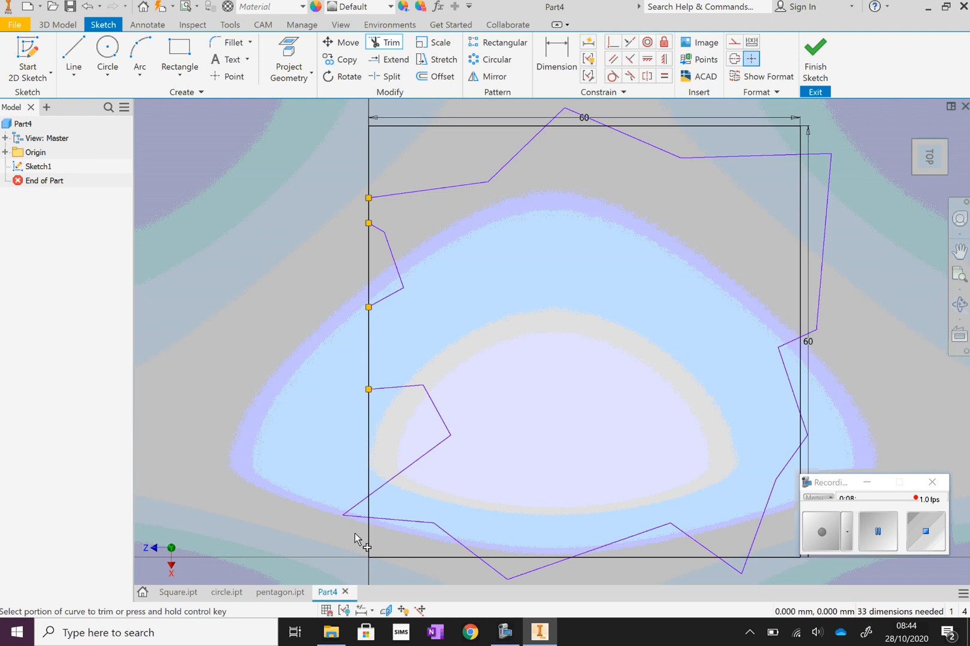
left_click(354, 510)
left_click(355, 517)
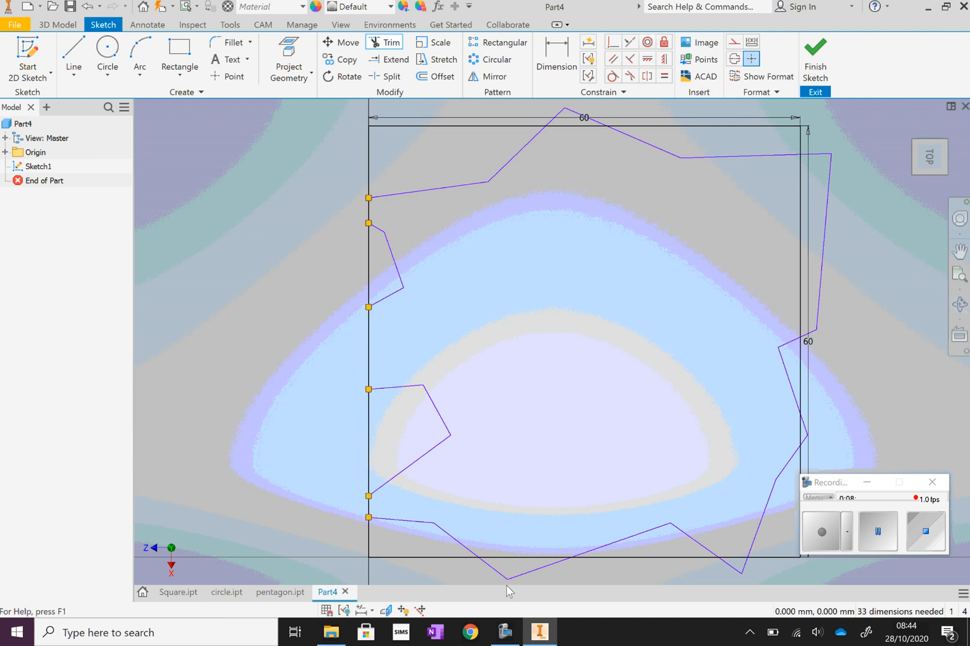
Step: Trim off the parts of the zigzag outline that stick out beyond the square's bottom, right and top sides
left_click(505, 577)
left_click(525, 570)
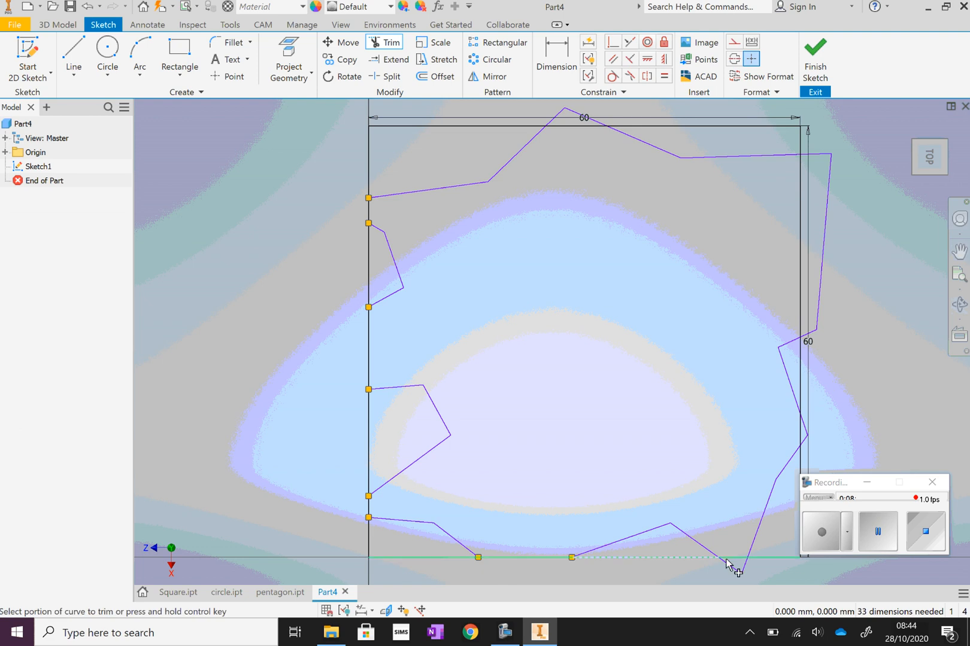
left_click(730, 565)
left_click(746, 567)
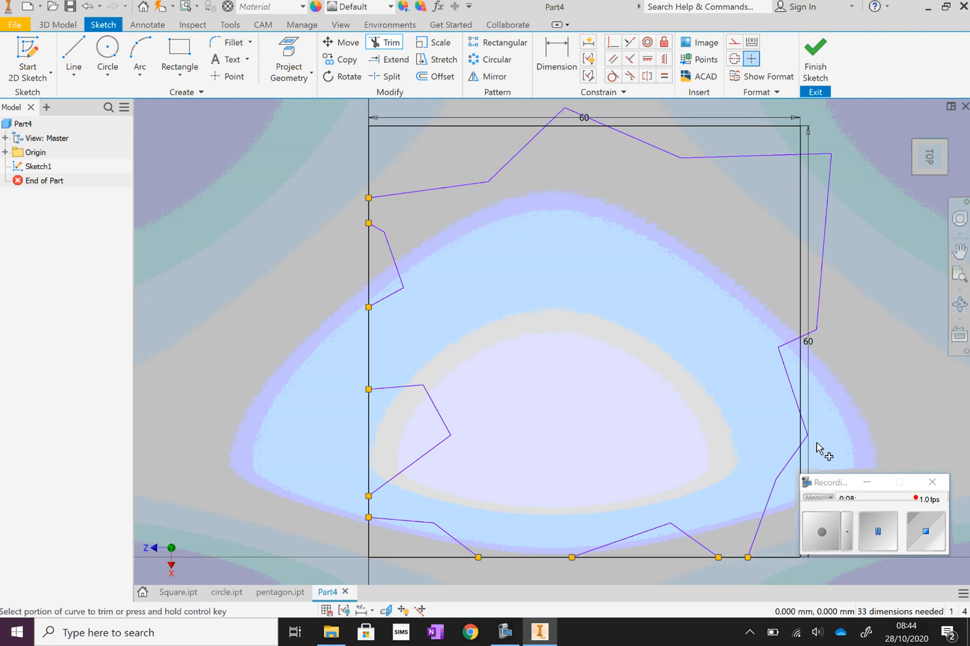
left_click(804, 440)
left_click(804, 426)
left_click(812, 337)
left_click(819, 315)
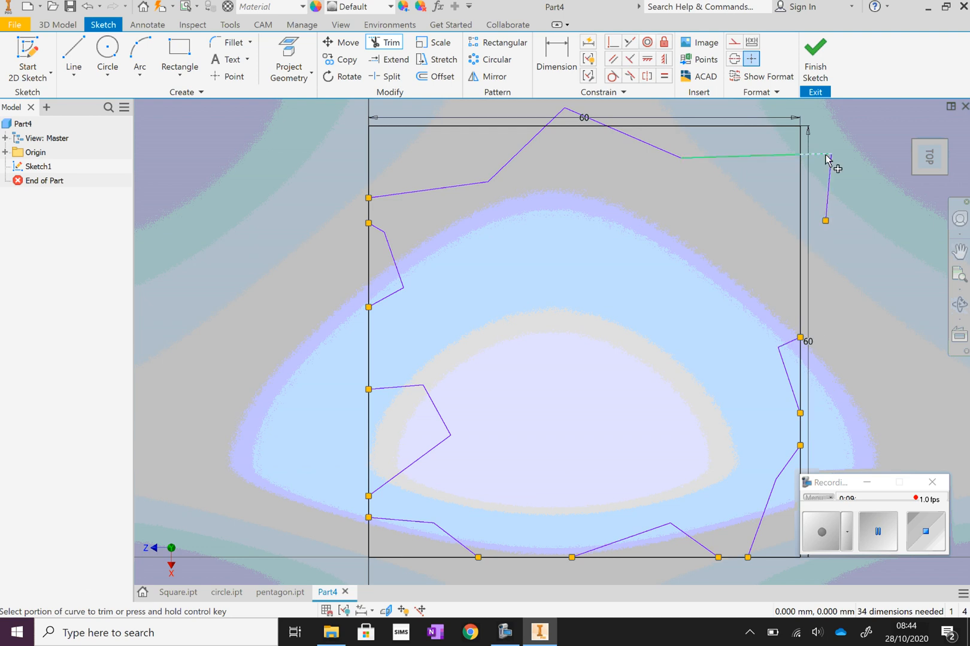
left_click(827, 159)
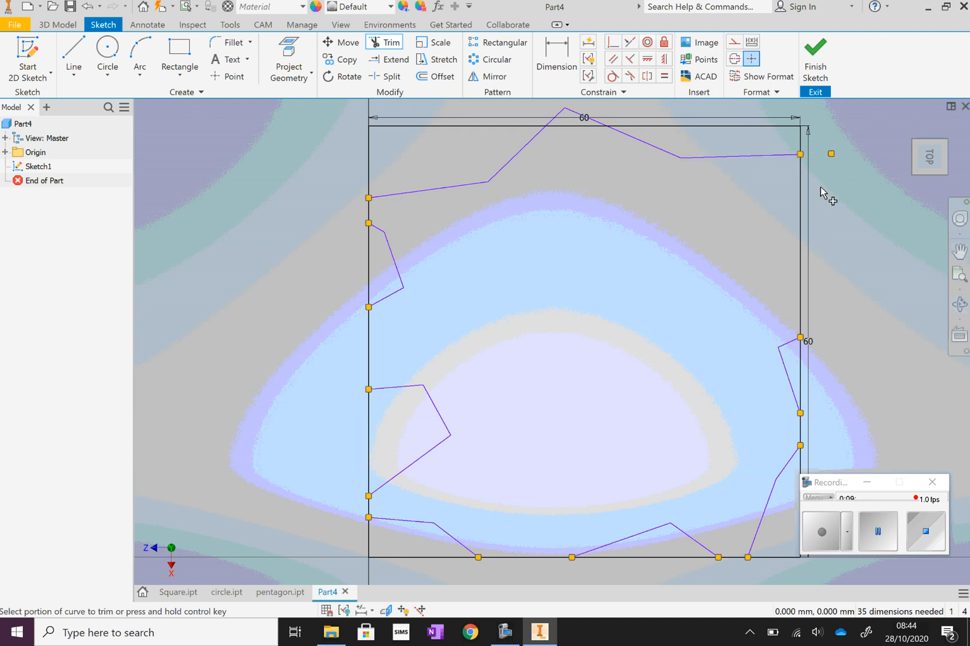
left_click(581, 115)
left_click(557, 118)
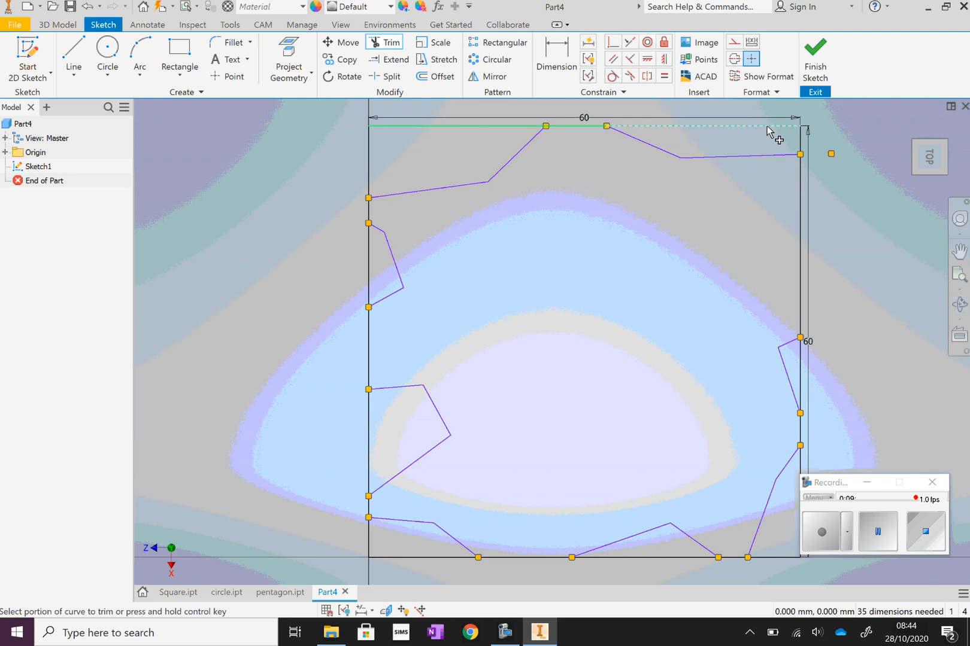
Step: Try to trim the square's edges at its upper-right corner outside the zigzag outline, and undo the trimming
left_click(716, 127)
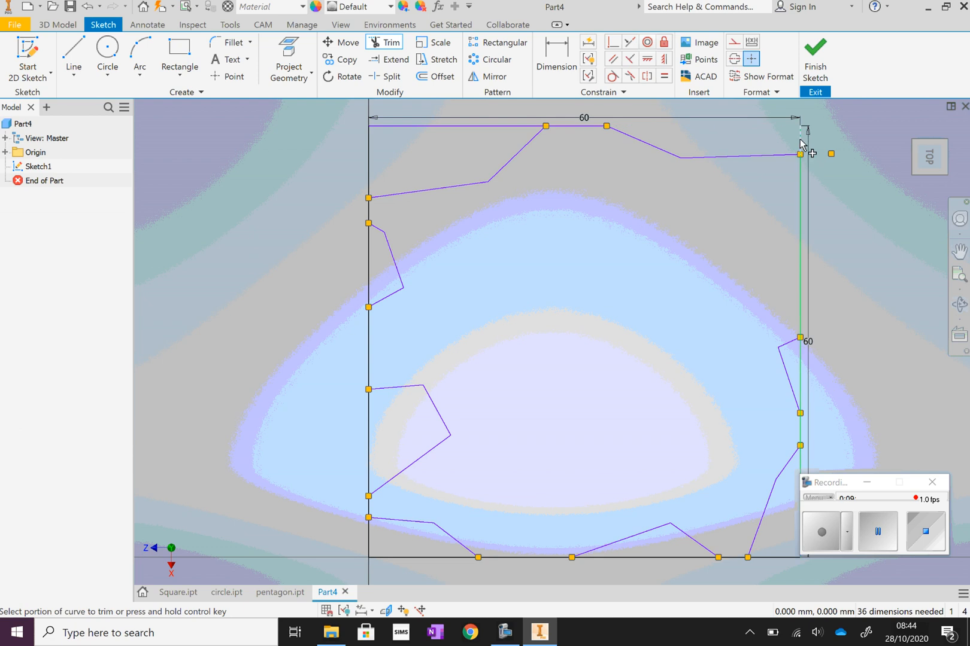
key("ctrl+z")
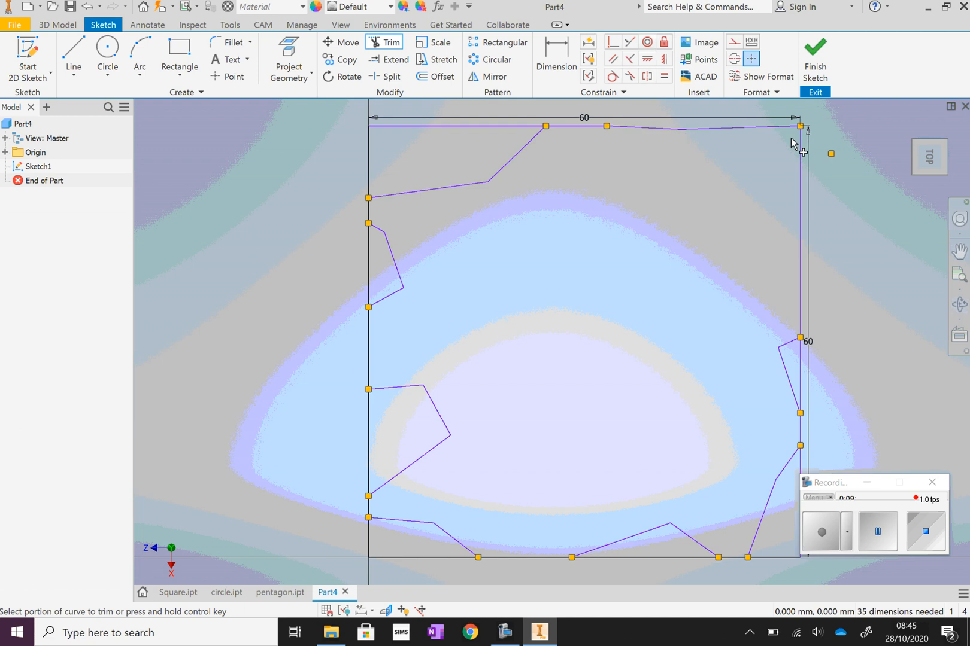
key("ctrl")
key("ctrl+z")
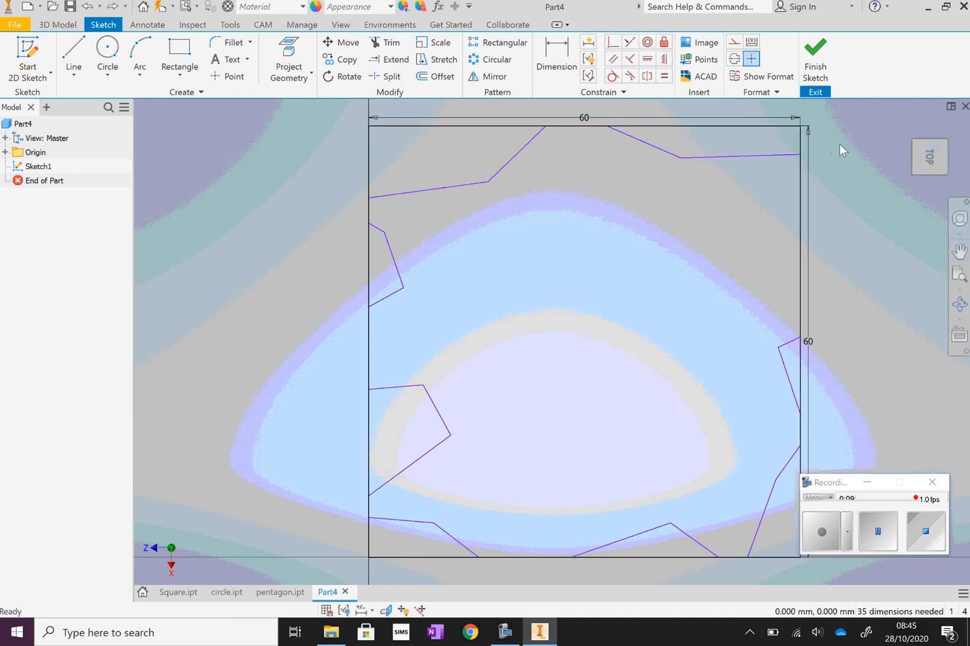
right_click(839, 143)
left_click(839, 109)
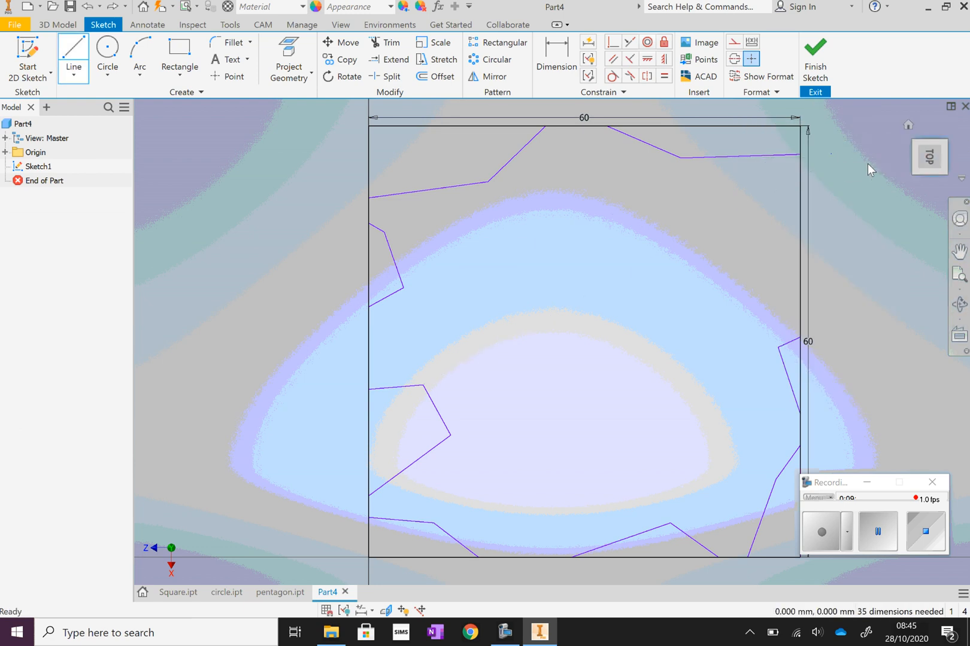
key("Escape")
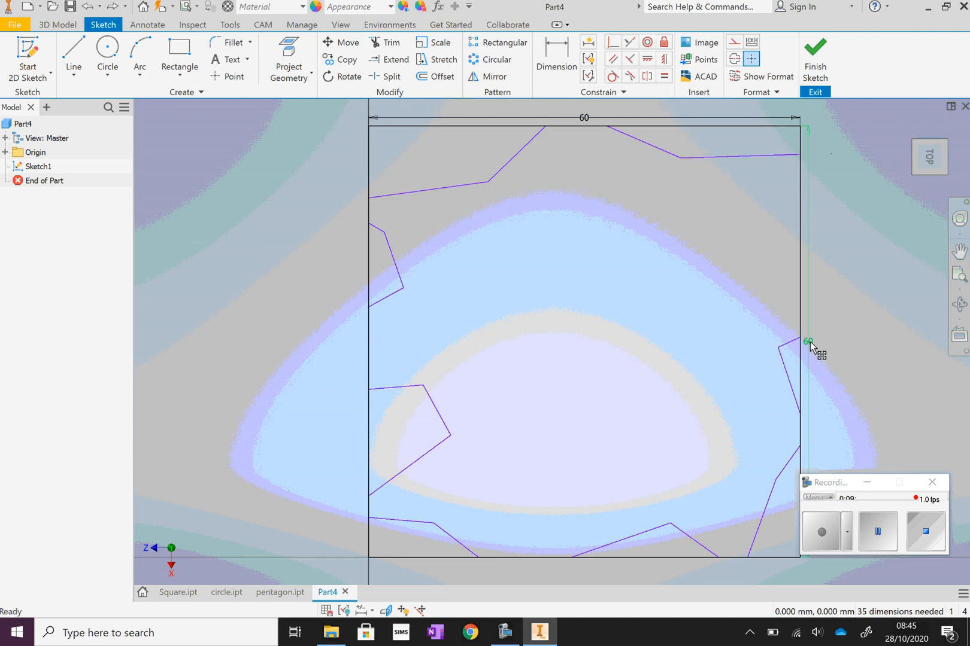
Step: Delete the two 60 mm dimensions from the square
left_click(809, 342)
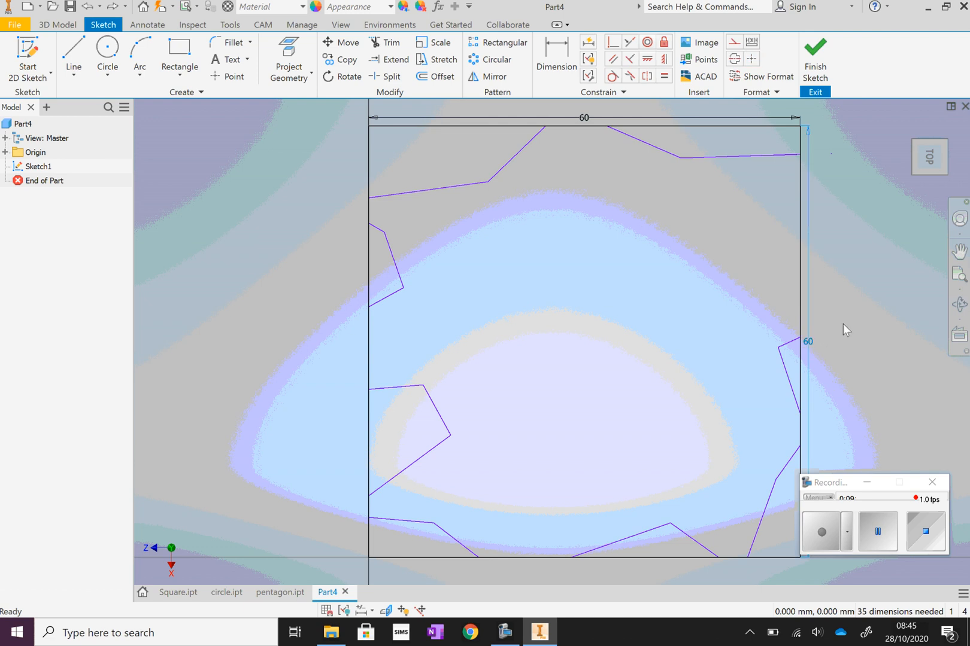
key("Delete")
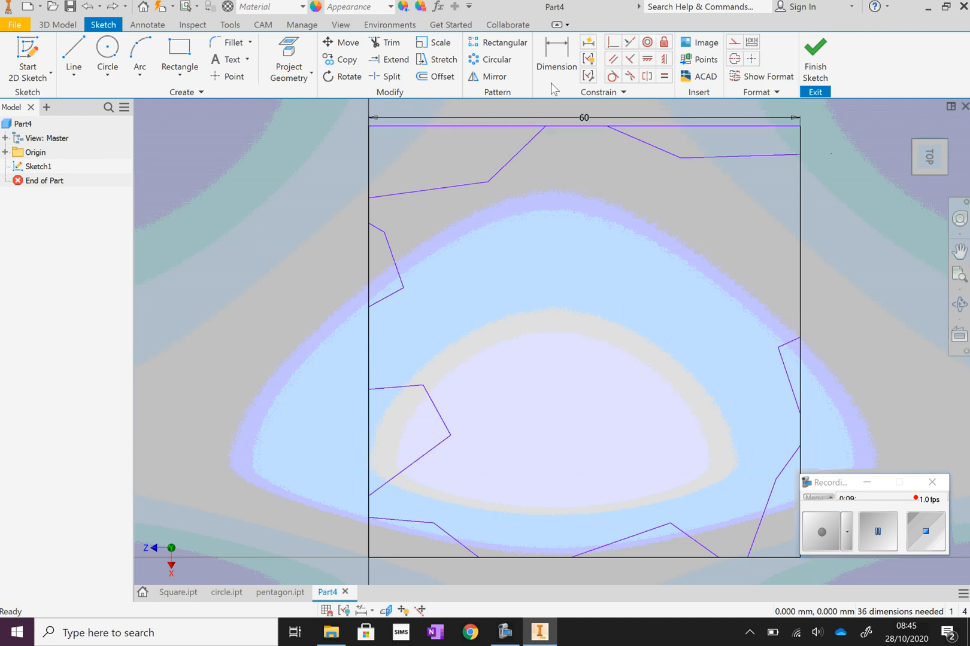
left_click(637, 129)
key("Delete")
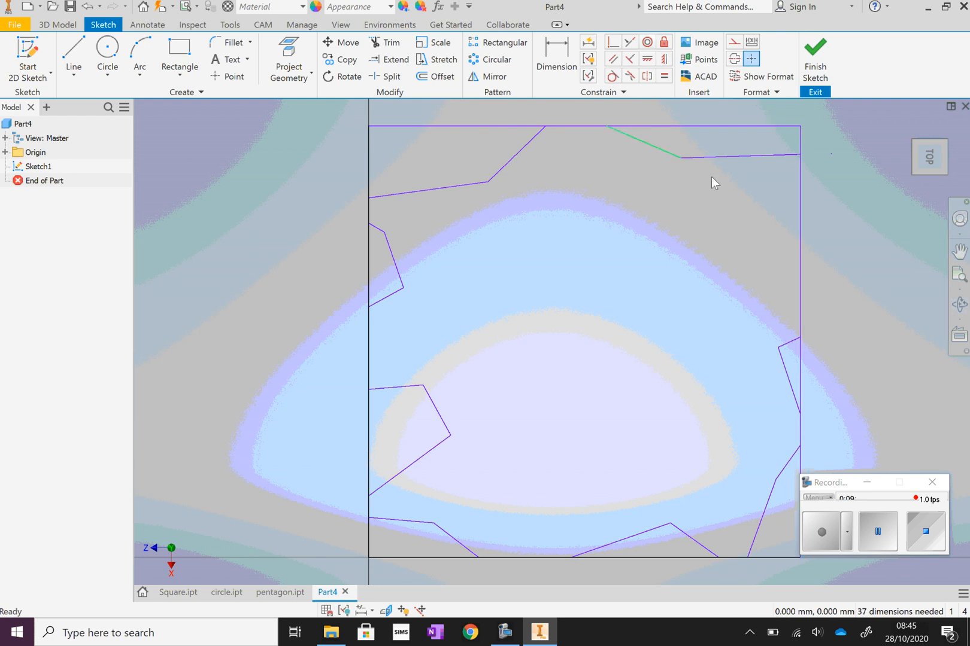
Step: Trim away the square's edge segments outside the zigzag outline along its right side, including the upper-right and lower-right corners
left_click(395, 44)
left_click(737, 126)
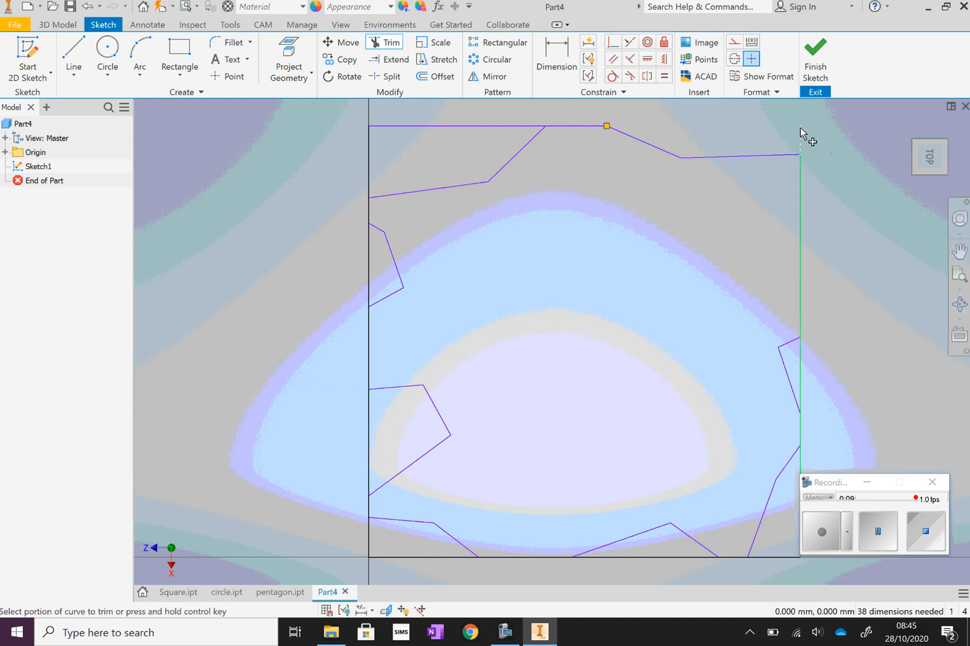
left_click(801, 130)
left_click(799, 359)
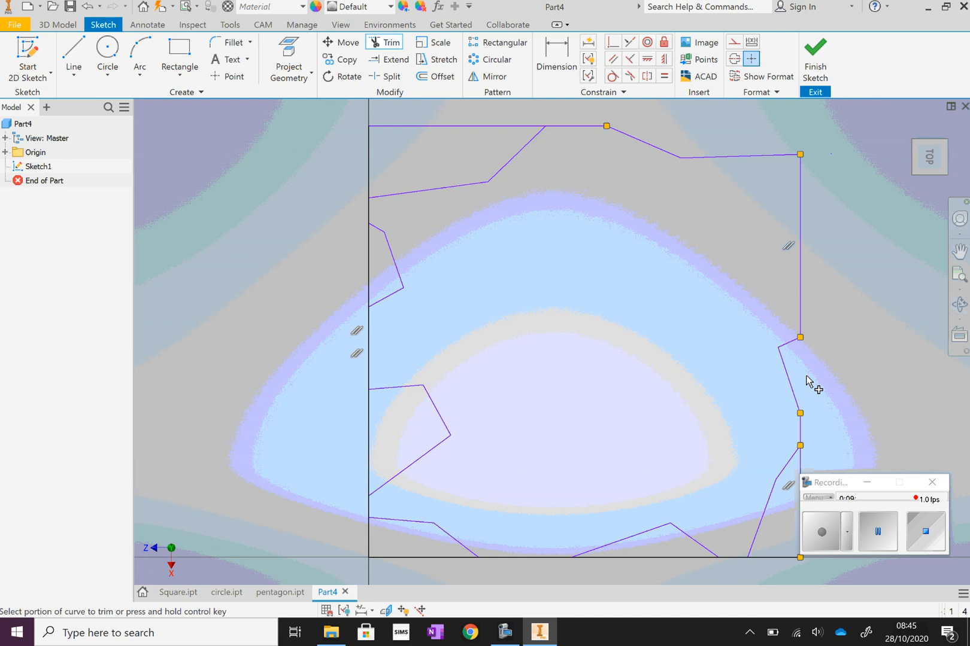
left_click(796, 514)
left_click(775, 558)
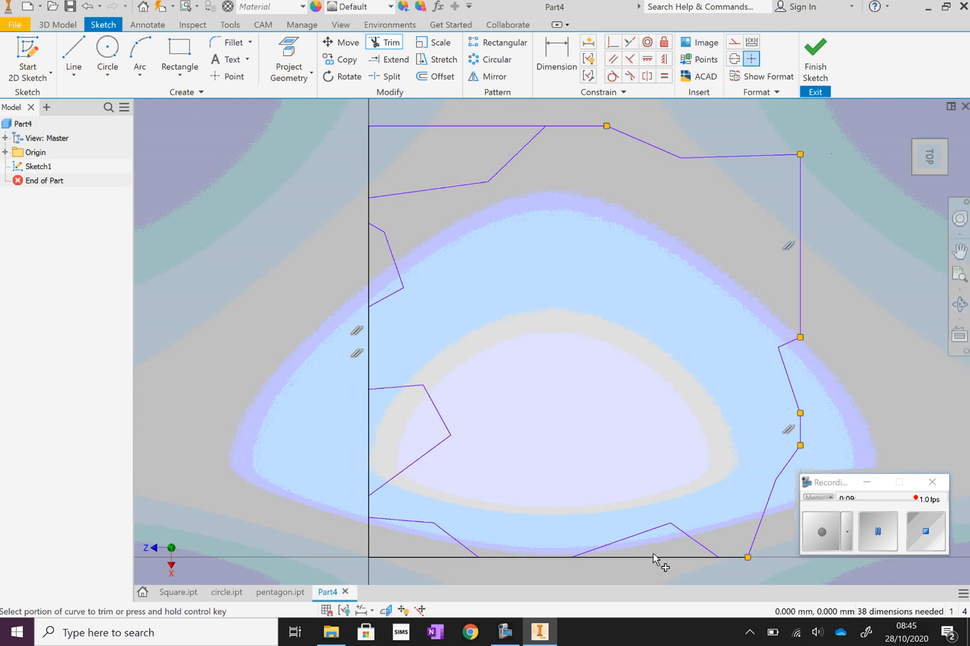
Step: Trim away the remaining square segments outside the zigzag outline on the bottom, left and top sides, and finish the sketch
left_click(653, 557)
left_click(397, 557)
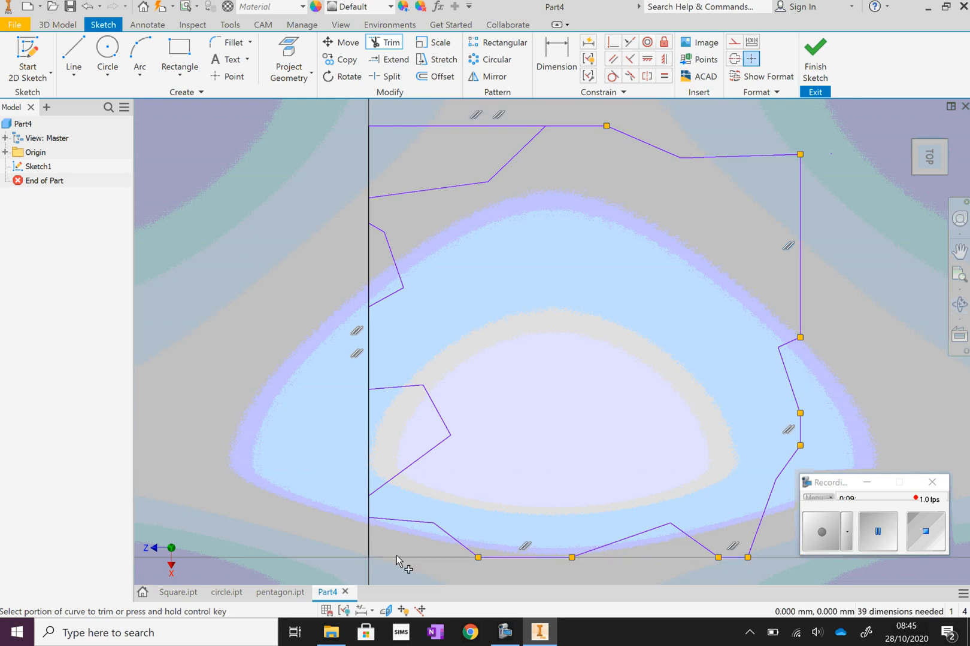
left_click(368, 537)
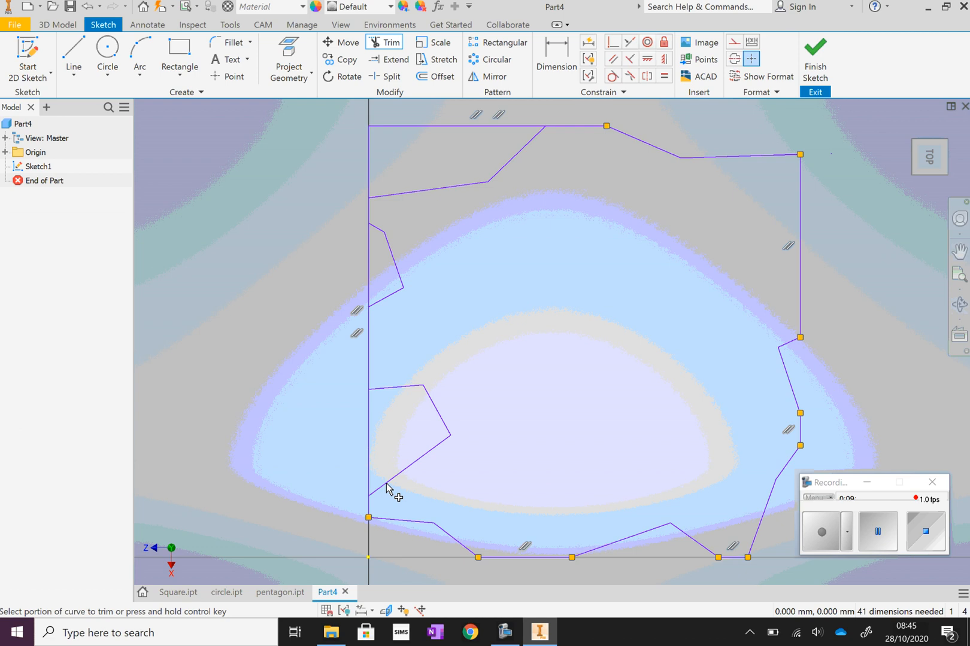
left_click(368, 254)
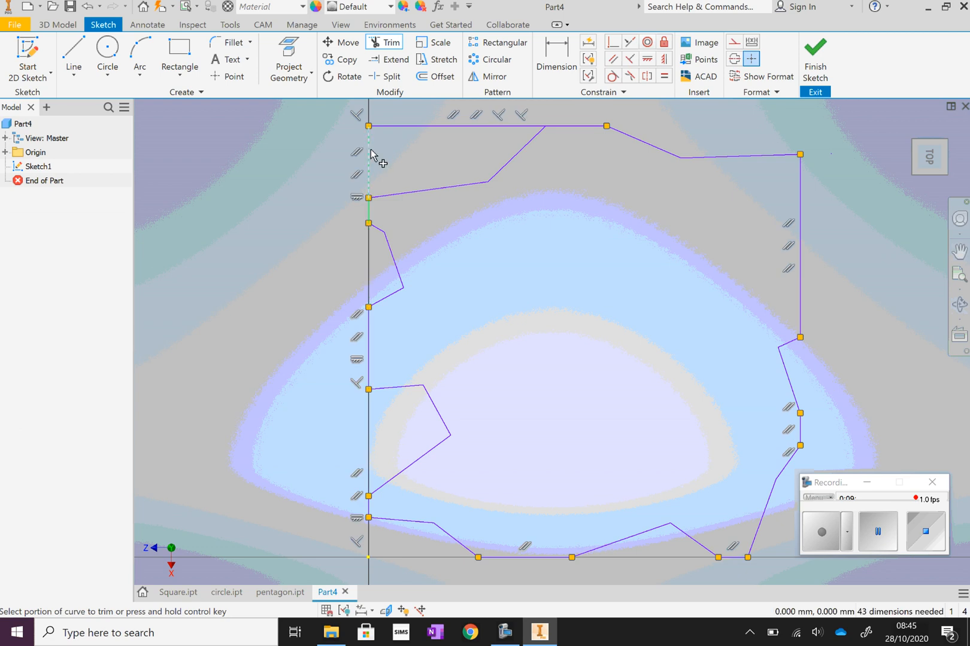
left_click(371, 150)
left_click(516, 129)
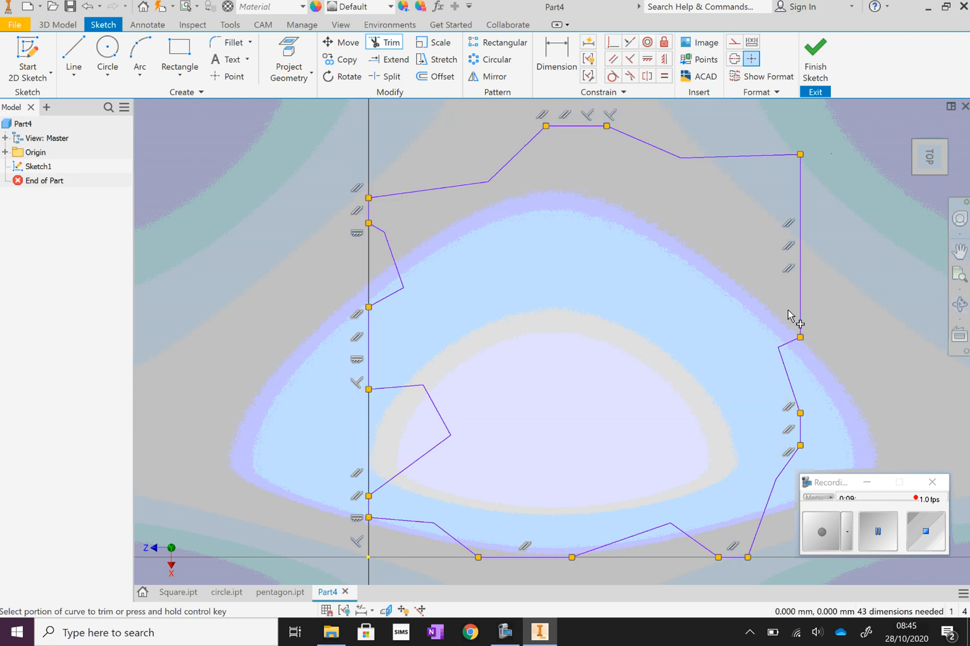
left_click(815, 66)
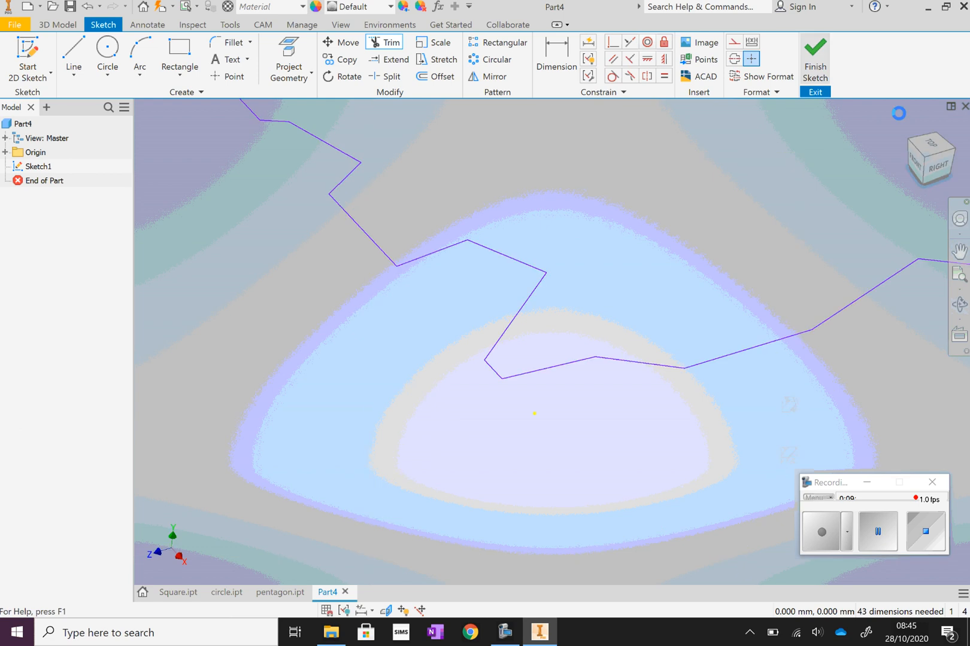
Step: Extrude the irregular zigzag profile 150 mm upward
left_click(84, 57)
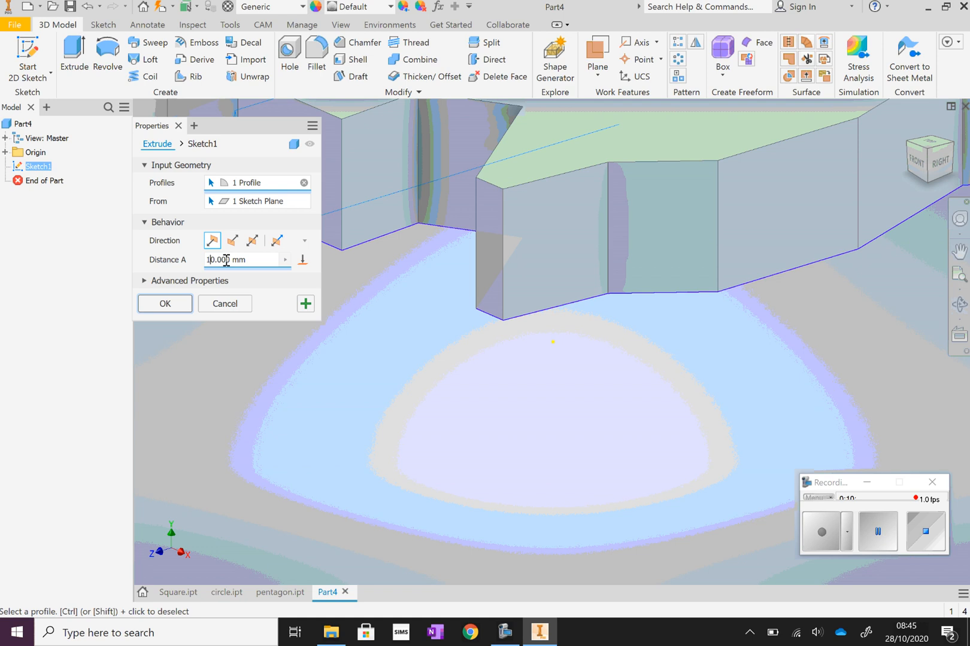
type("5")
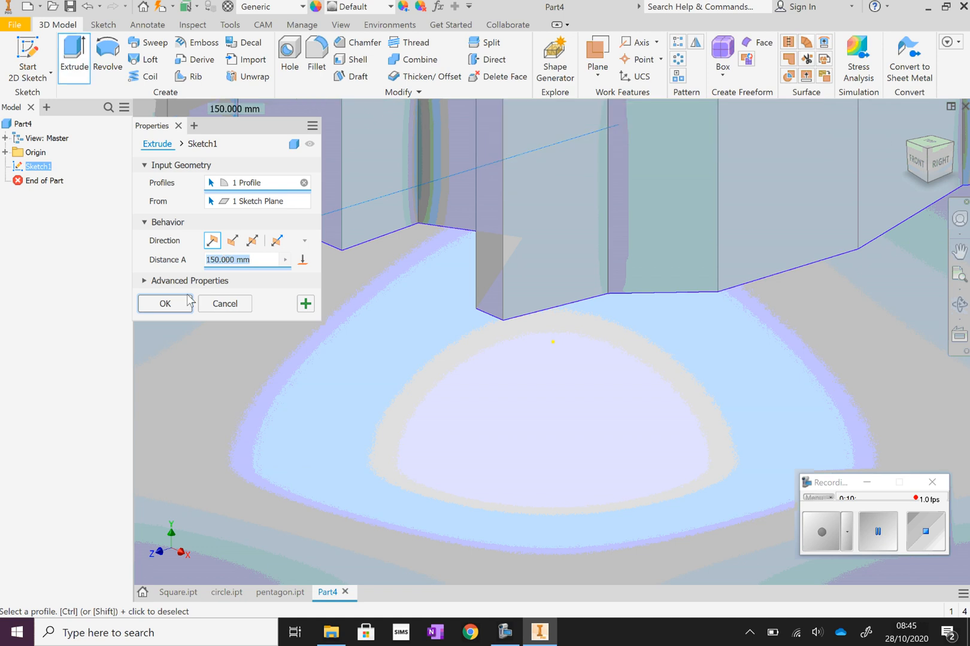
left_click(165, 303)
left_click(955, 278)
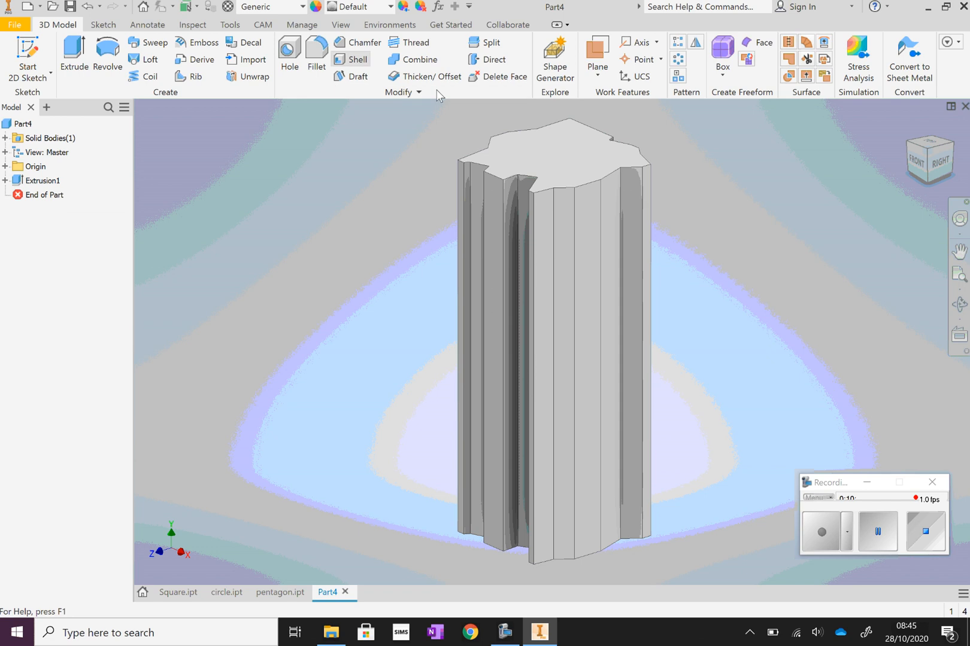
Step: Shell the extruded zigzag body with a 3 mm wall thickness, removing its top face
left_click(305, 221)
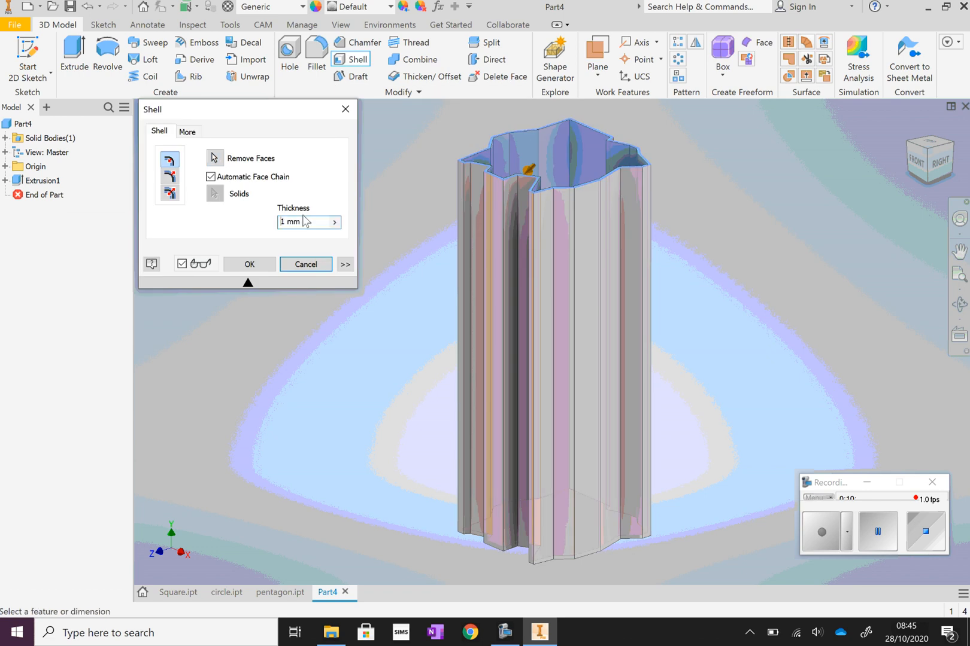
key("BackSpace")
type("3")
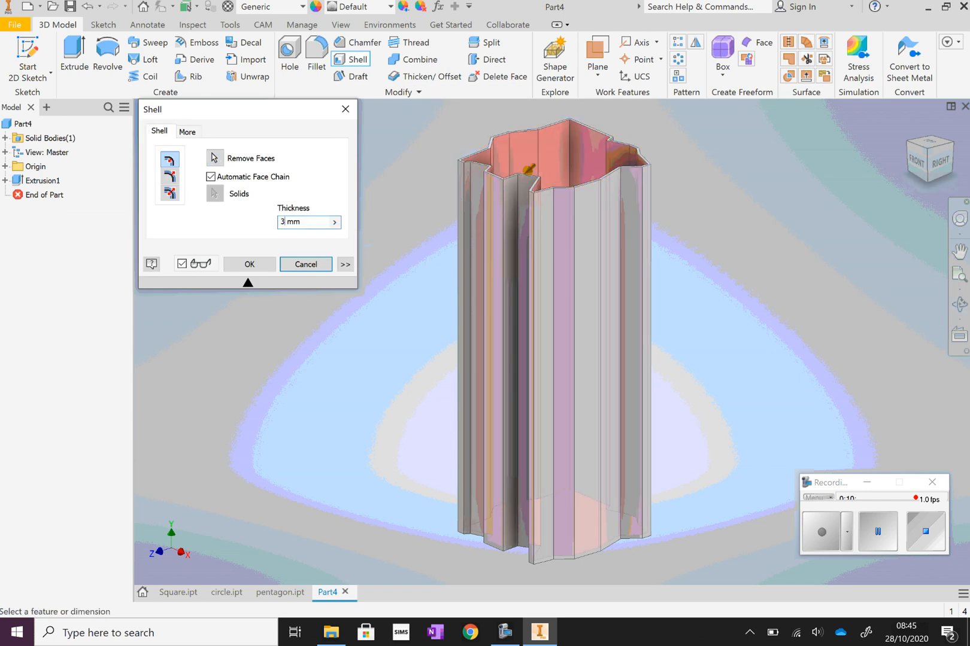
key("Return")
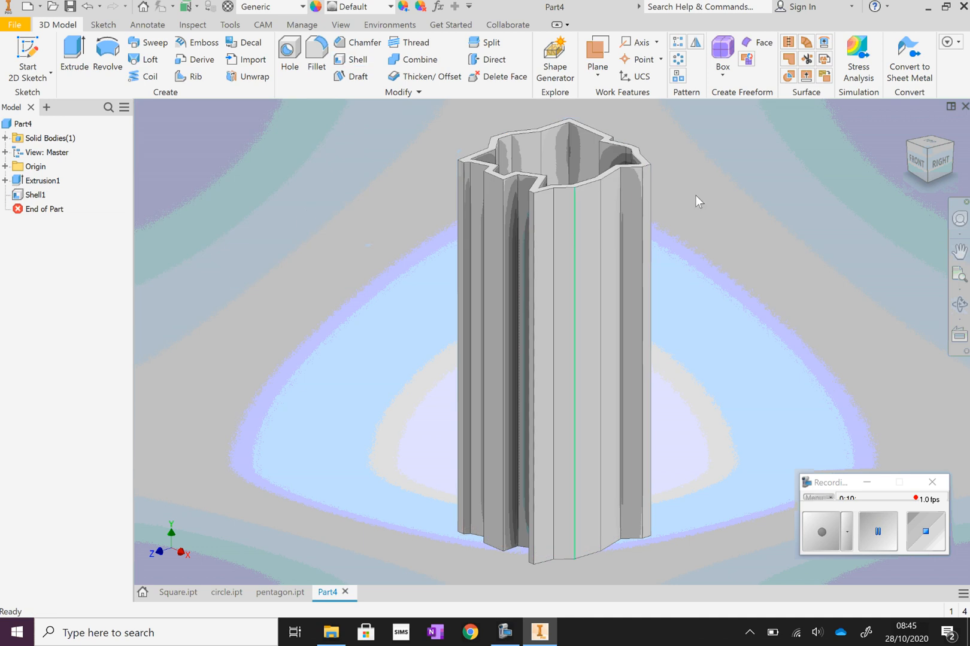
Step: Save the zigzag vase part as "random" in the Extruded Vases folder
left_click(960, 305)
mouse_move(575, 268)
left_mouse_down()
mouse_move(595, 288)
mouse_move(586, 281)
left_mouse_up()
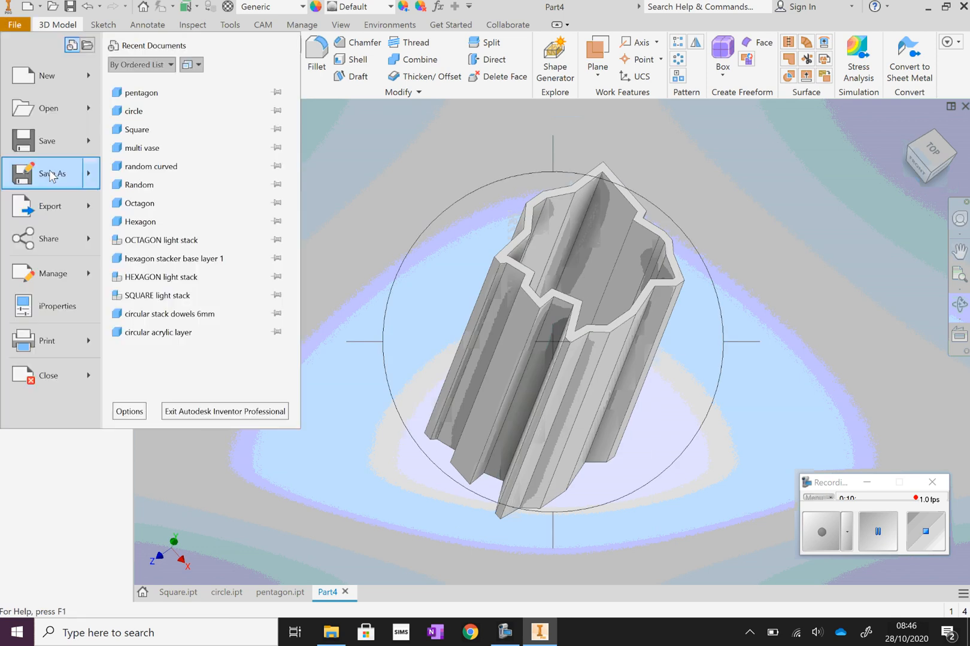
left_click(51, 174)
type("r")
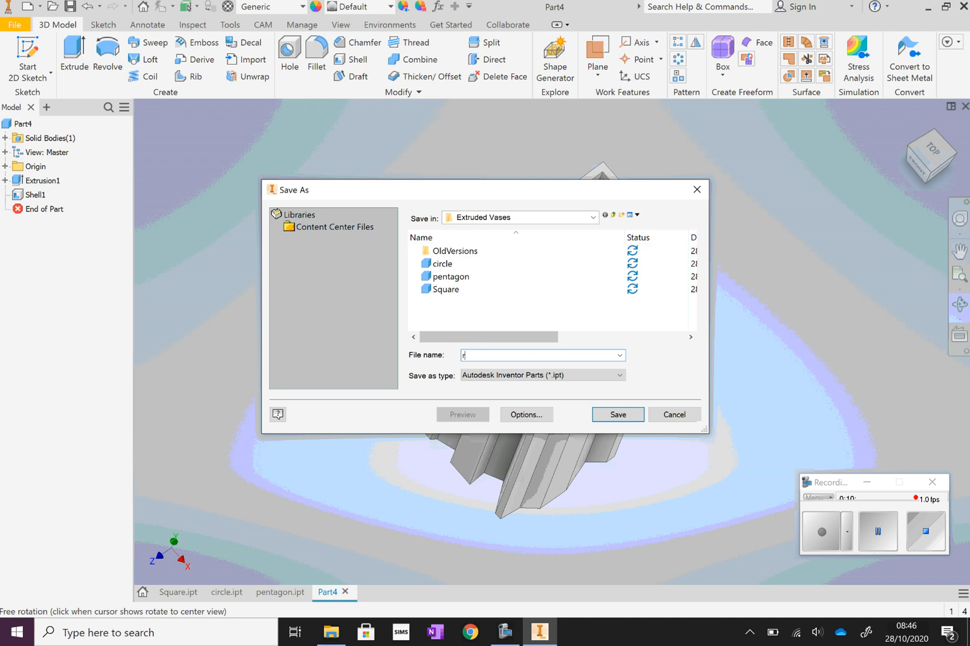
type("andom")
key("Return")
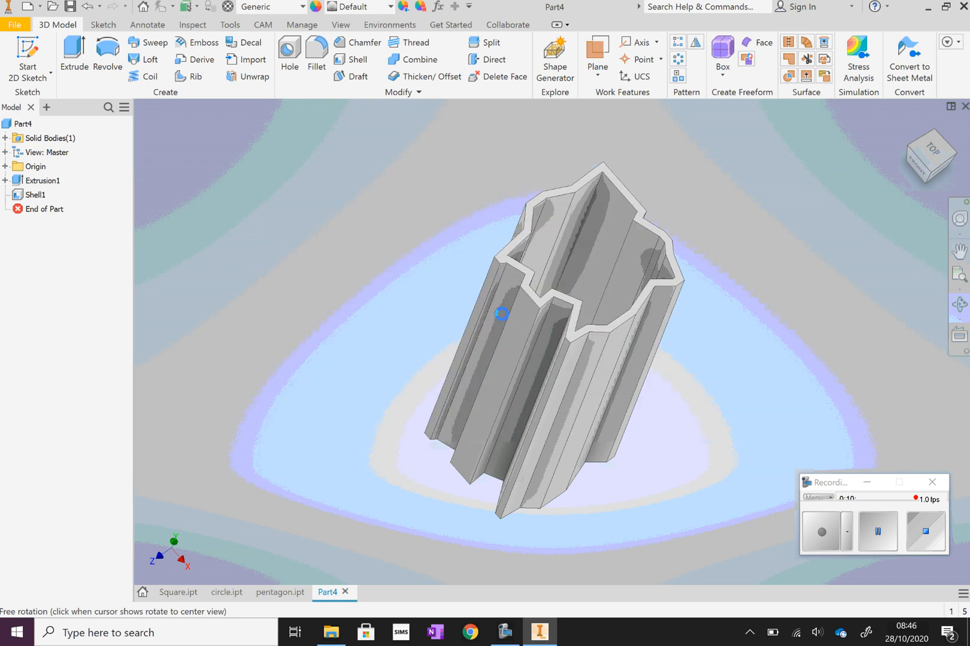
key("F6")
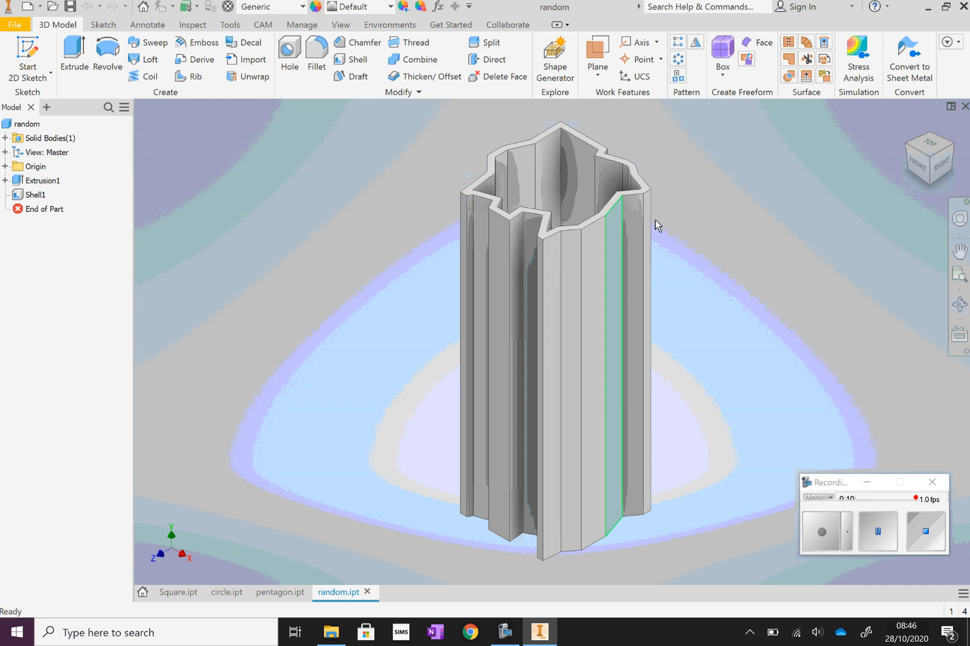
Step: Create a new part from the Standard.ipt template and start a sketch on the horizontal XZ plane
left_click(16, 25)
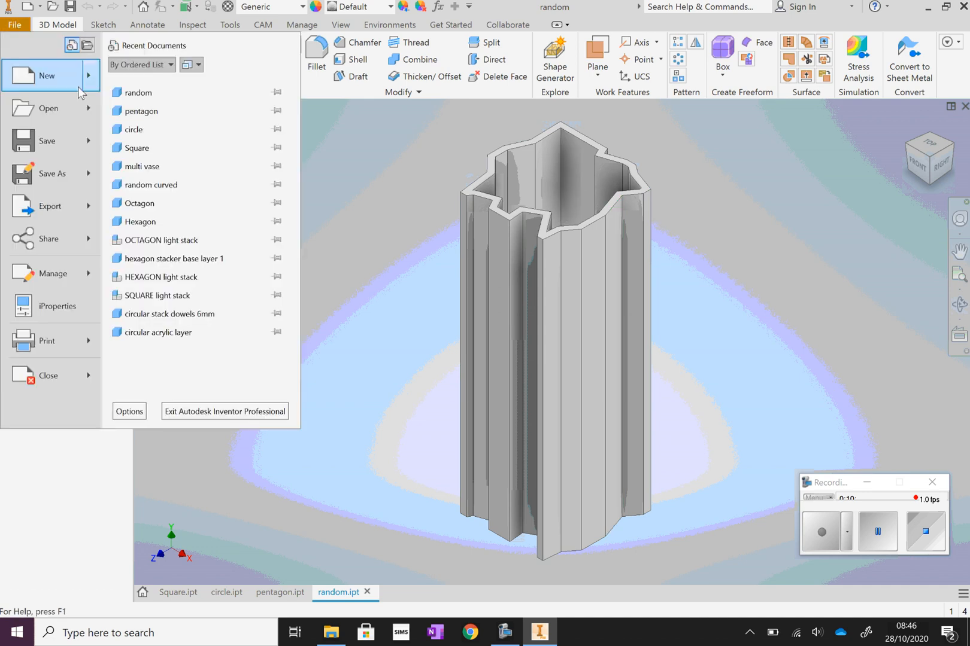
mouse_move(79, 90)
left_click(144, 87)
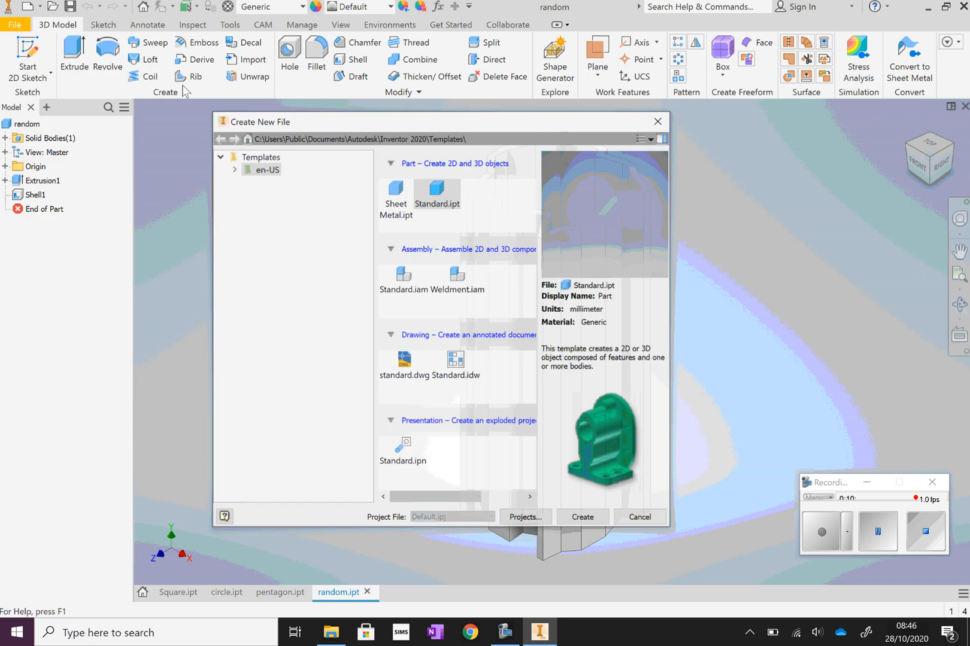
double_click(445, 198)
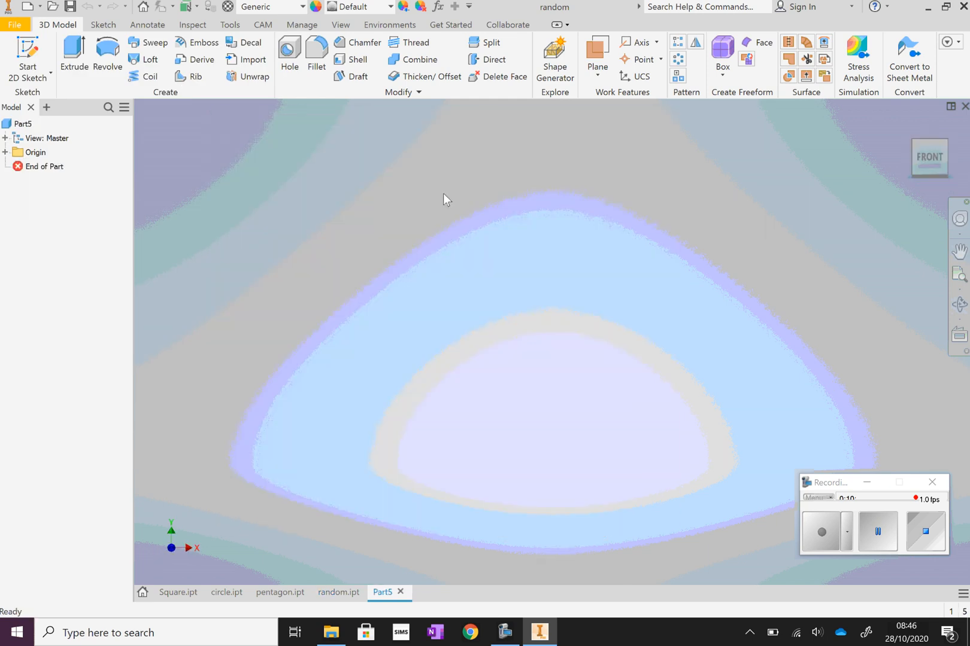
key("s")
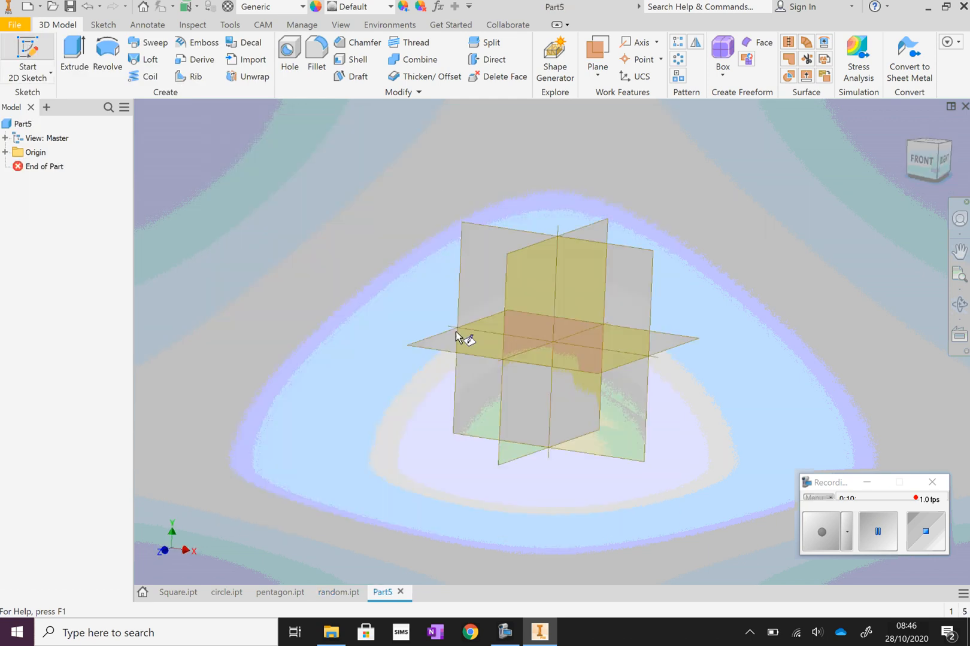
left_click(456, 331)
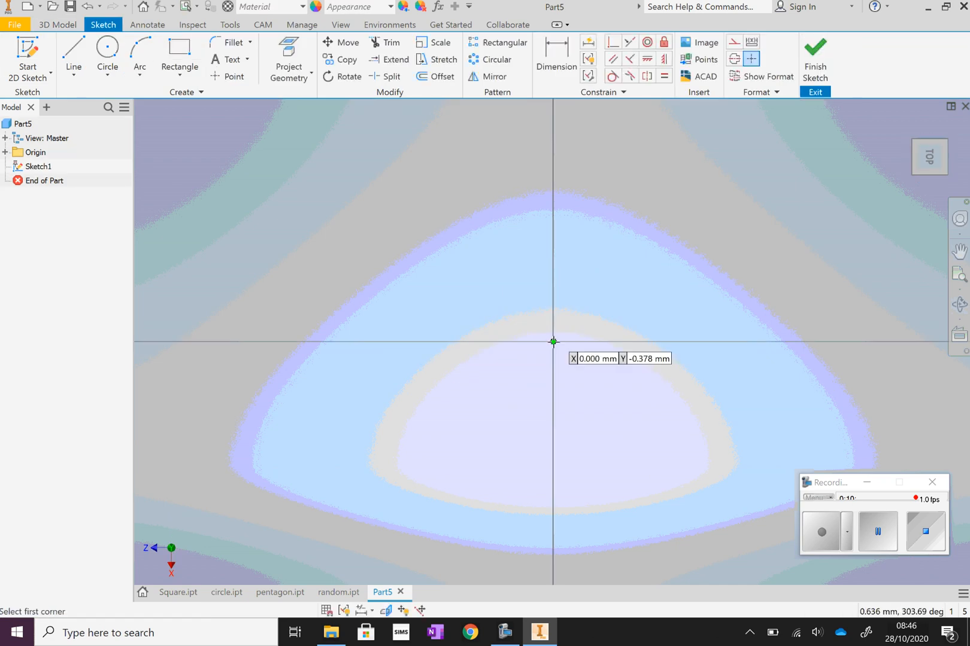
Step: Sketch a 60 mm by 60 mm square with one corner at the origin
left_click(553, 342)
type("0")
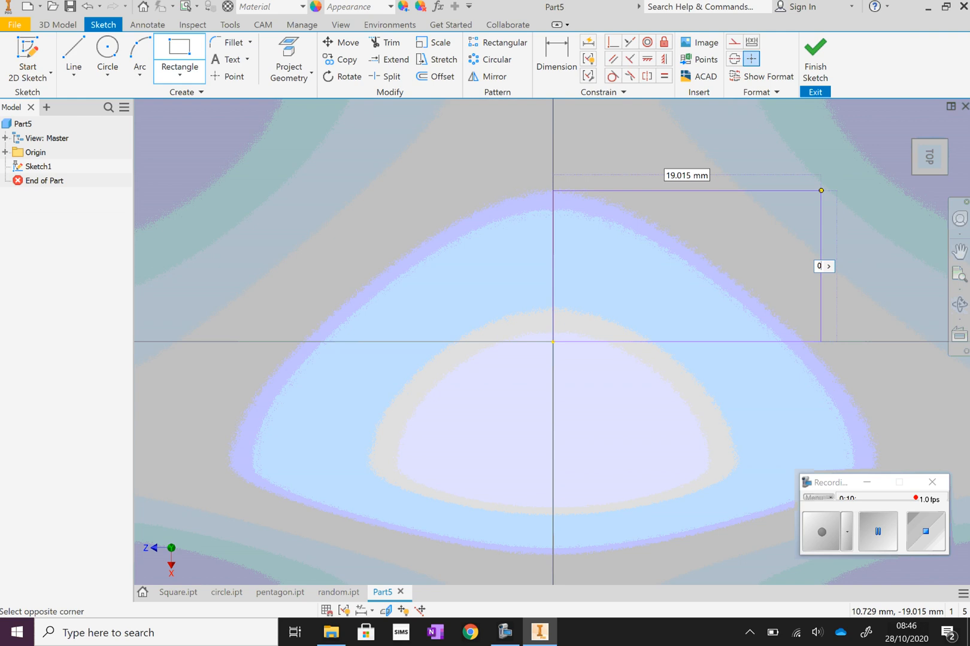
key("Tab")
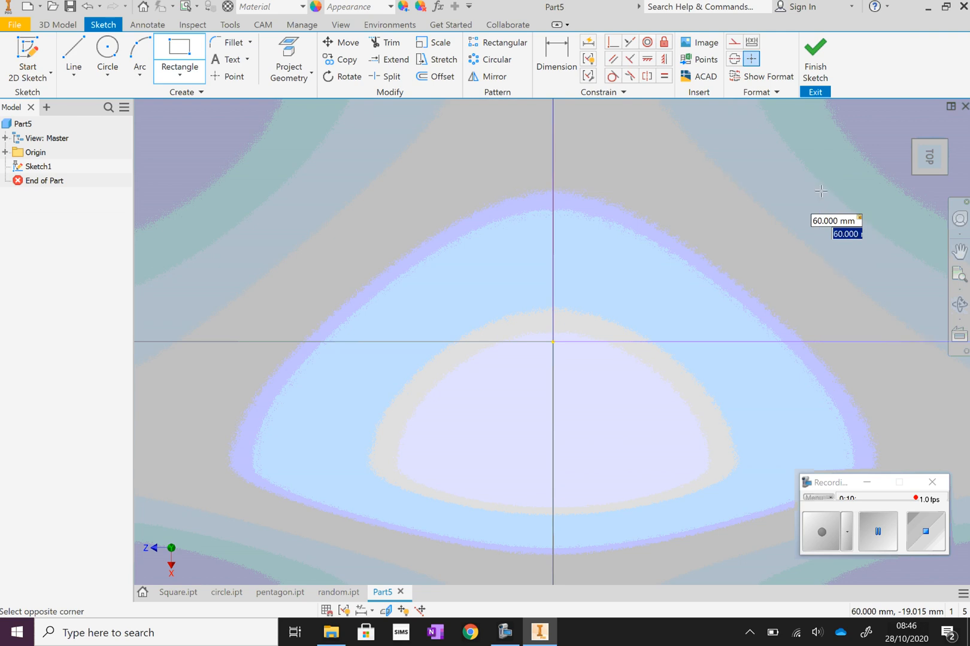
key("Return")
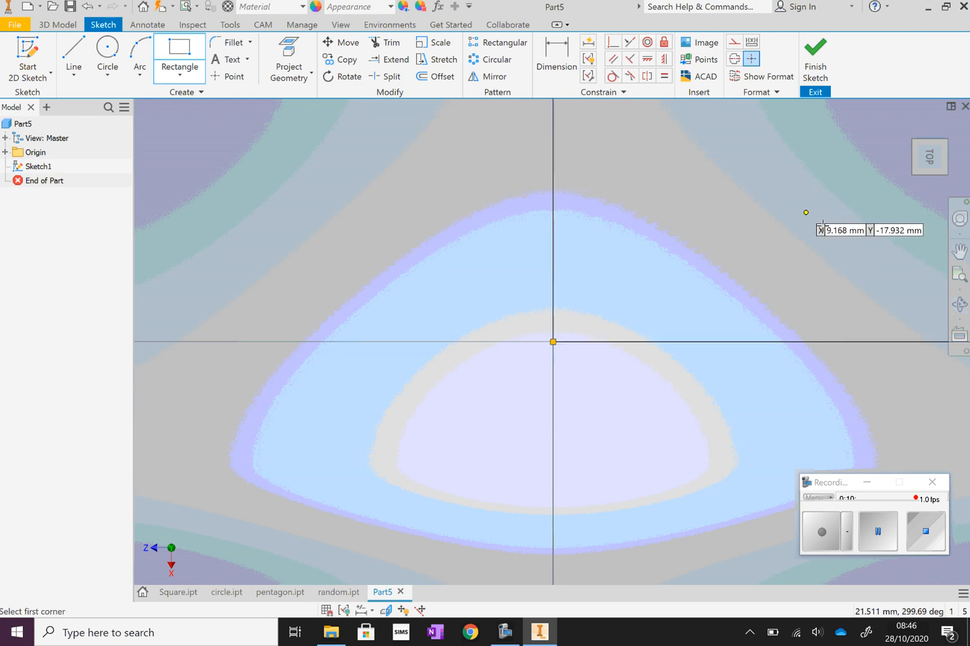
left_click(958, 275)
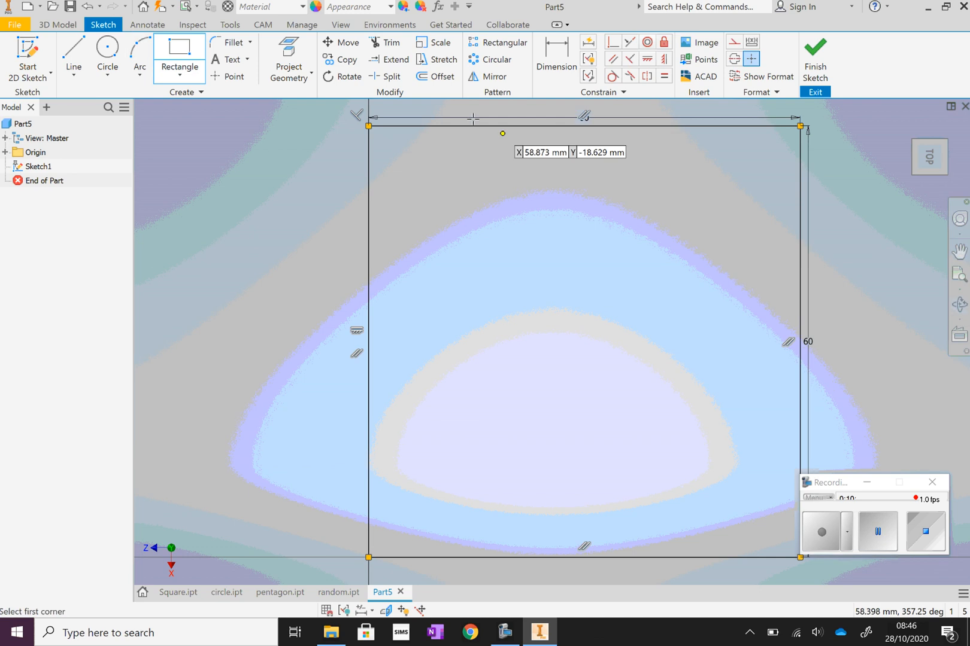
Step: Sketch a closed, wavy control vertex spline just inside all four sides of the 60 mm square, ending at its start point
left_click(74, 75)
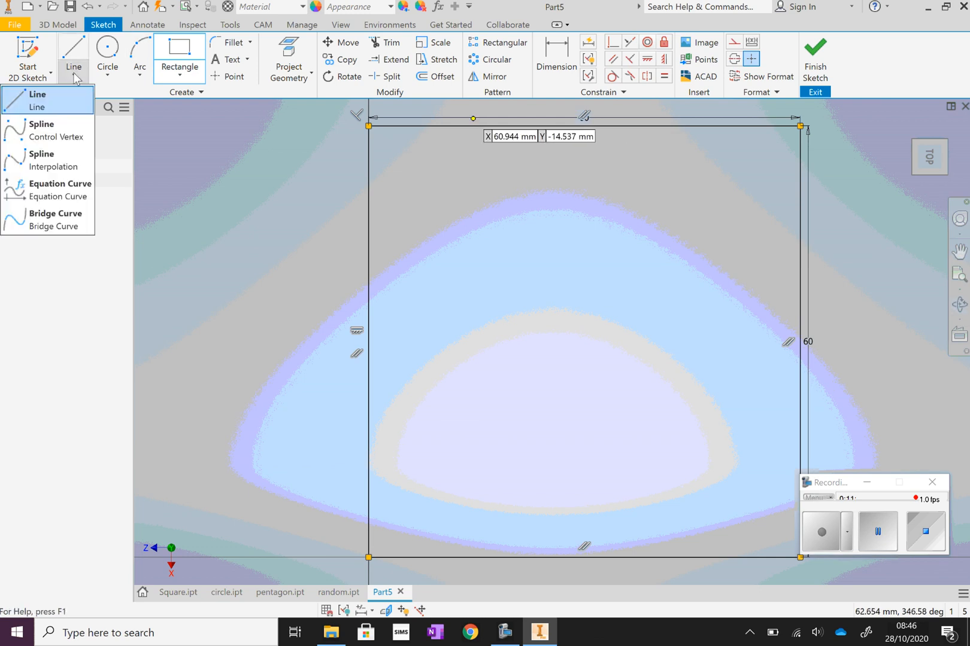
left_click(68, 137)
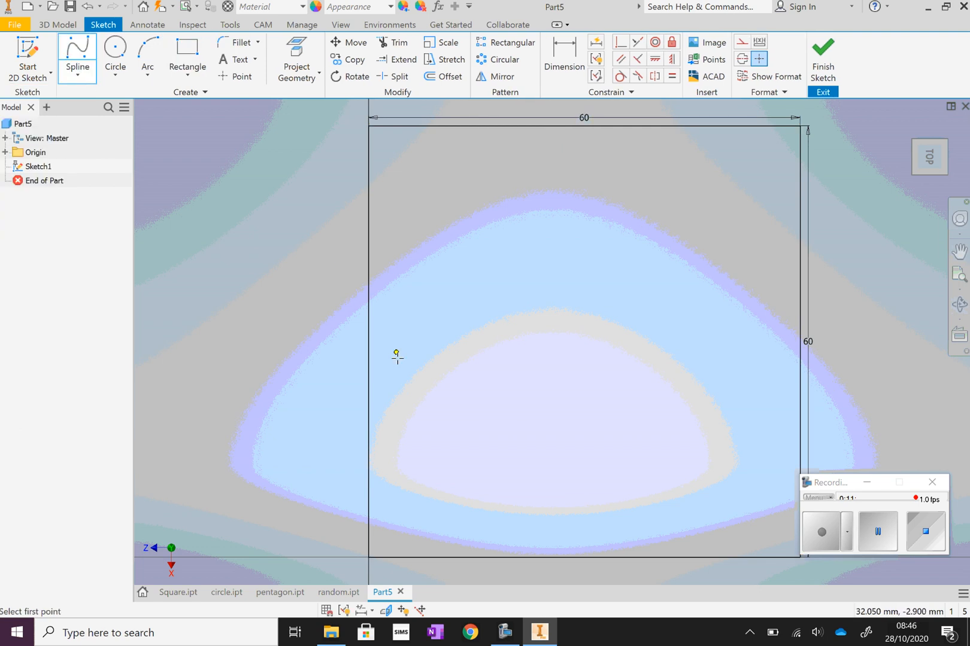
left_click(382, 384)
left_click(388, 358)
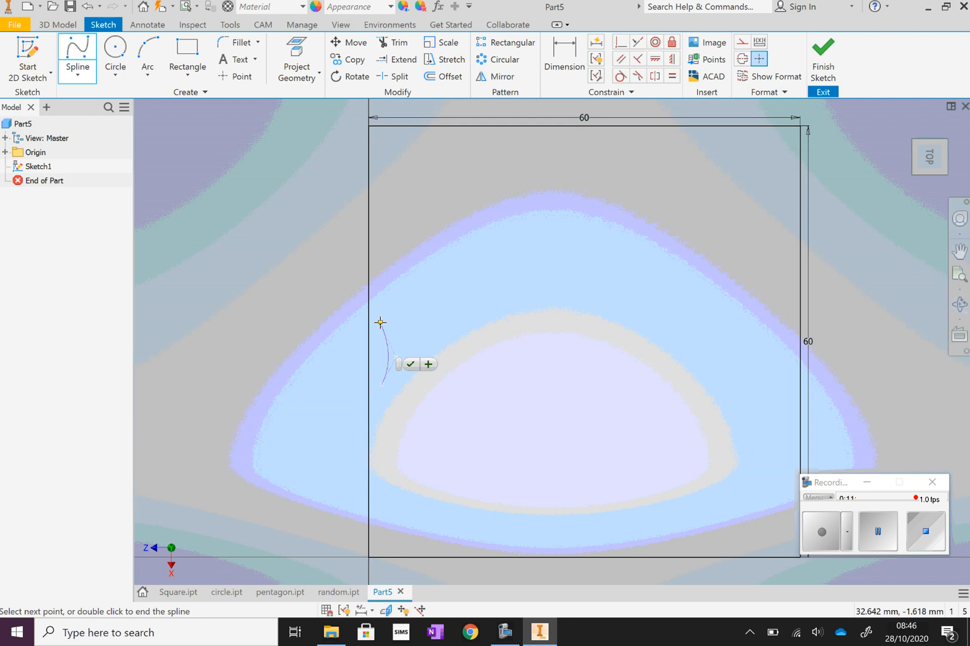
left_click(380, 322)
left_click(392, 250)
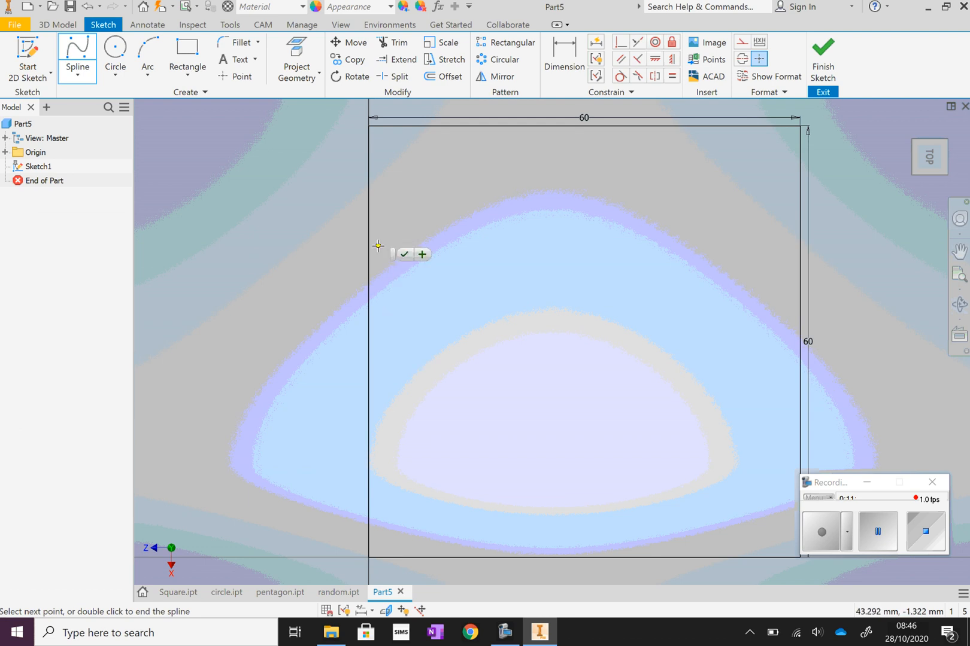
left_click(377, 245)
left_click(392, 217)
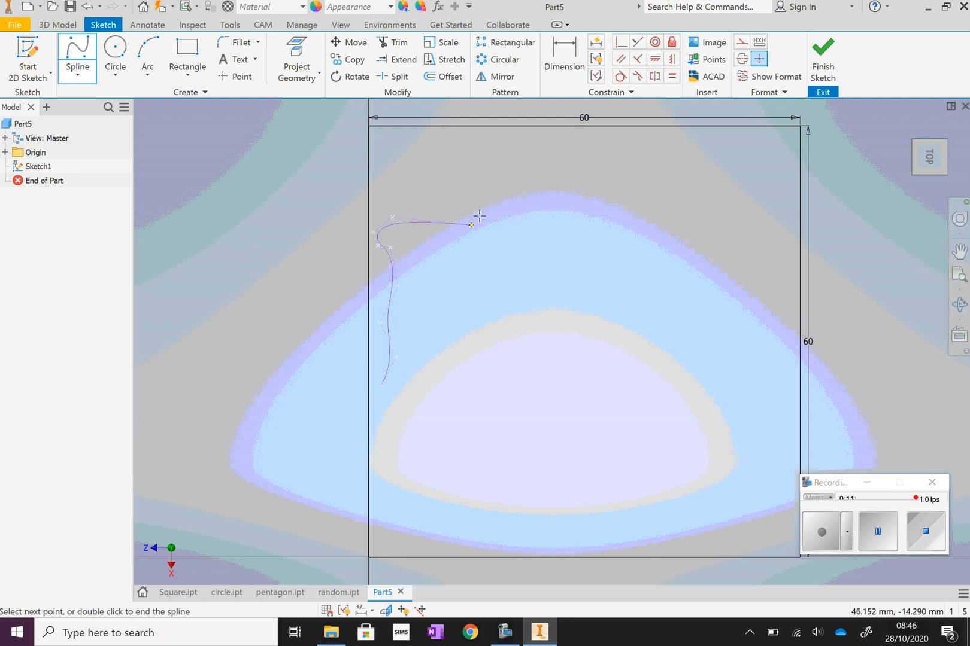
left_click(472, 224)
left_click(512, 137)
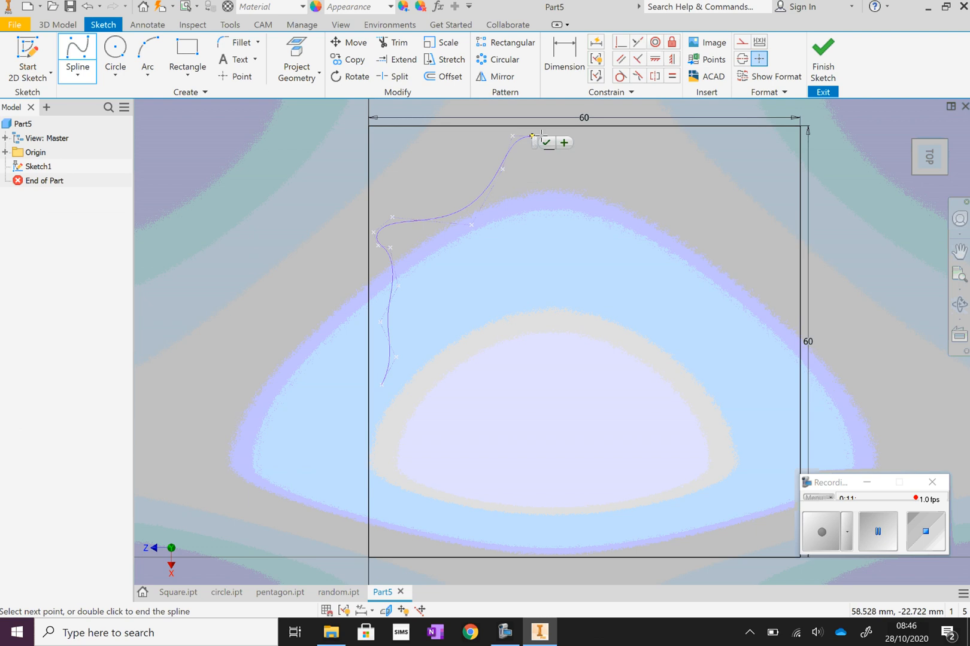
left_click(537, 136)
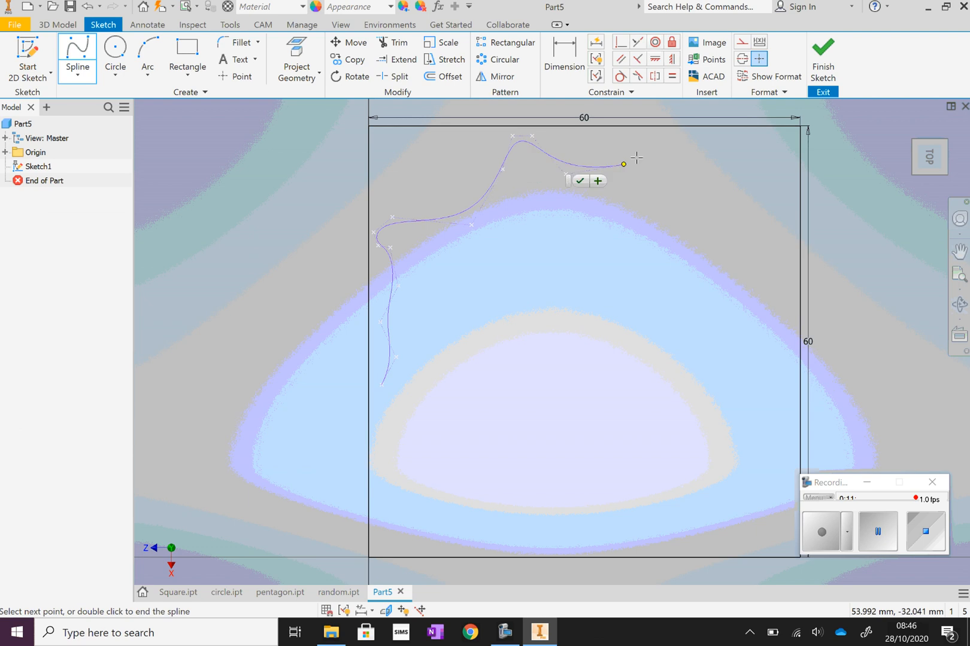
left_click(710, 135)
left_click(760, 138)
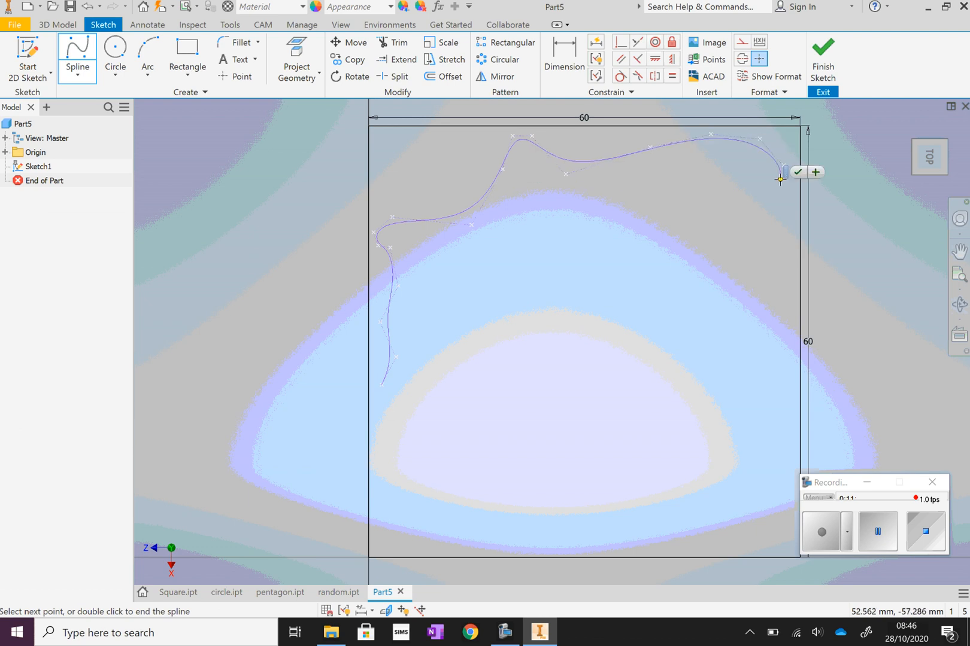
left_click(780, 179)
left_click(748, 240)
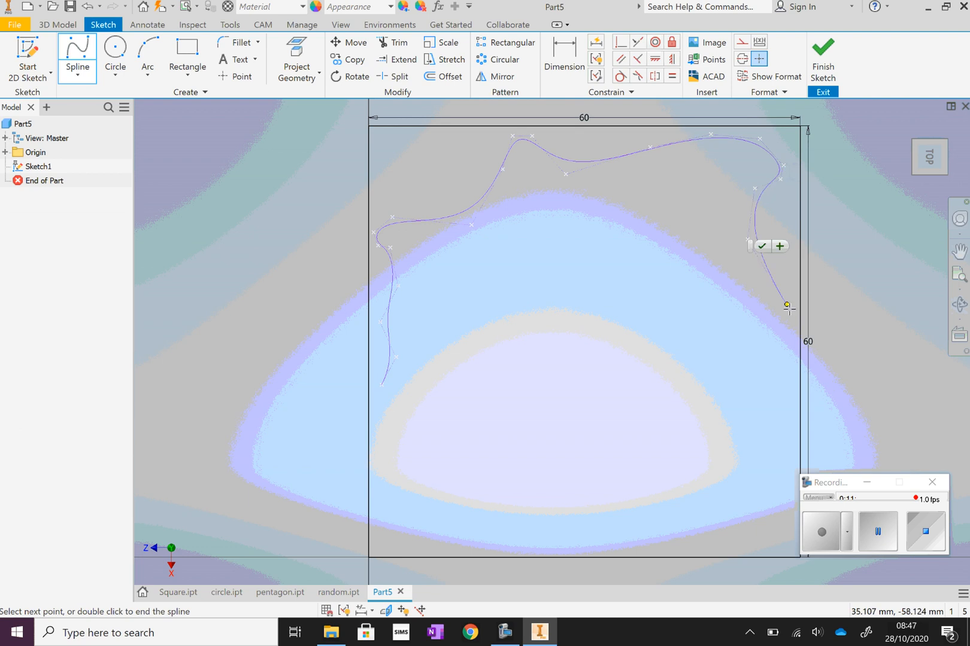
left_click(786, 304)
left_click(798, 357)
left_click(754, 378)
left_click(746, 424)
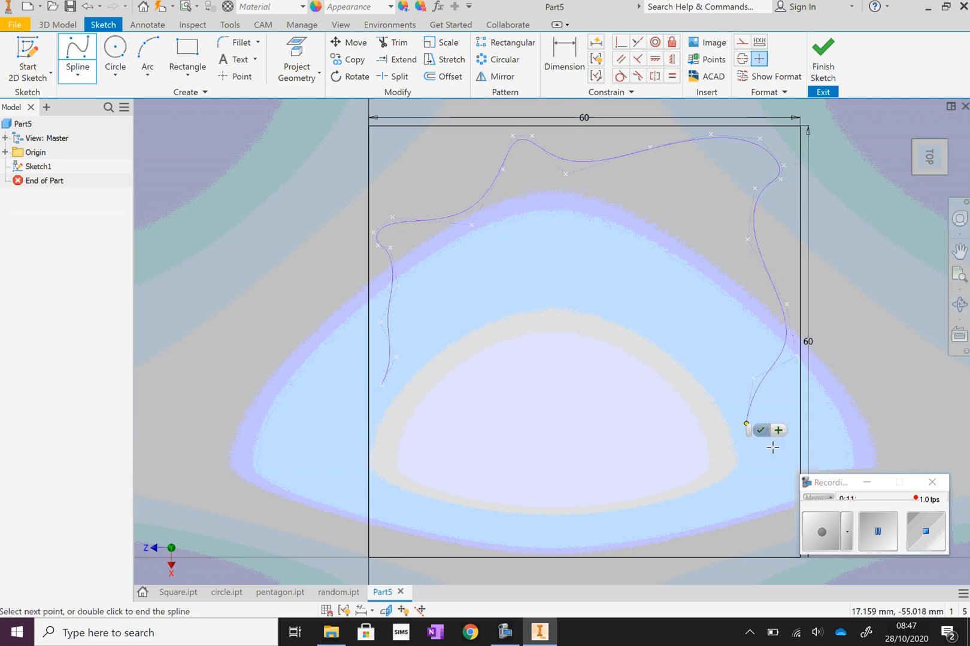
left_click(773, 448)
left_click(792, 482)
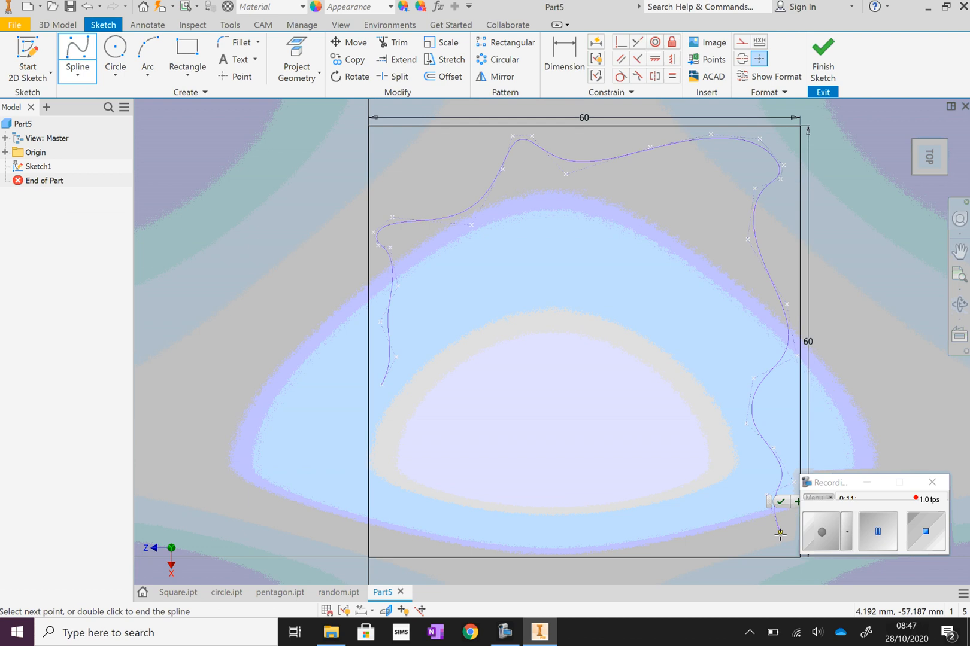
left_click(779, 534)
left_click(707, 542)
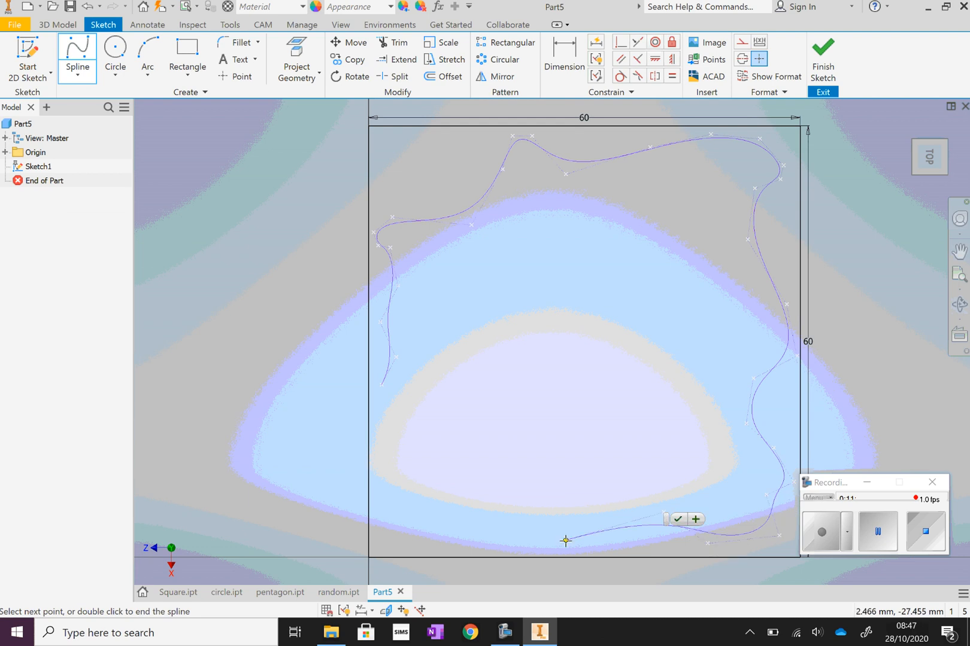
left_click(565, 540)
left_click(461, 478)
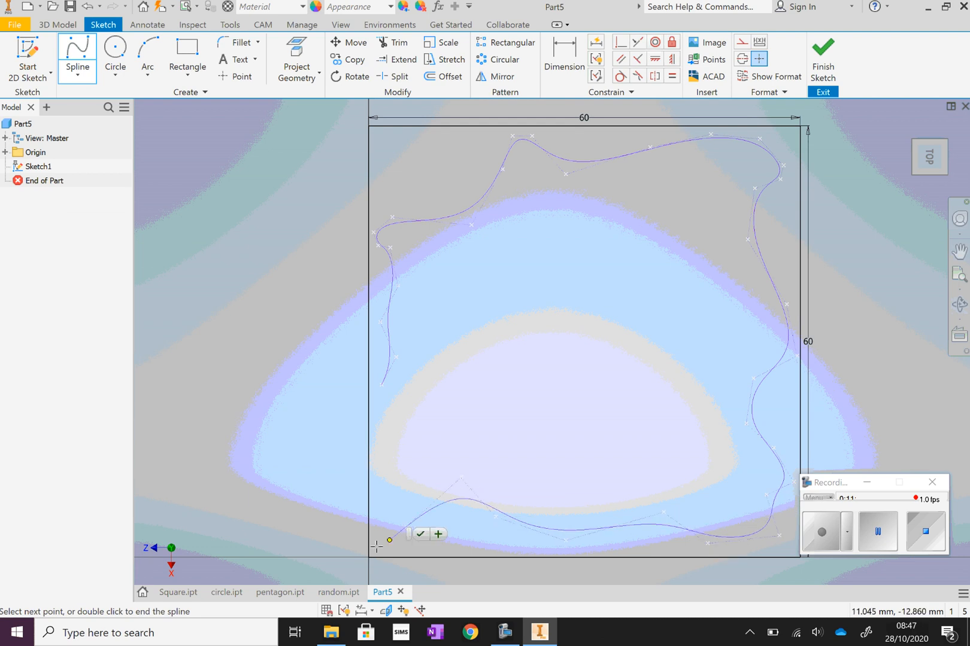
left_click(384, 545)
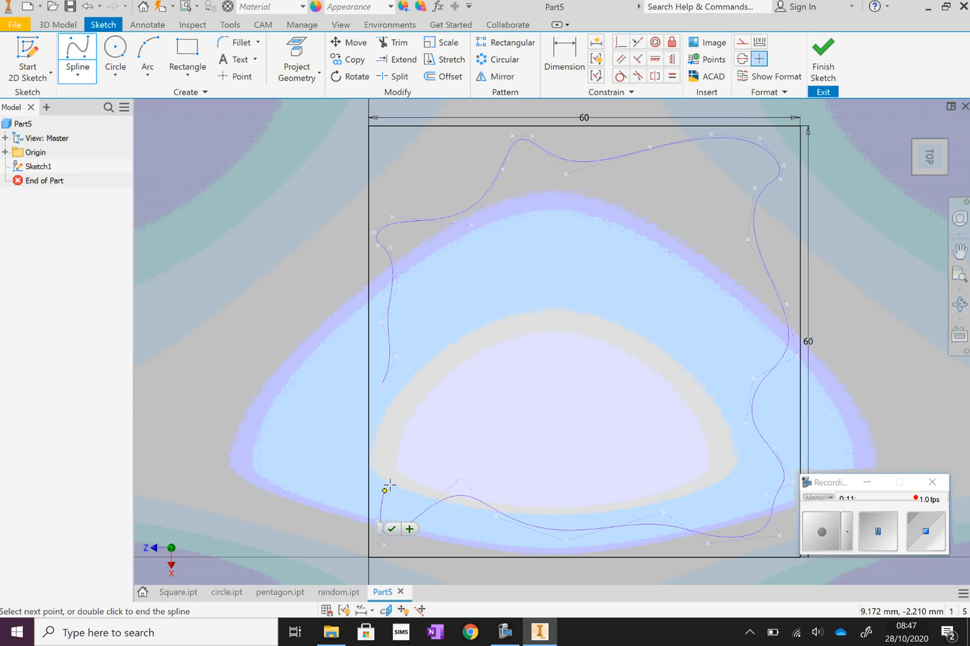
left_click(389, 485)
left_click(379, 421)
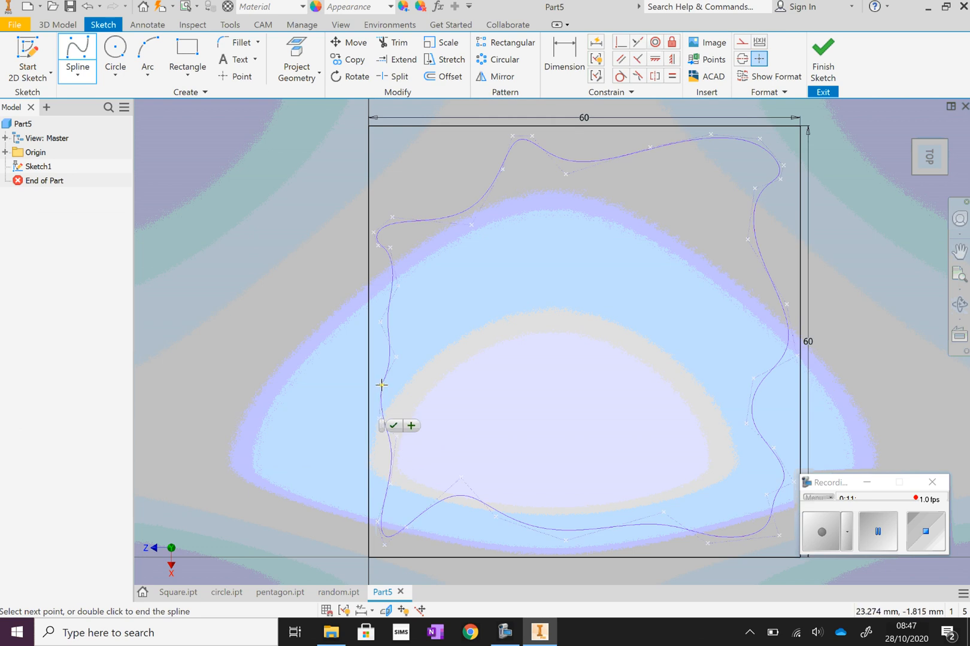
left_click(382, 385)
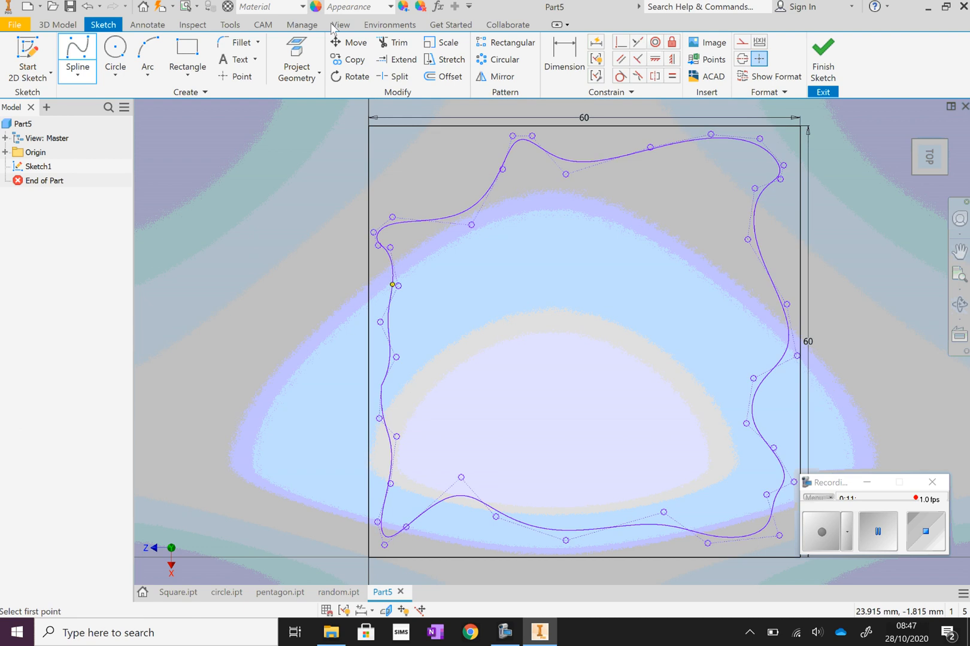
Step: Delete the square's two 60 mm dimensions and its four sides, leaving only the closed spline, and finish the sketch
right_click(853, 192)
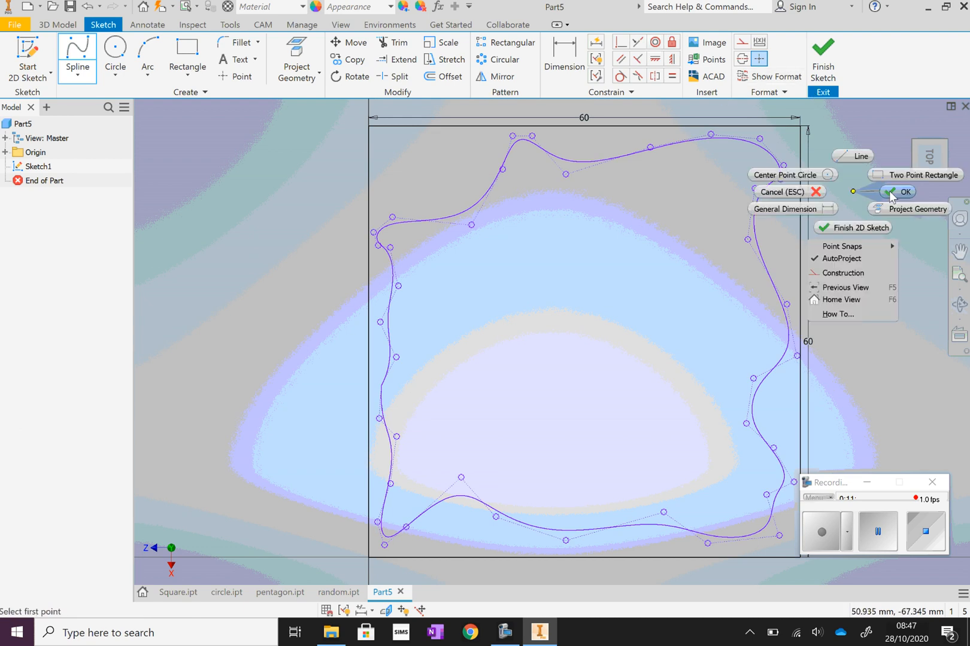
left_click(892, 195)
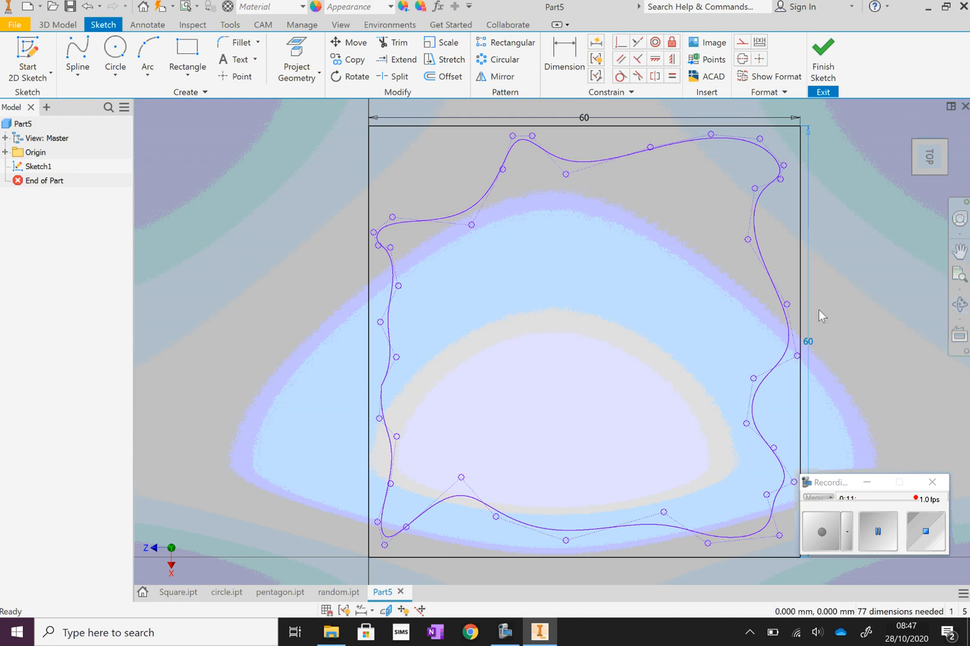
key("Delete")
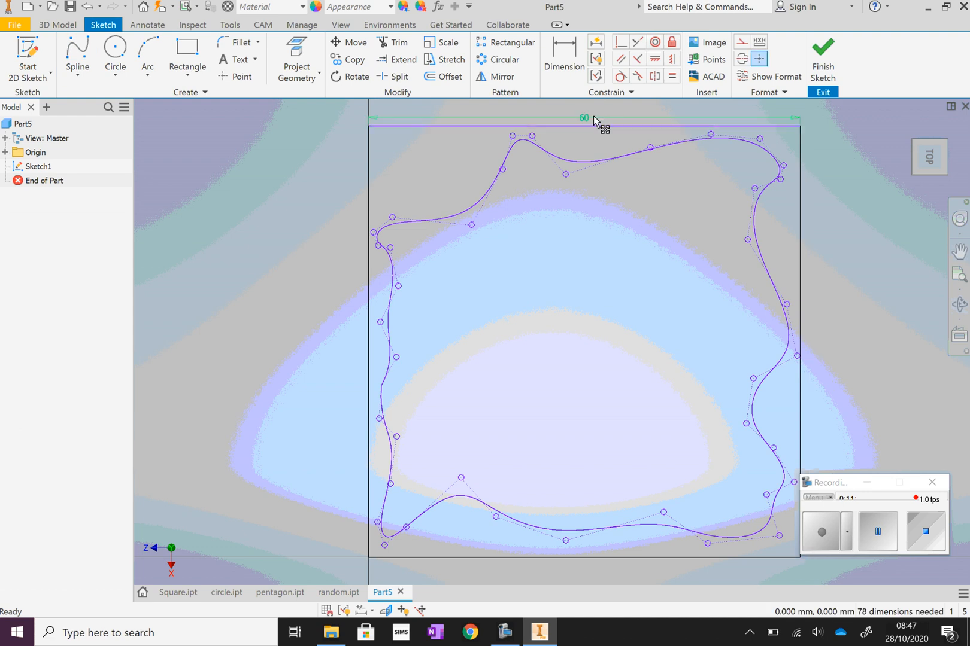
left_click(594, 116)
key("Delete")
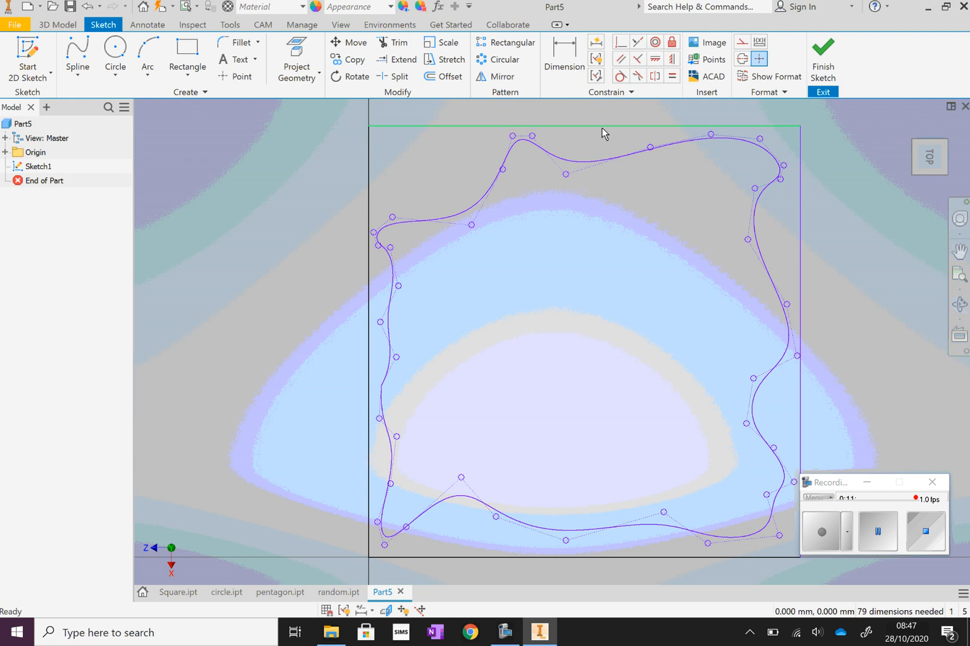
left_click(601, 127)
key("Delete")
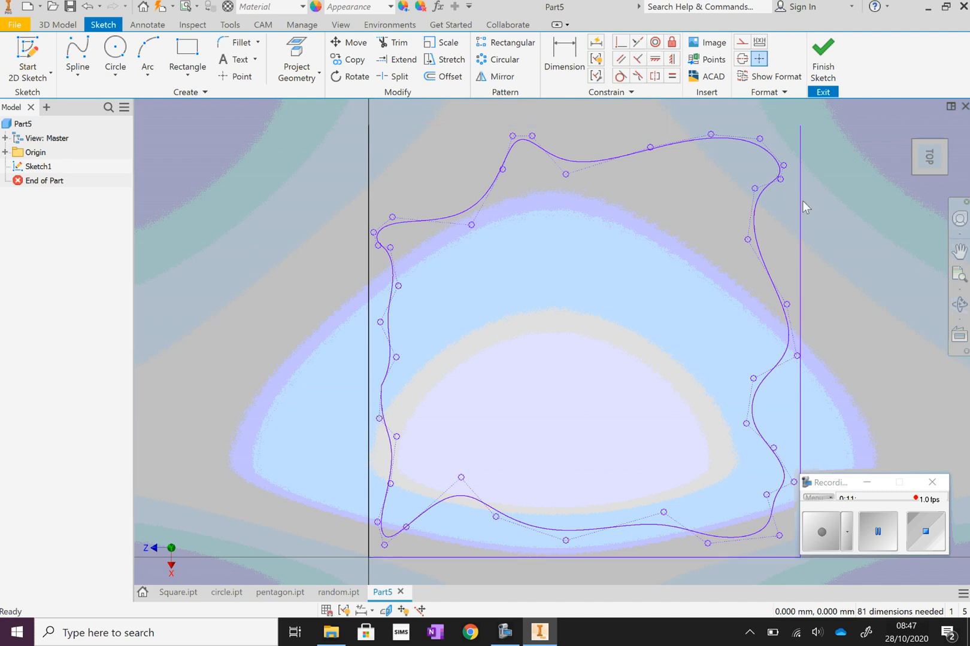
left_click(800, 304)
key("Delete")
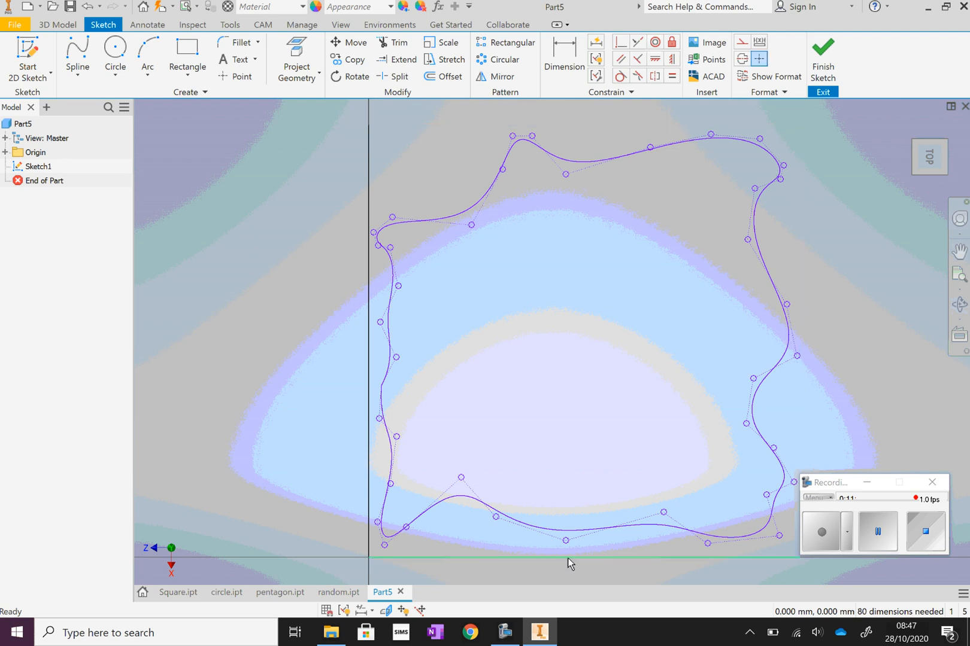
left_click(368, 410)
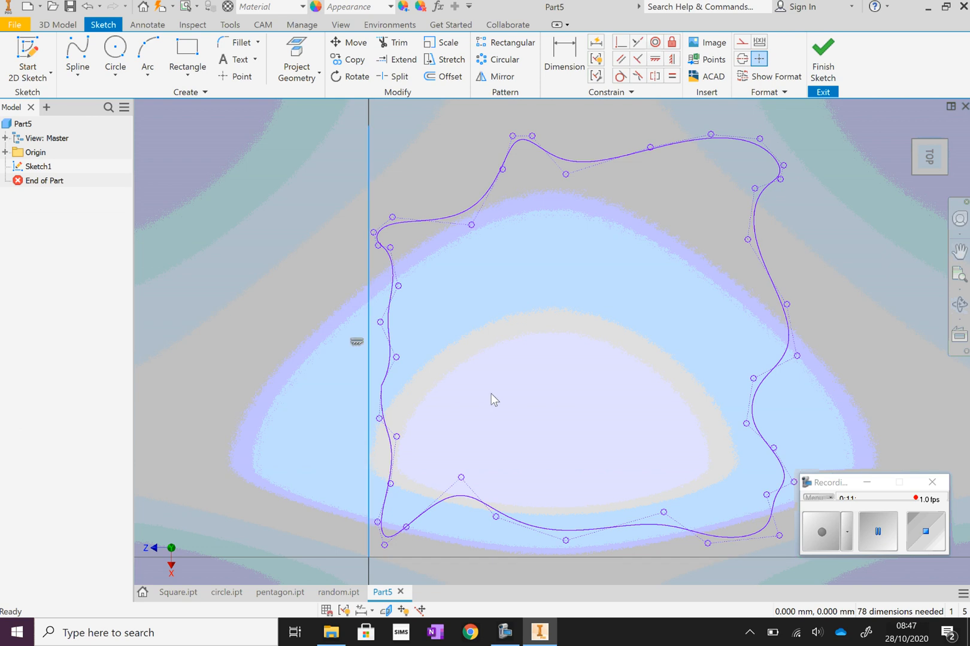
key("Delete")
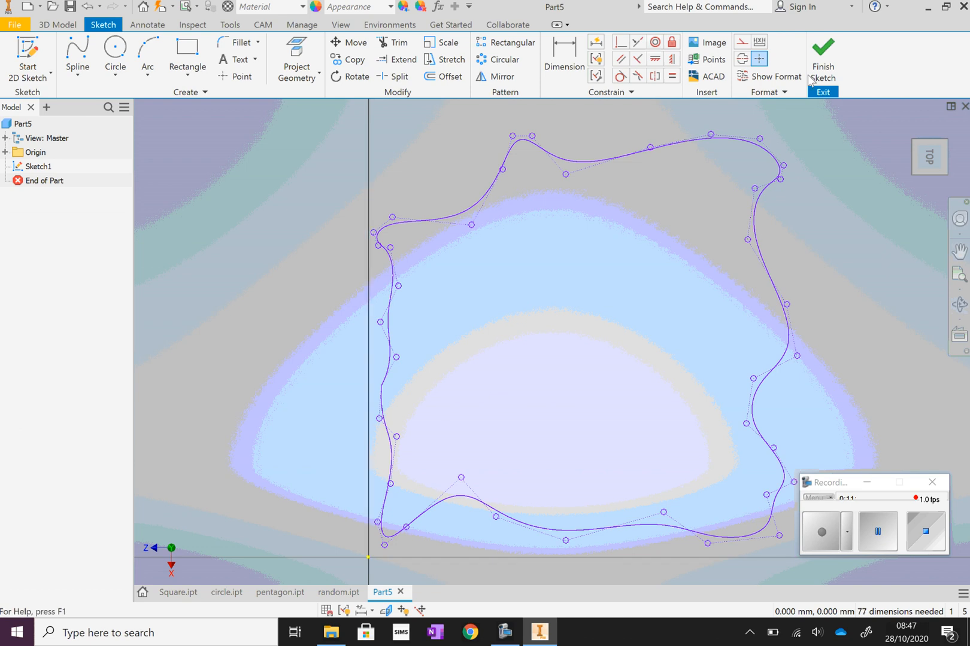
left_click(822, 60)
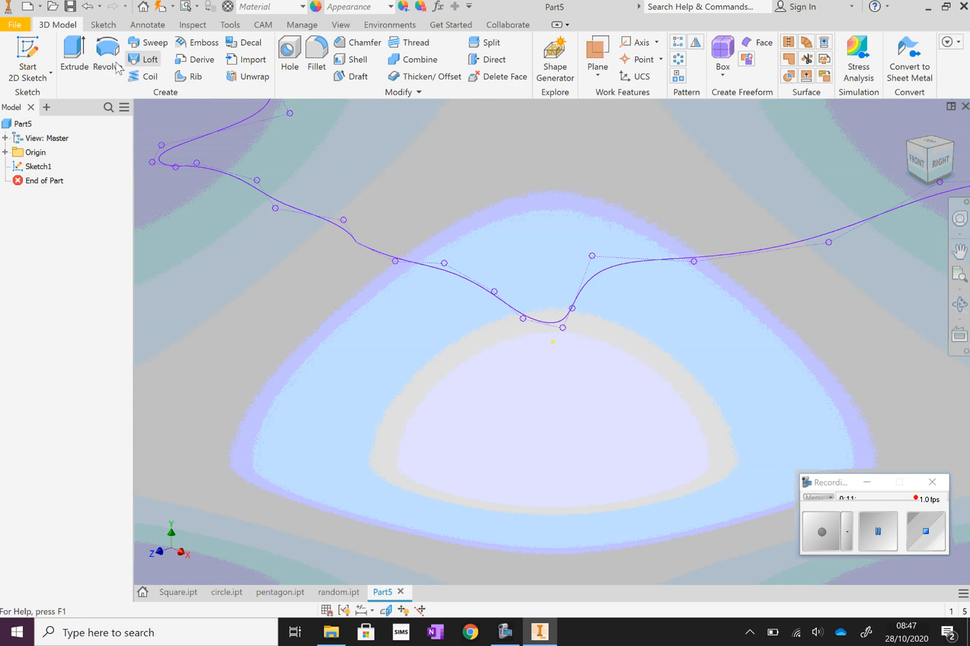
Step: Extrude the closed spline profile 150 mm upward into a solid
left_click(87, 61)
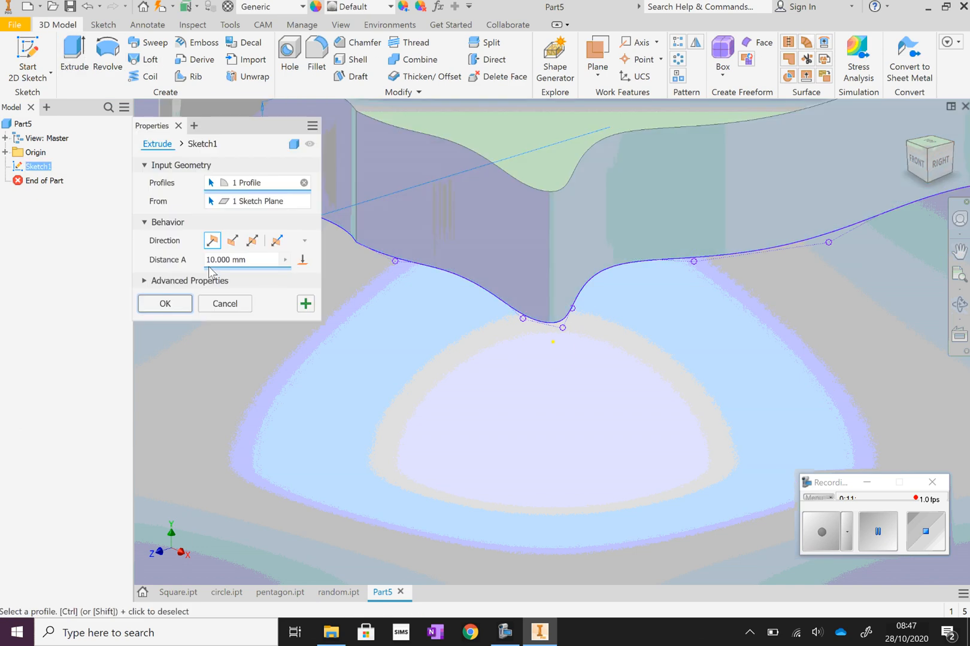
left_click(268, 260)
type("150")
left_click(177, 303)
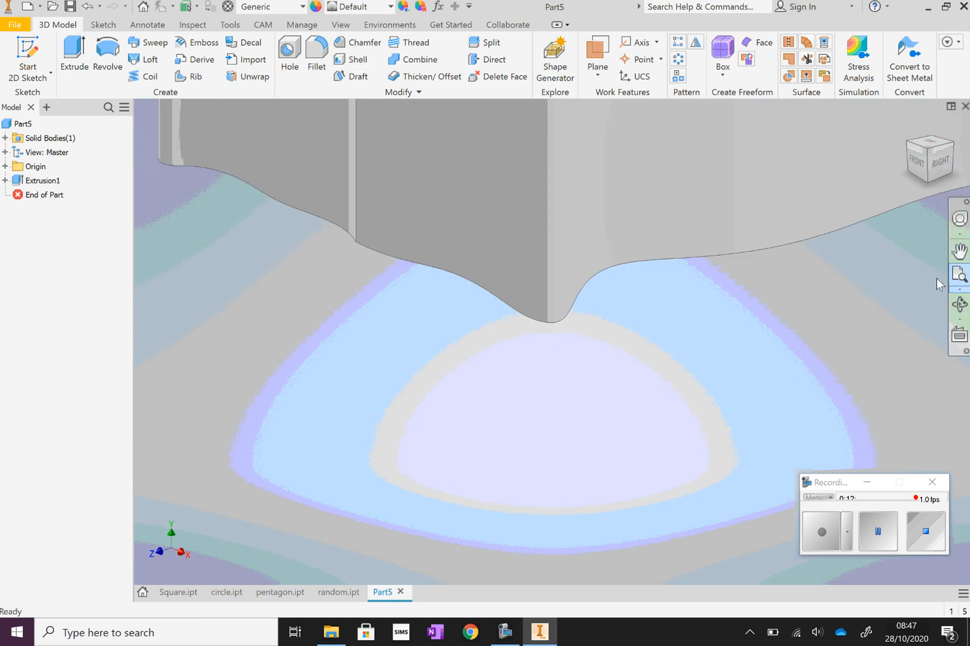
Step: Shell the extruded body with a 3 mm wall thickness, removing the top face
left_click(959, 274)
left_click(357, 60)
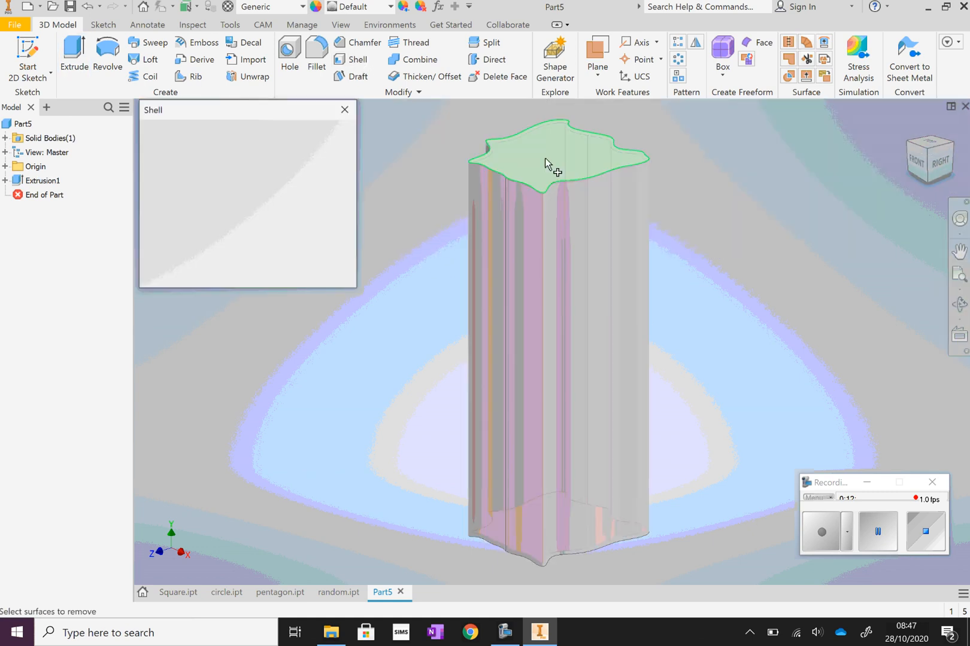
left_click(544, 158)
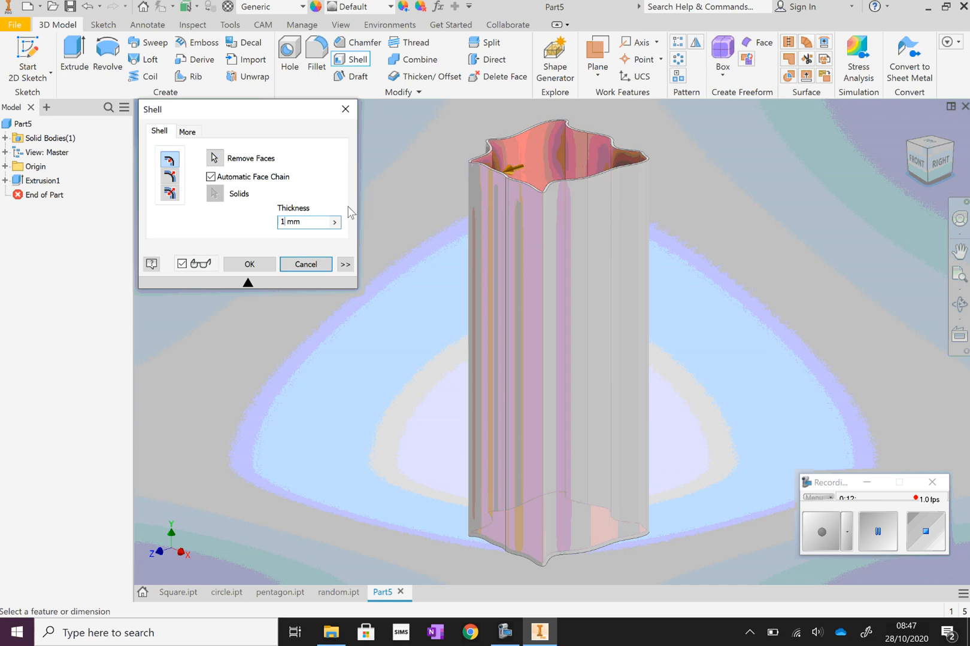
key("BackSpace")
type("3")
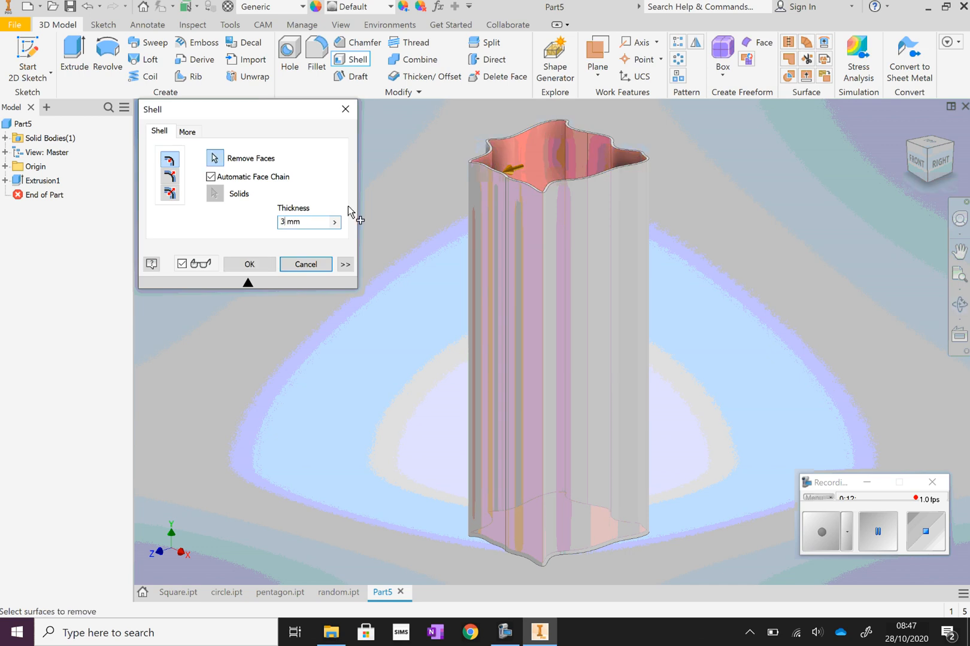
key("Return")
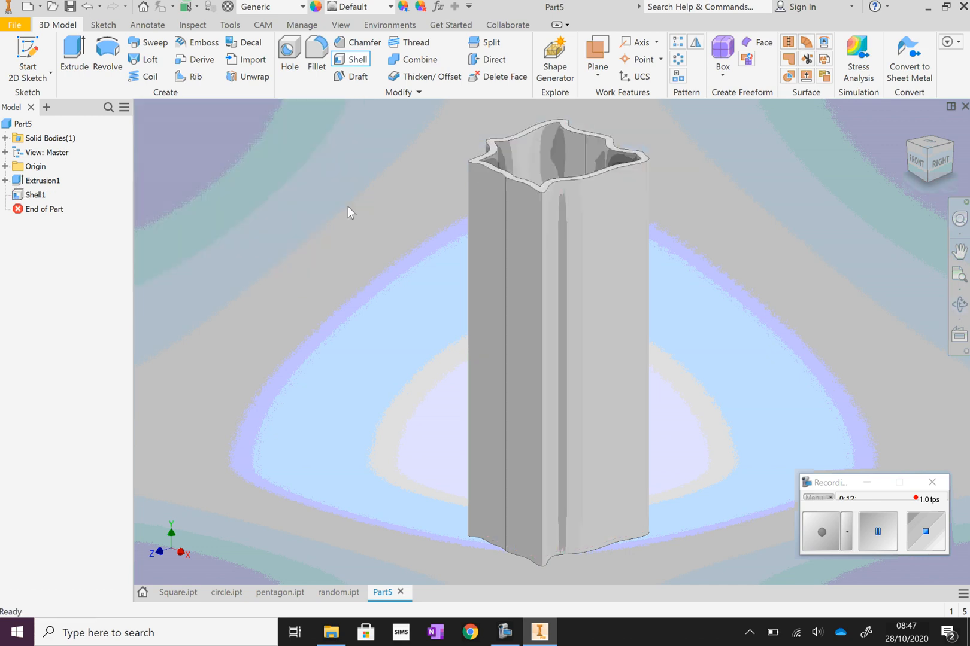
Step: Compare the new vase with the random part, and save it as "random curved" in the Extruded Vases folder
left_click(337, 593)
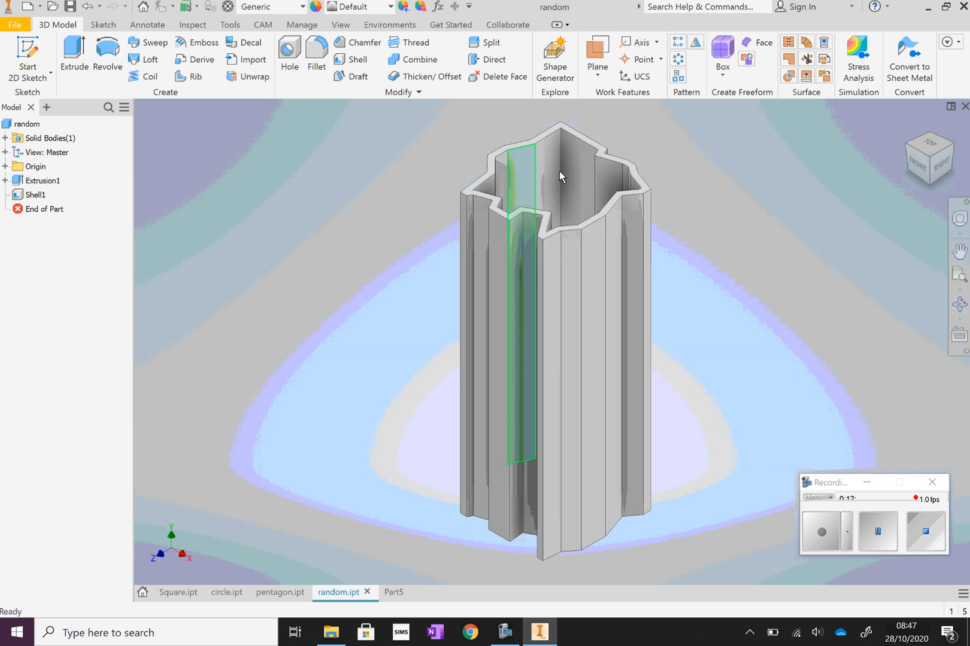
left_click(389, 592)
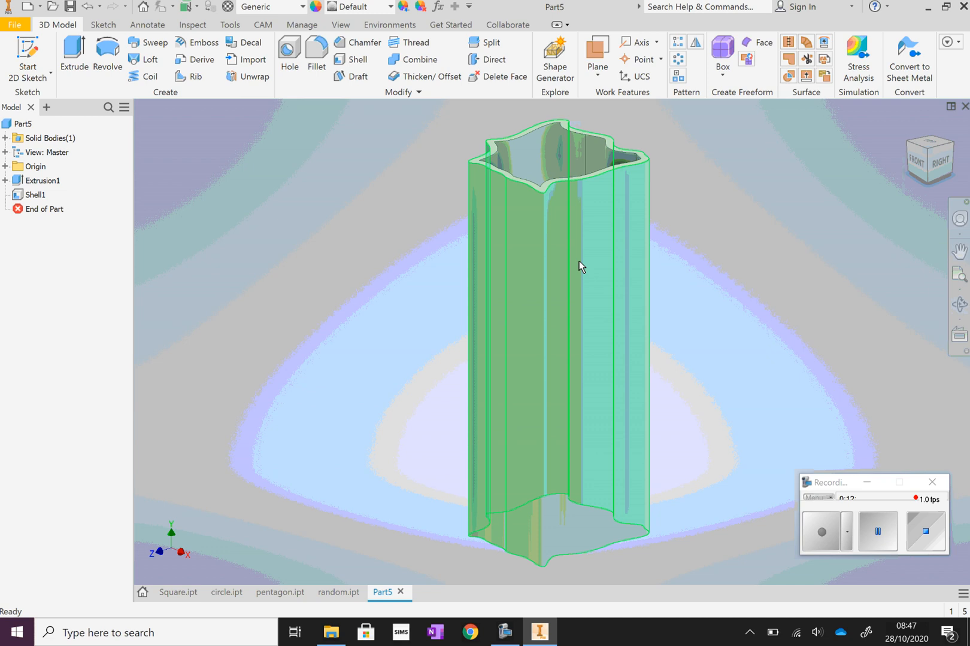
left_click(15, 24)
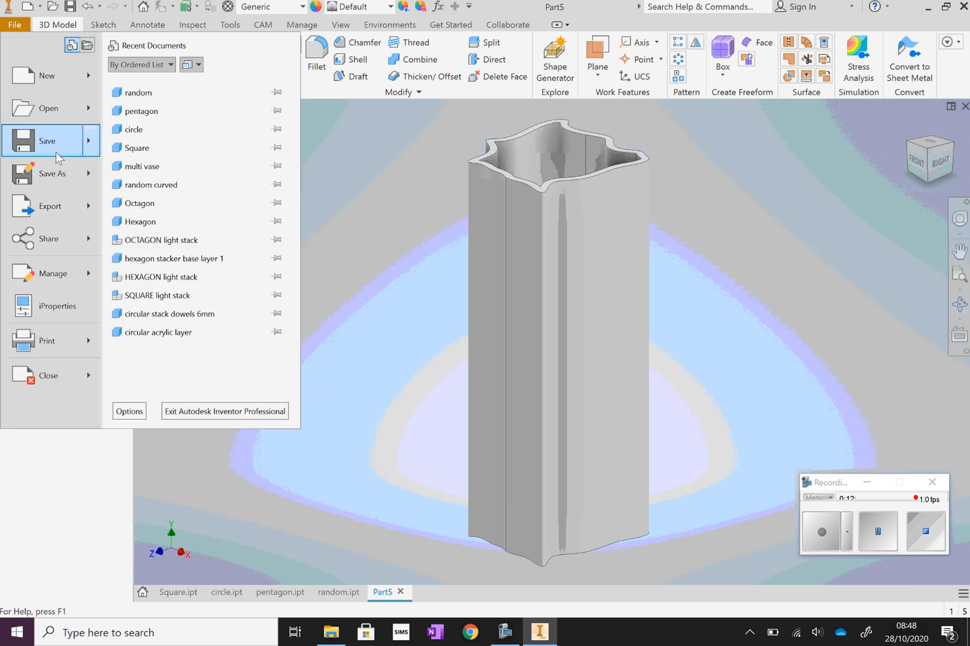
left_click(55, 152)
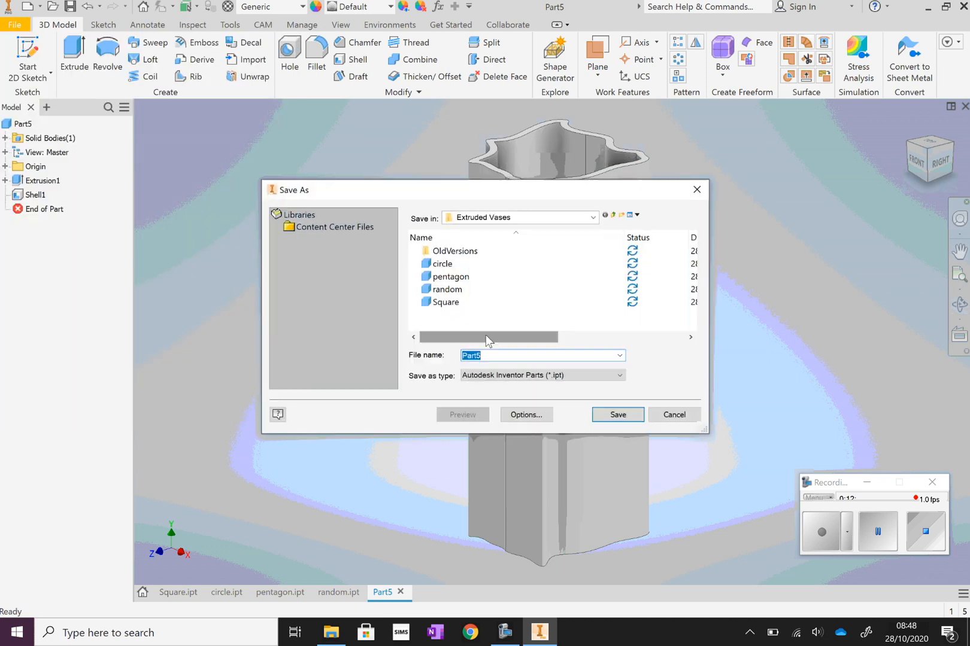
type("random curved")
key("Return")
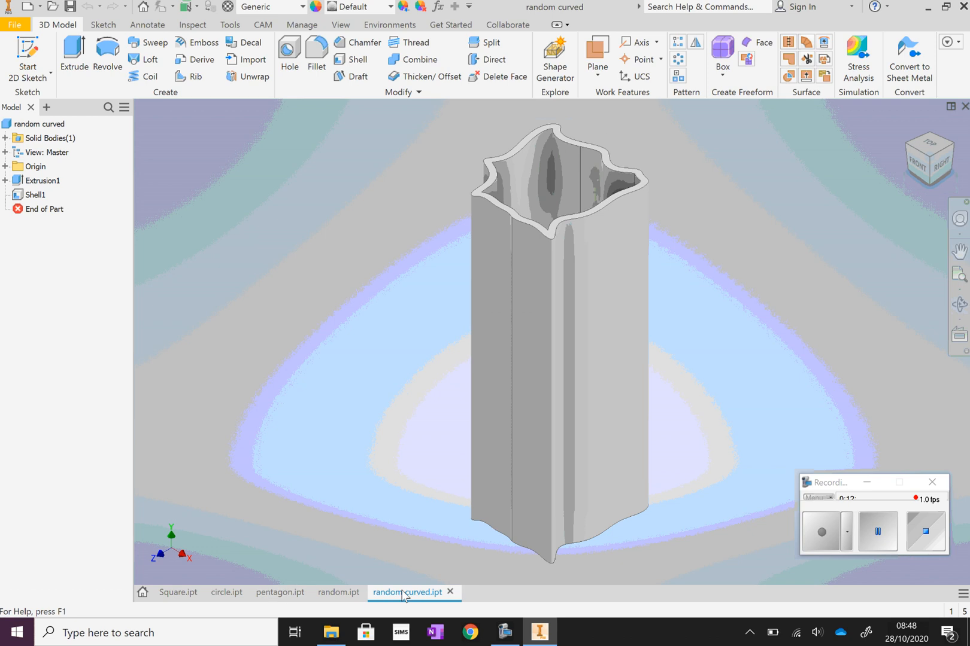
mouse_move(402, 595)
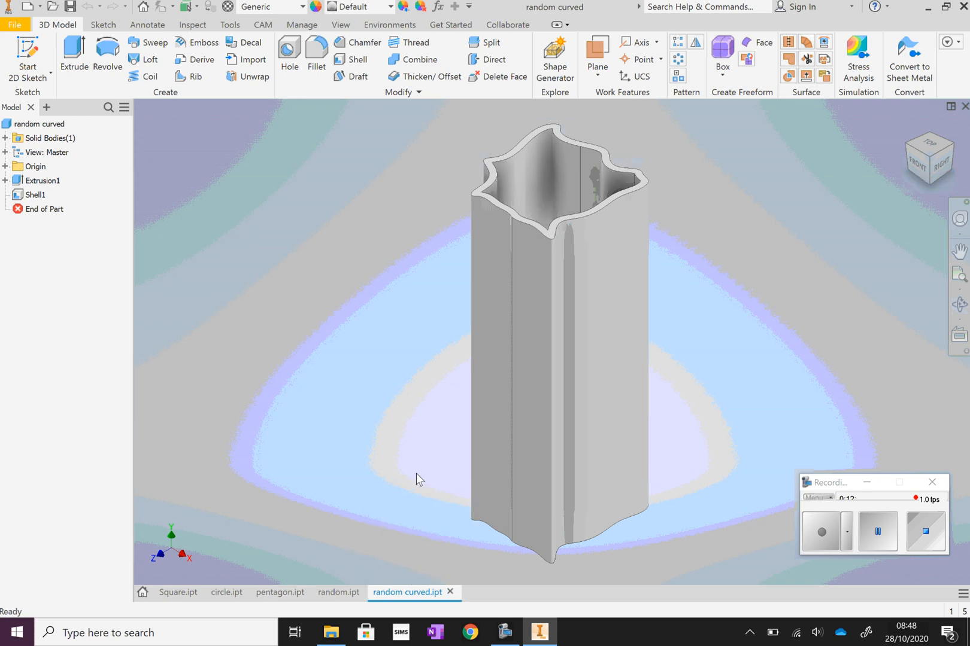